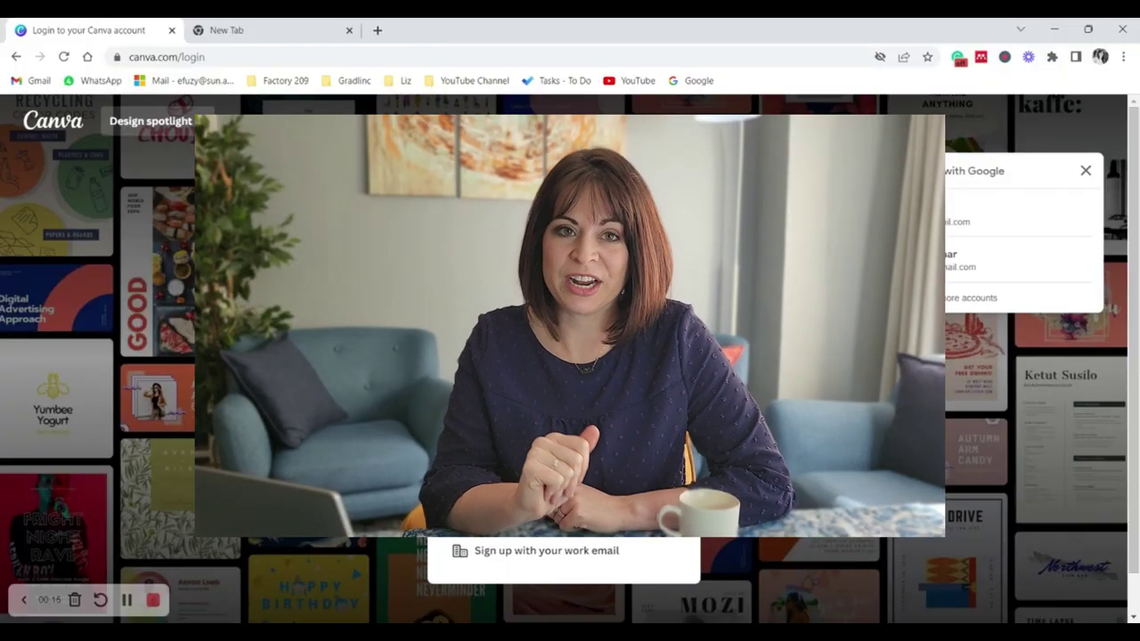
- Replace the login URL in the address bar with canva and load canva.com
click(148, 59)
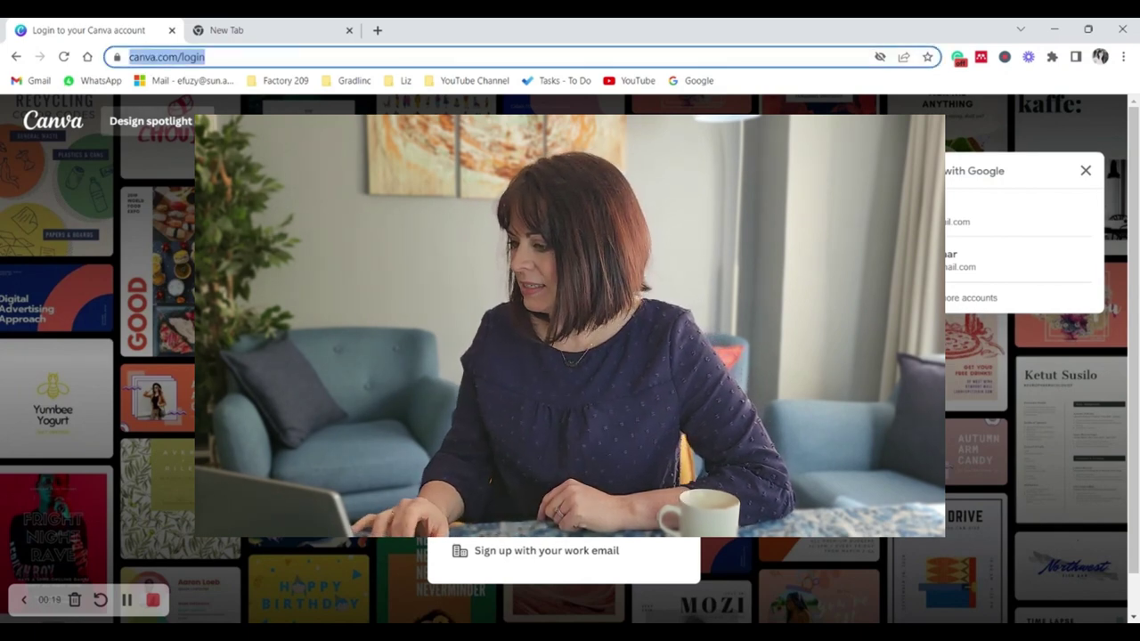
text(canva)
key(Return)
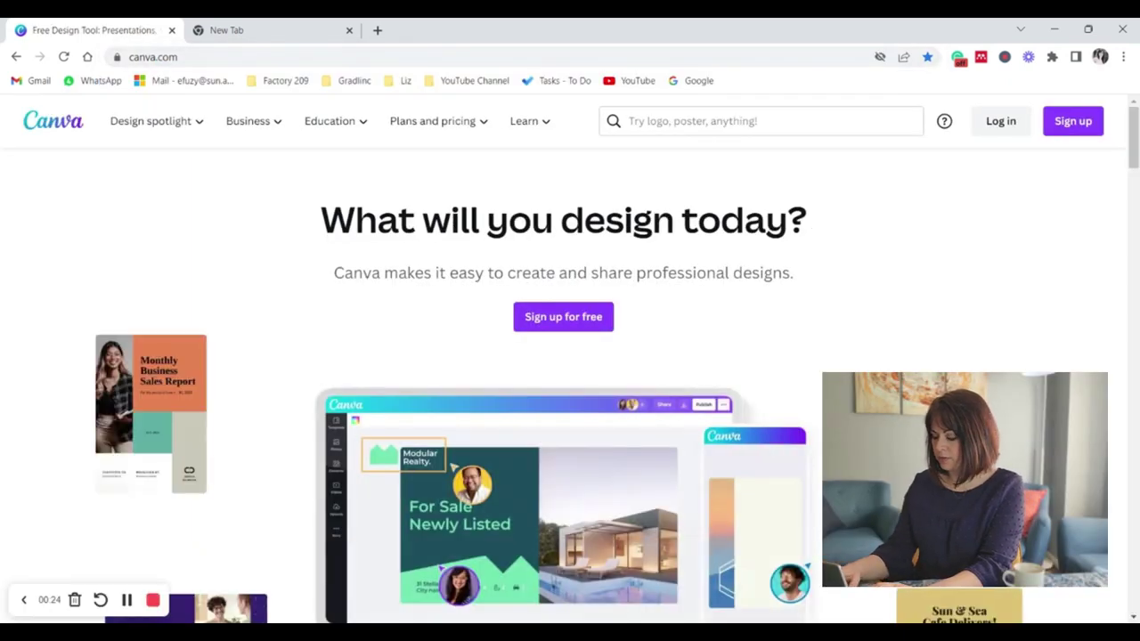
- Log in to Canva through Continue with Google
click(1073, 121)
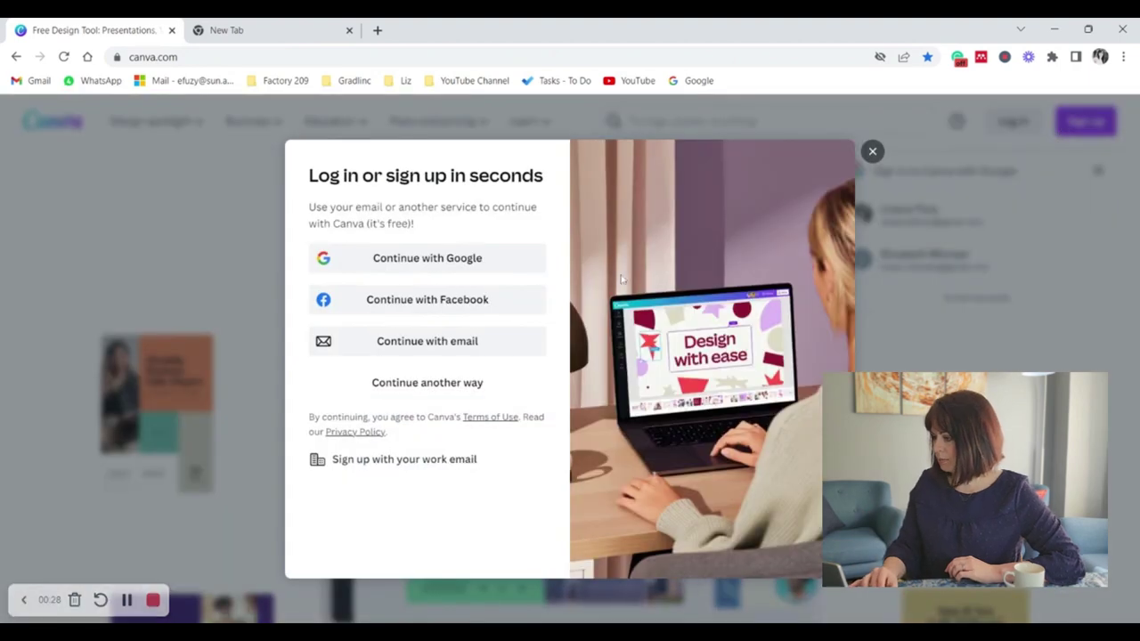
click(407, 270)
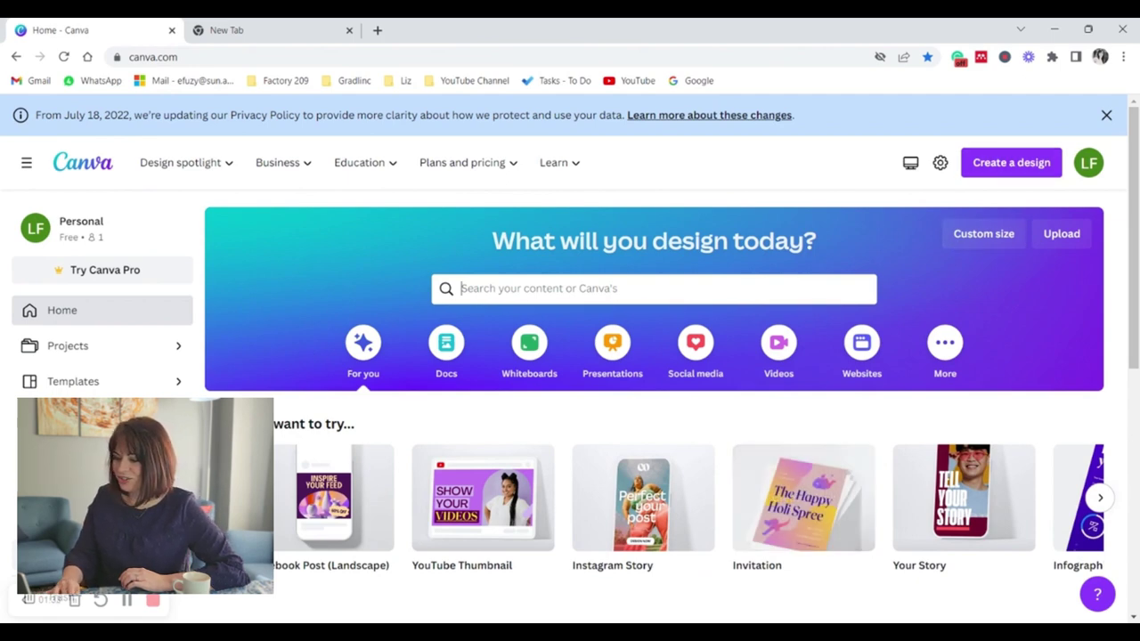
- Create a new design by searching 'Poster' and choosing the A3 portrait size
click(651, 283)
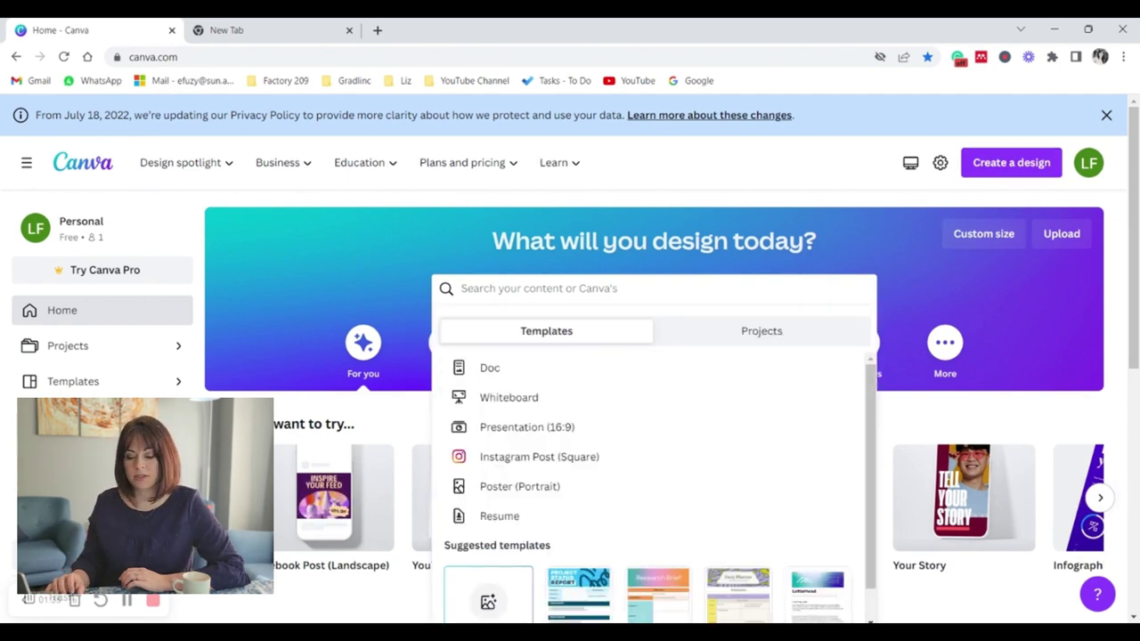
click(1006, 163)
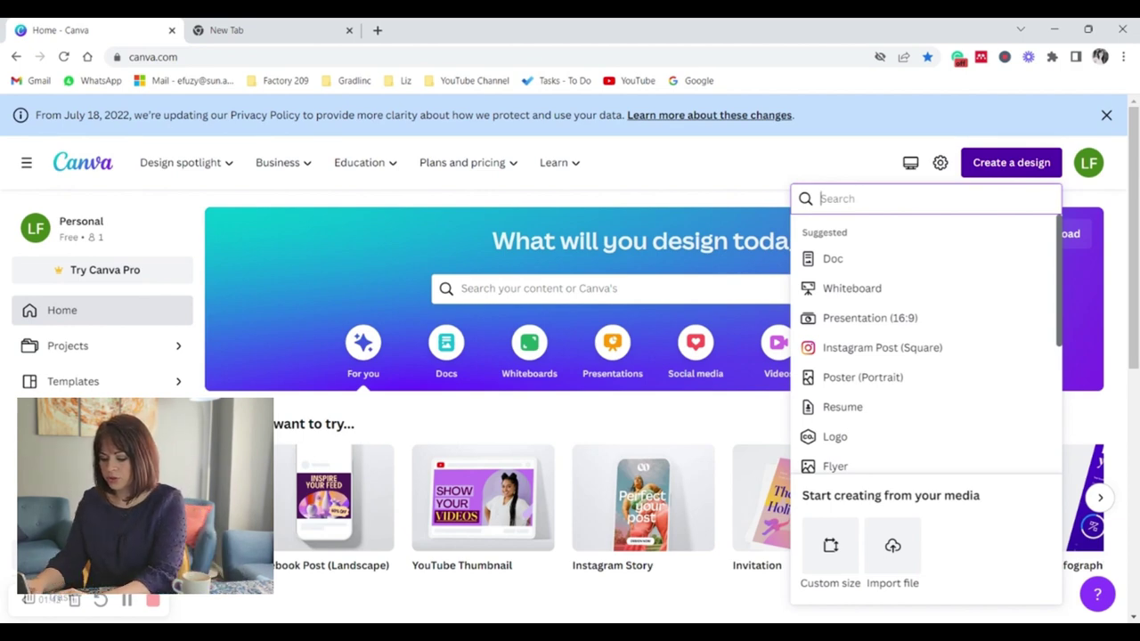
text(Poste)
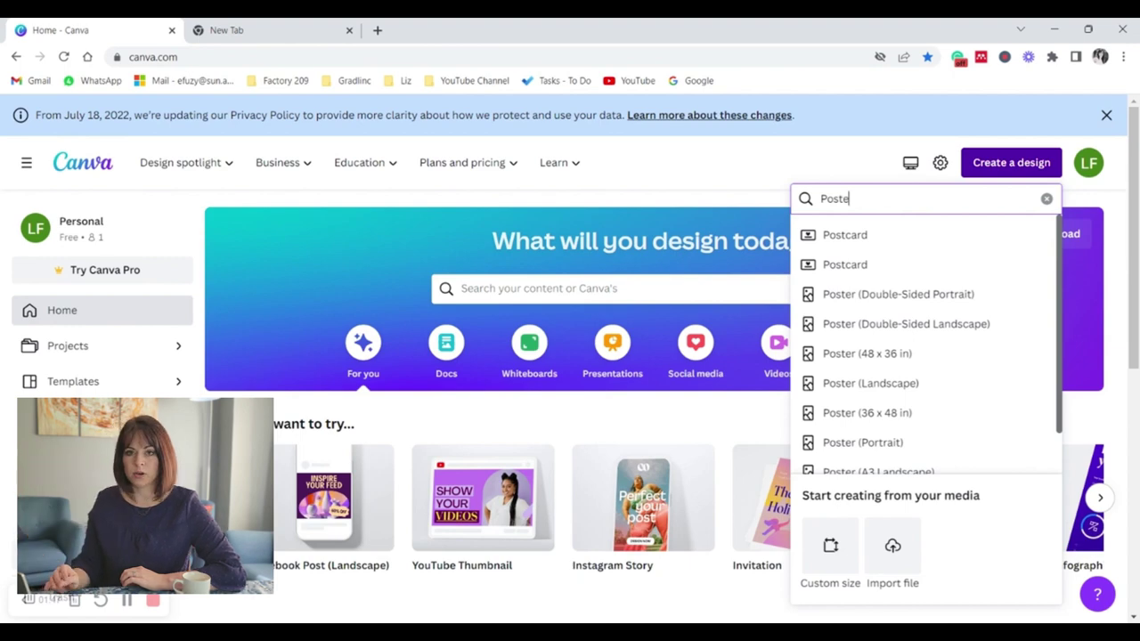
scroll(884, 360, down, 2)
scroll(886, 372, up, 1)
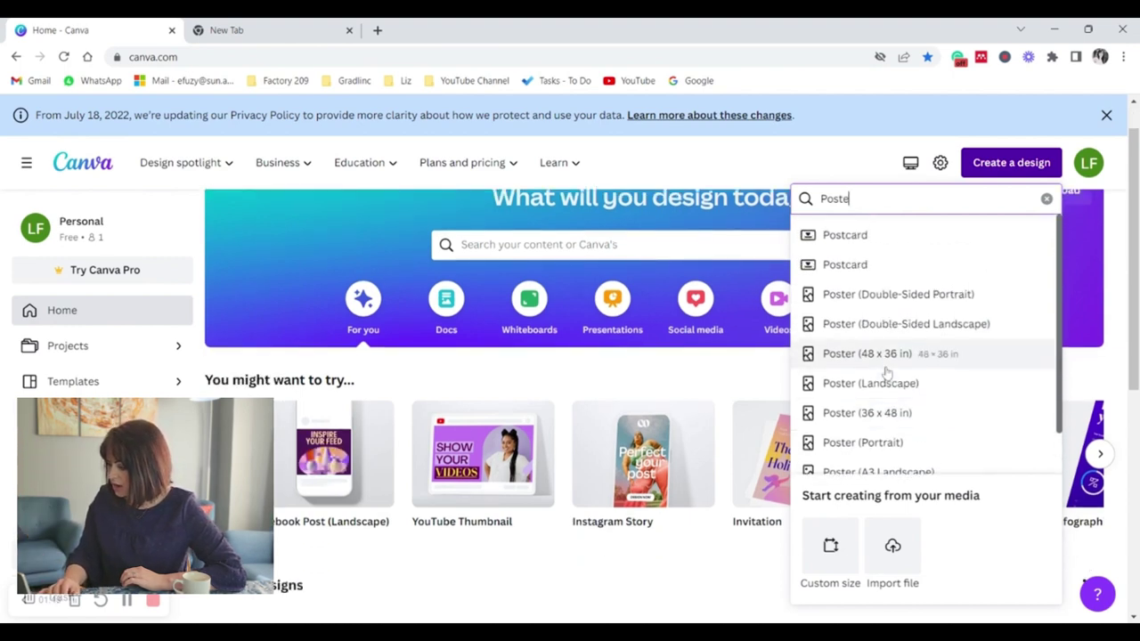
scroll(886, 372, down, 2)
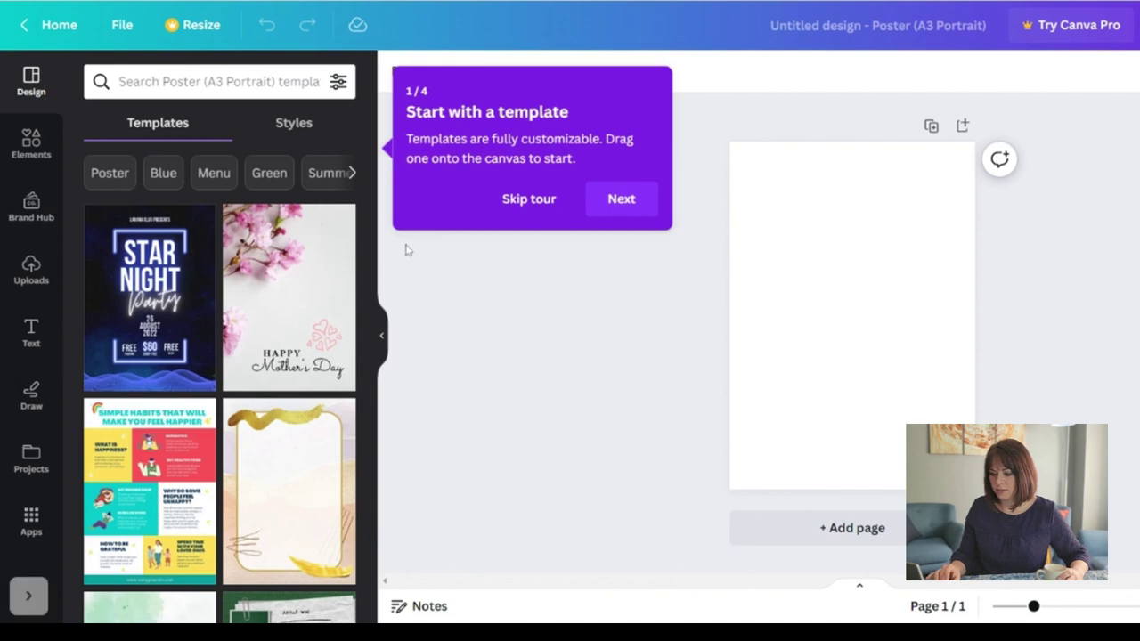
- Skip the template tour, then browse the Elements, Brand Hub and Uploads (Videos, Audio) panels
click(532, 209)
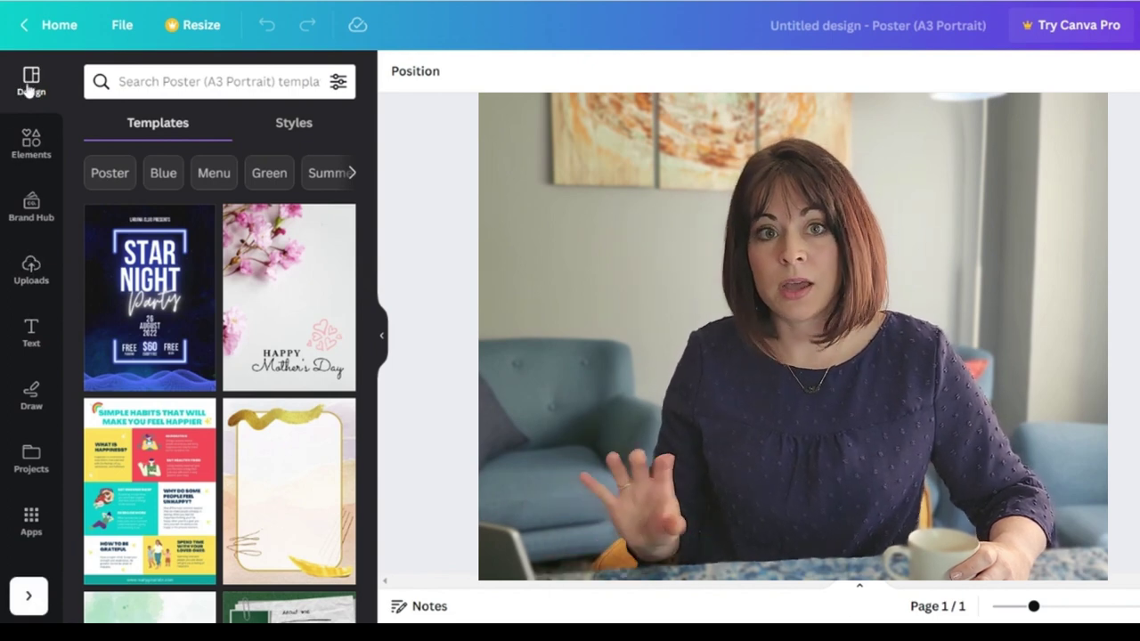
click(31, 144)
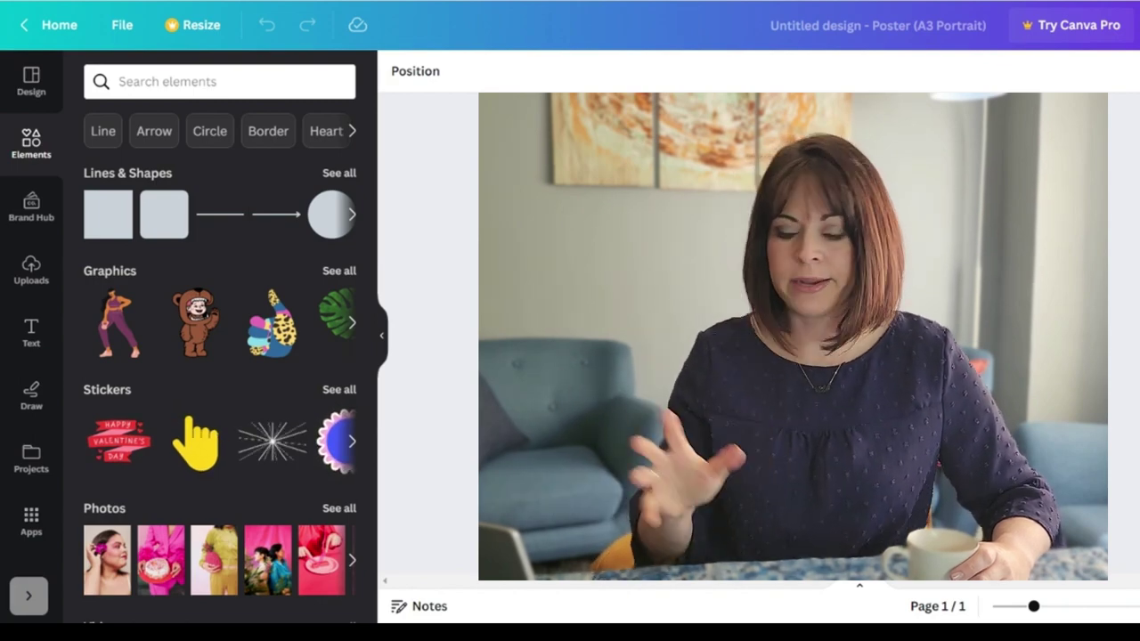
click(31, 214)
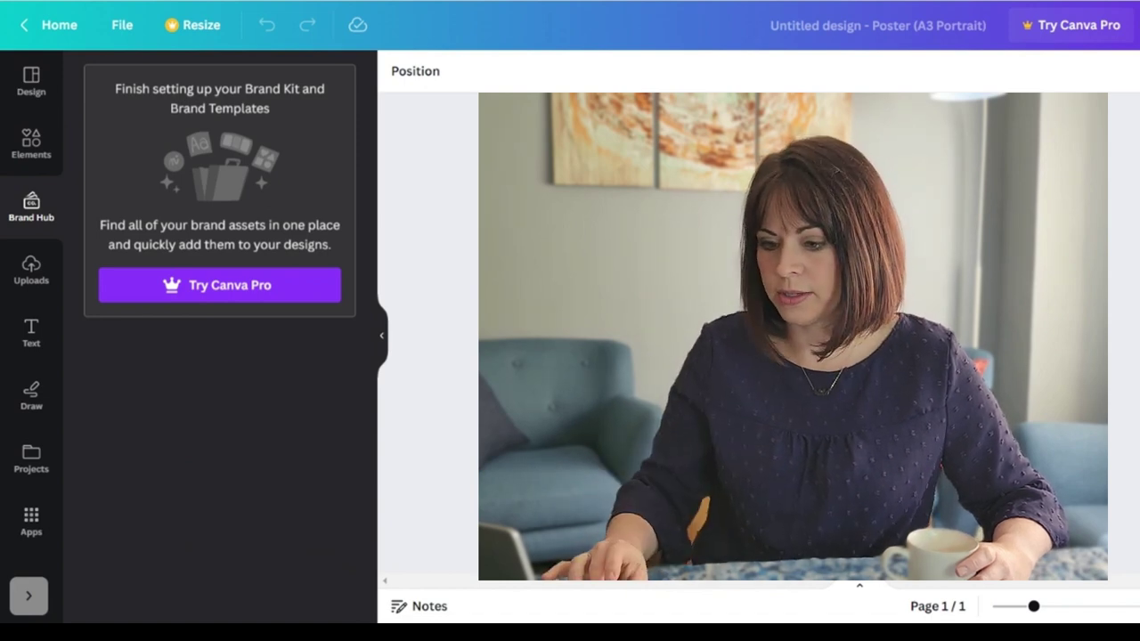
click(25, 278)
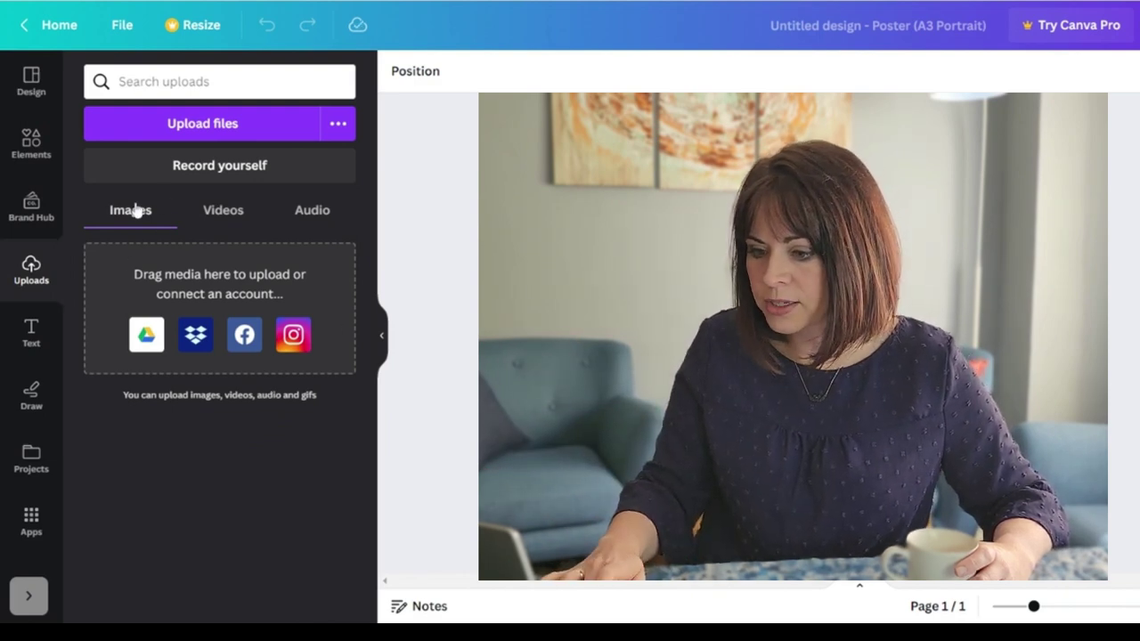
click(230, 207)
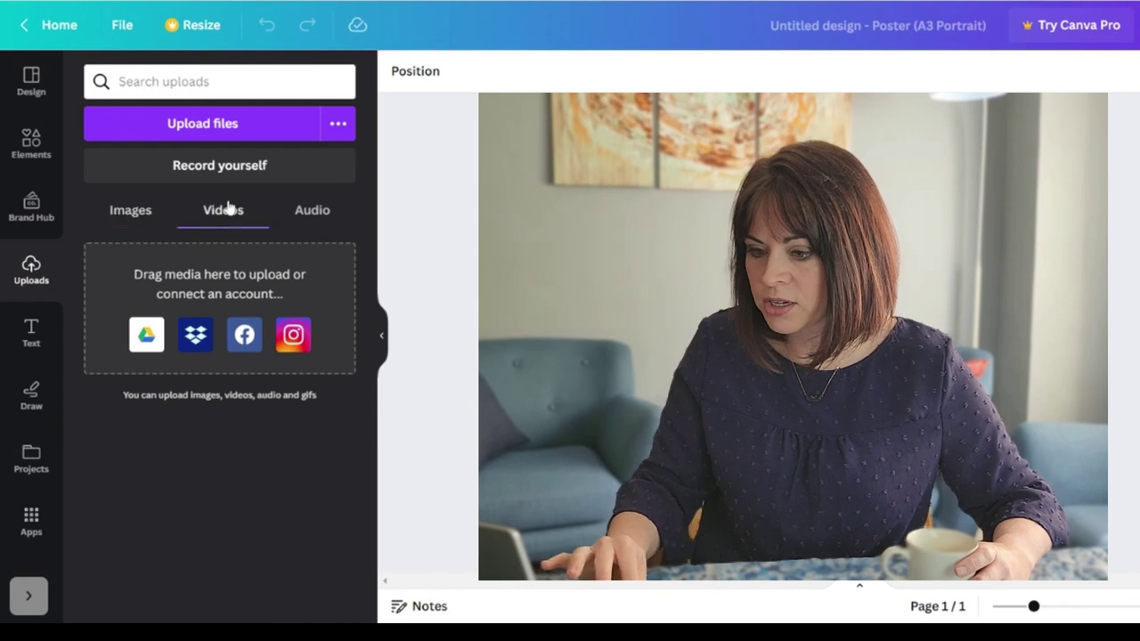
click(313, 214)
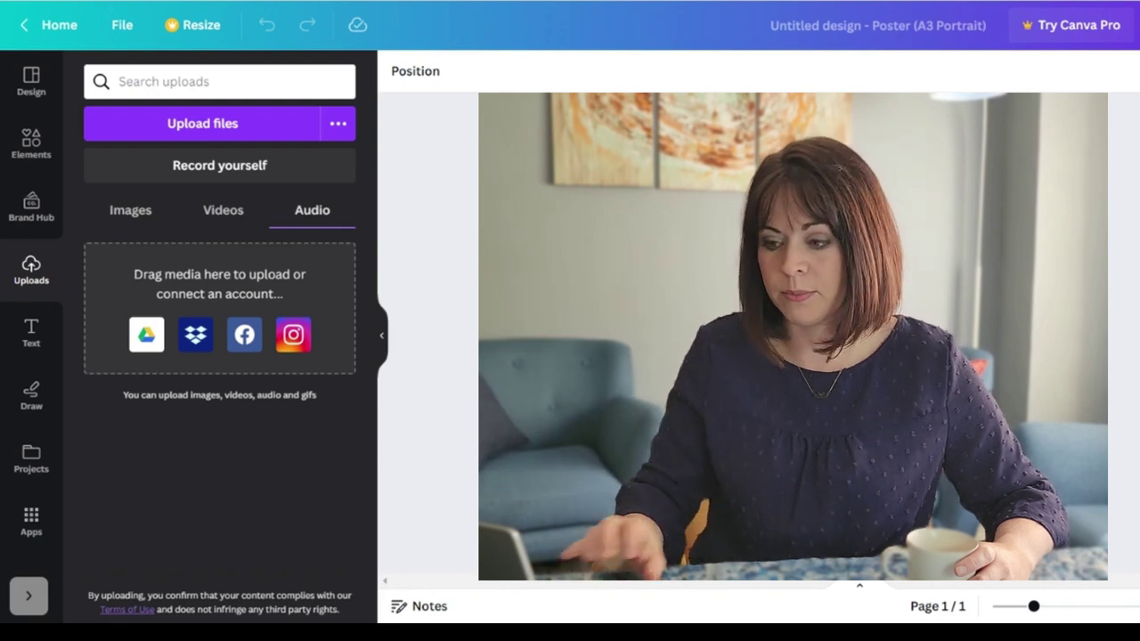
- Scroll through the text styles in the Text panel
click(31, 333)
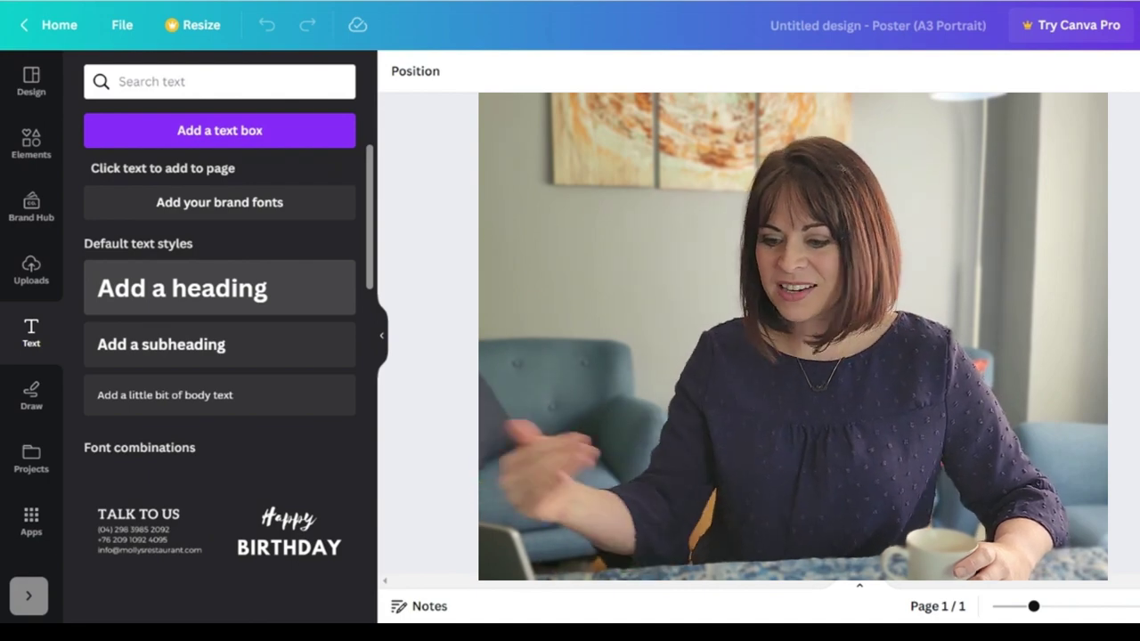
scroll(203, 406, down, 10)
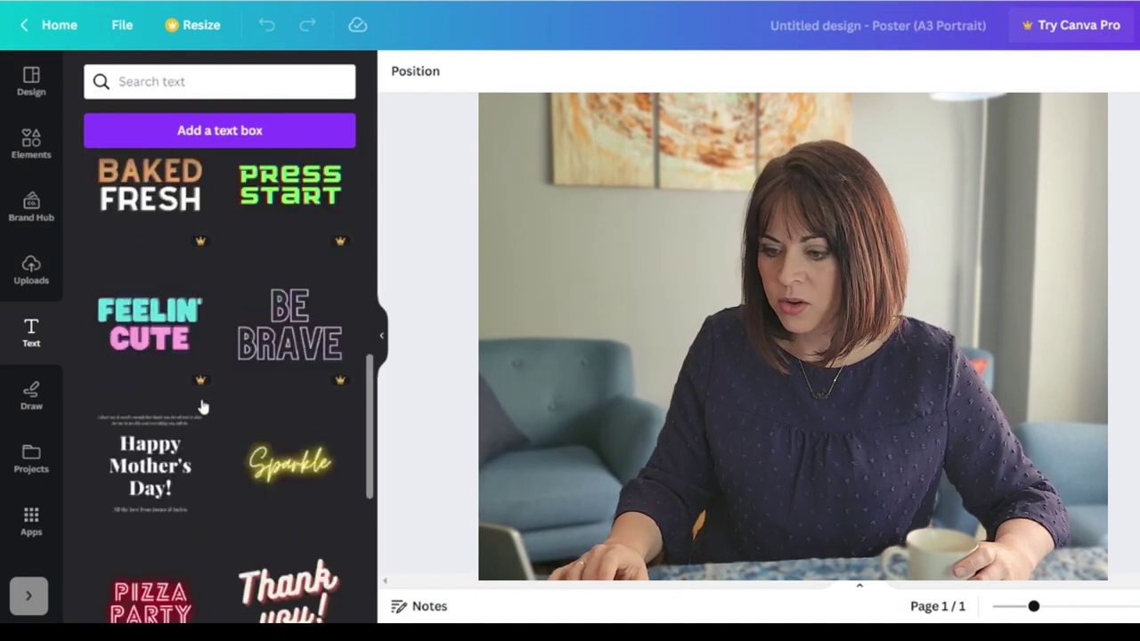
scroll(203, 406, down, 15)
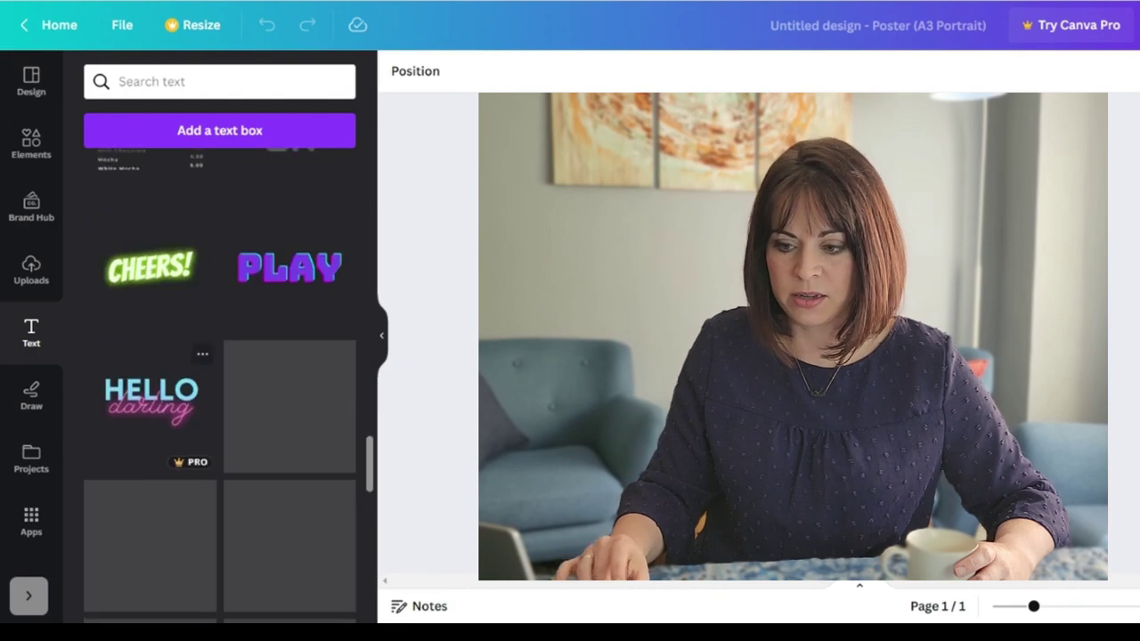
scroll(219, 374, down, 15)
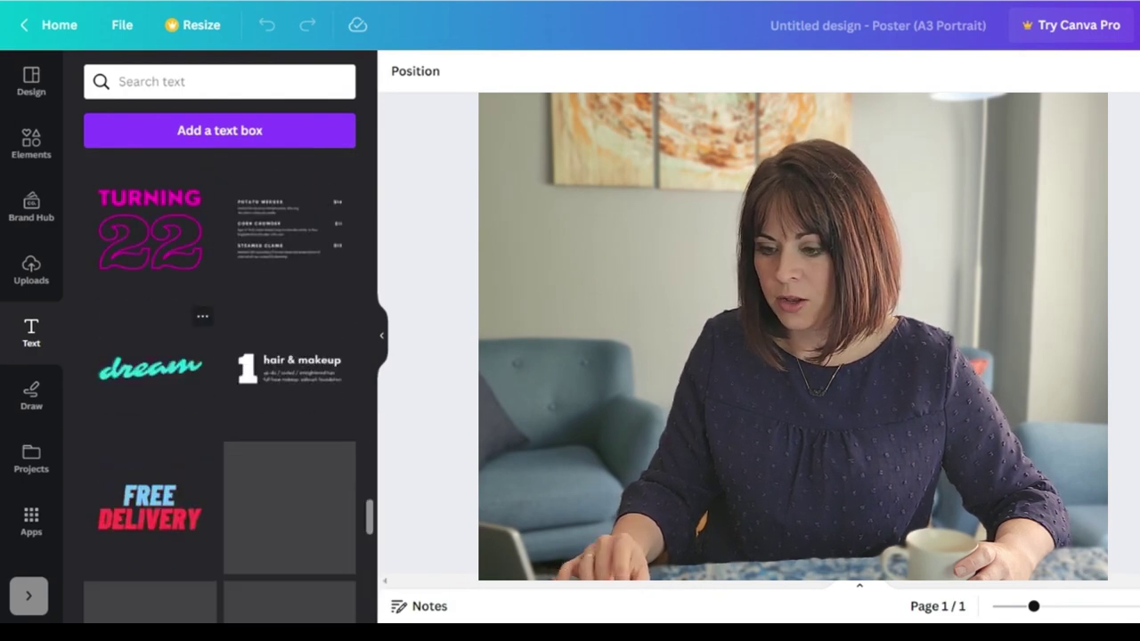
scroll(219, 374, down, 15)
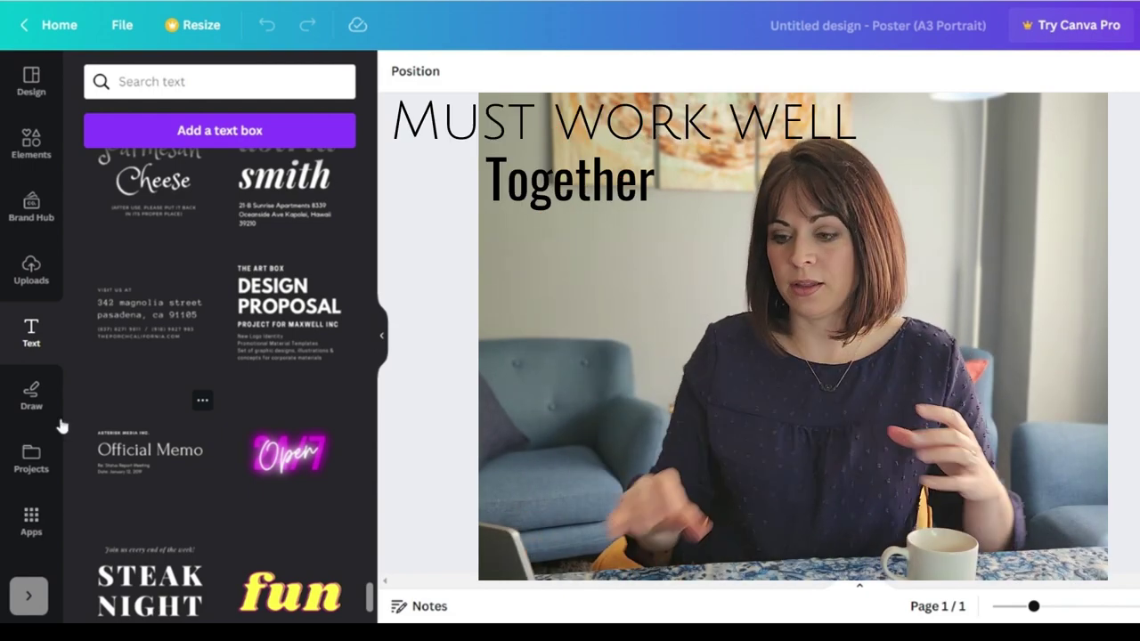
- Look at the Draw pens and the Projects panel's Designs tab, ending on Apps
click(31, 392)
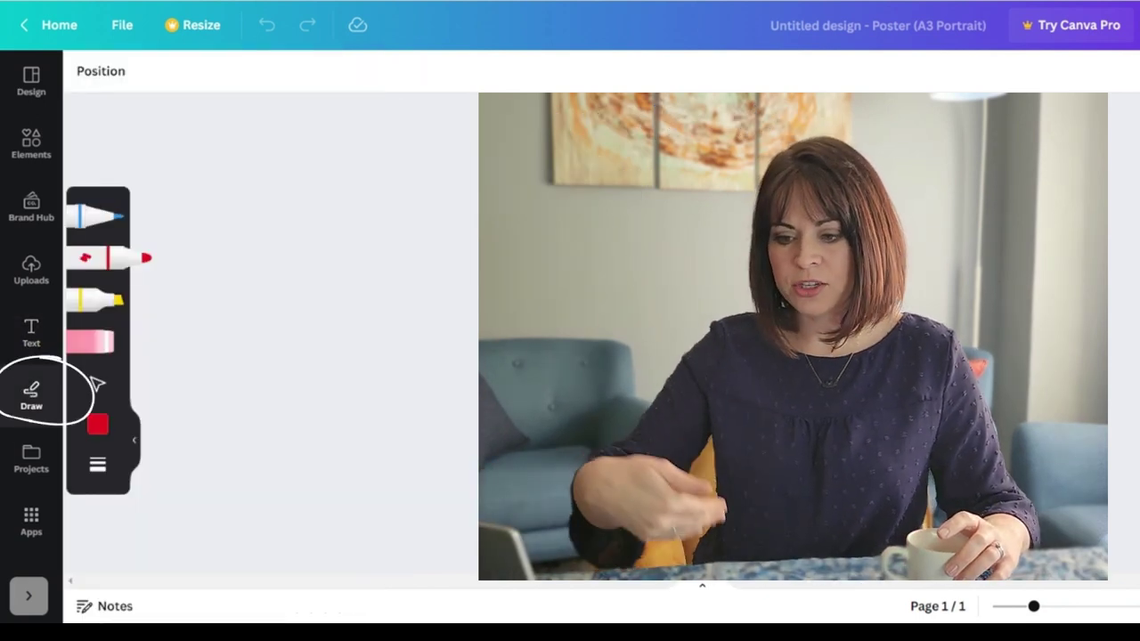
click(29, 461)
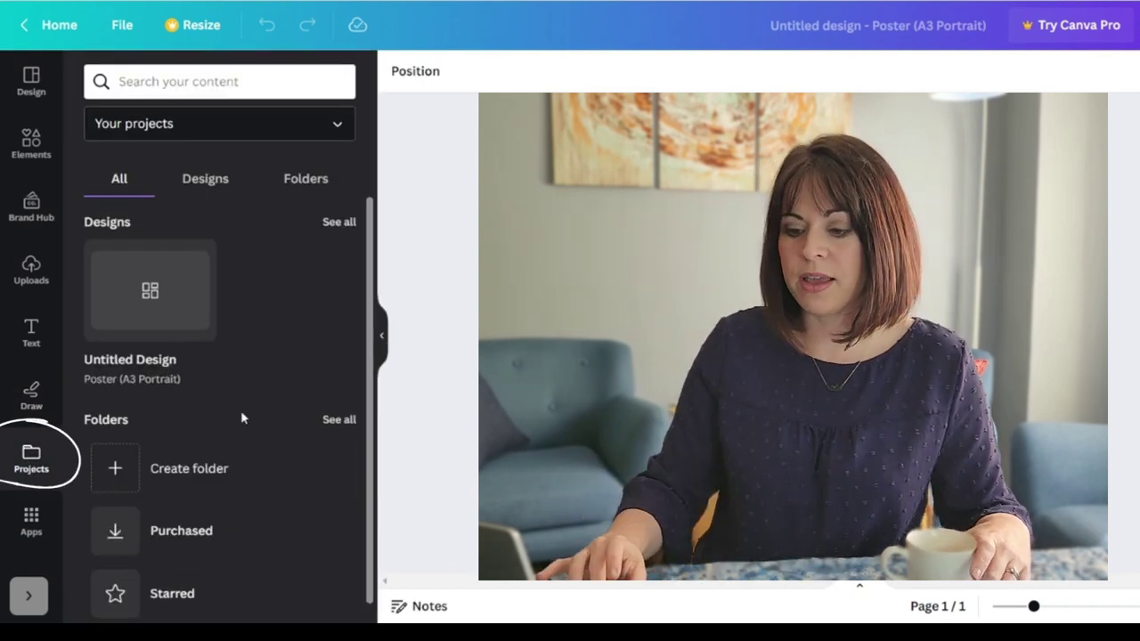
scroll(243, 419, down, 1)
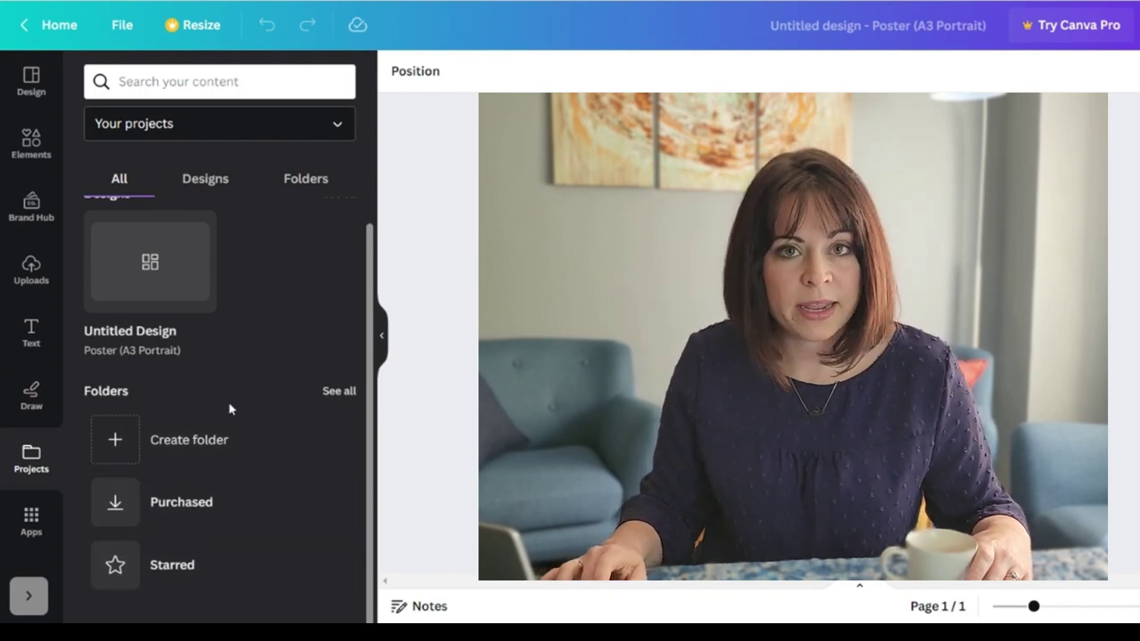
click(198, 184)
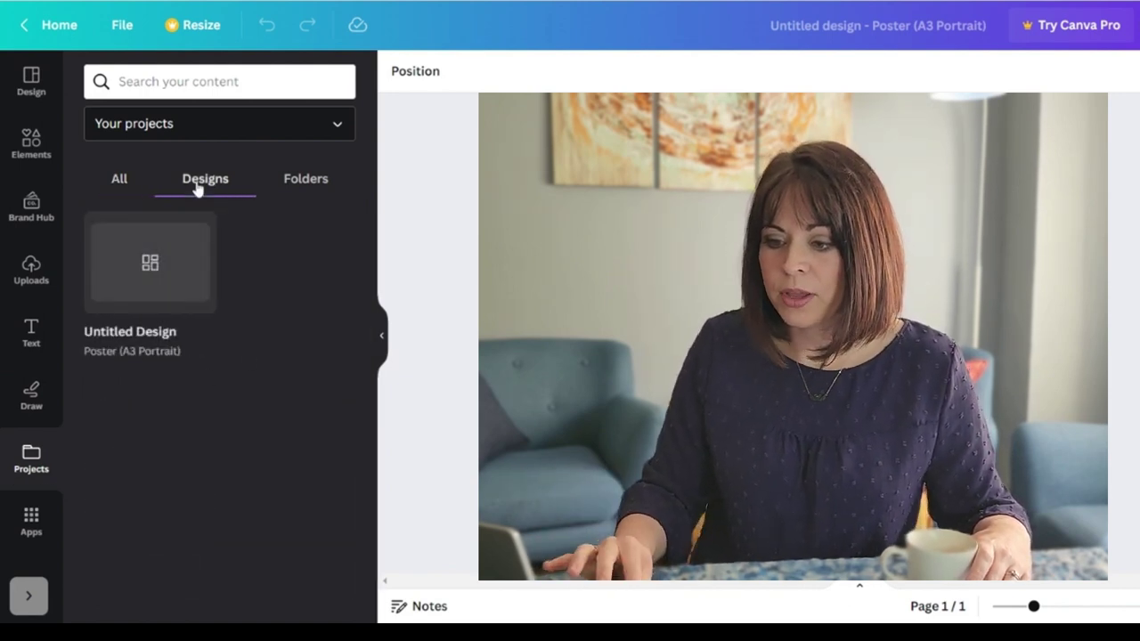
click(31, 522)
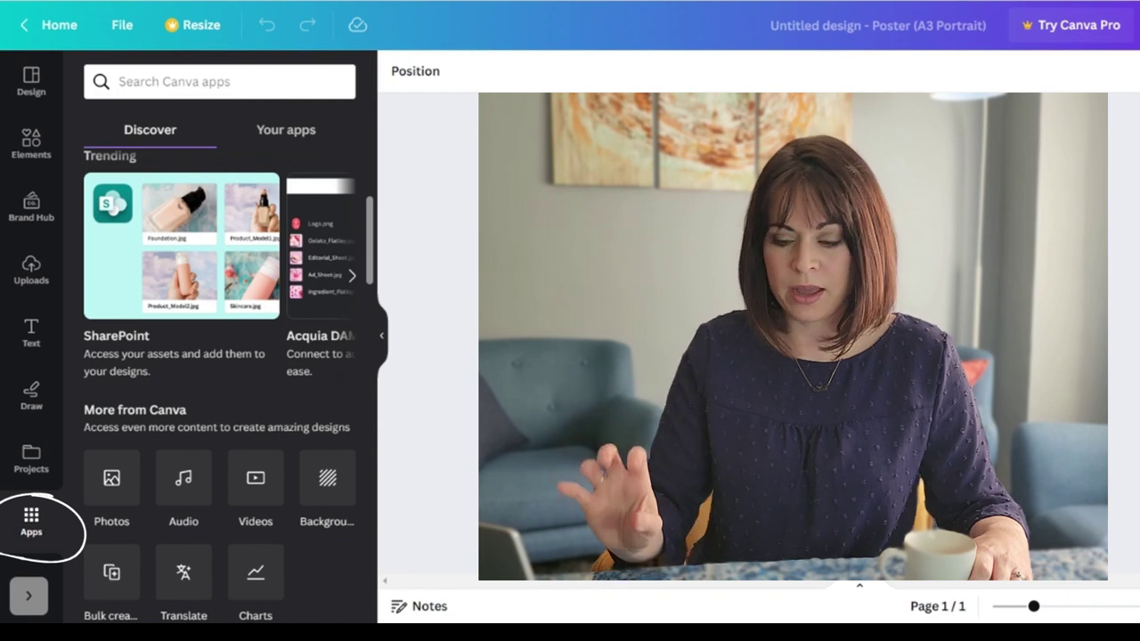
- Open the YouTube app and scroll through its videos
scroll(185, 484, down, 5)
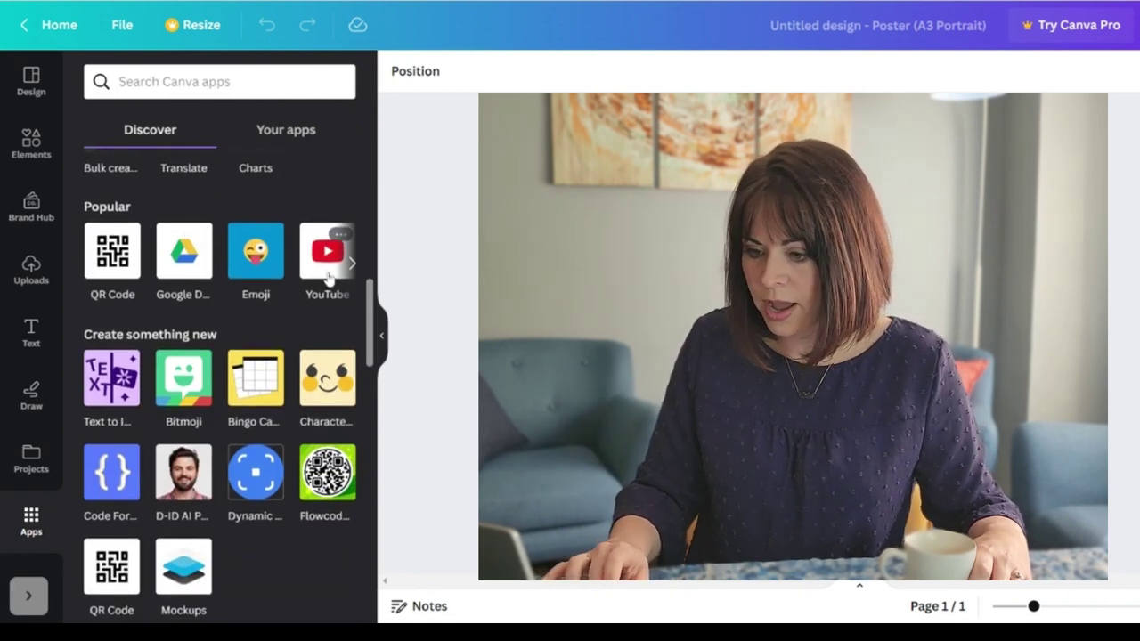
click(326, 254)
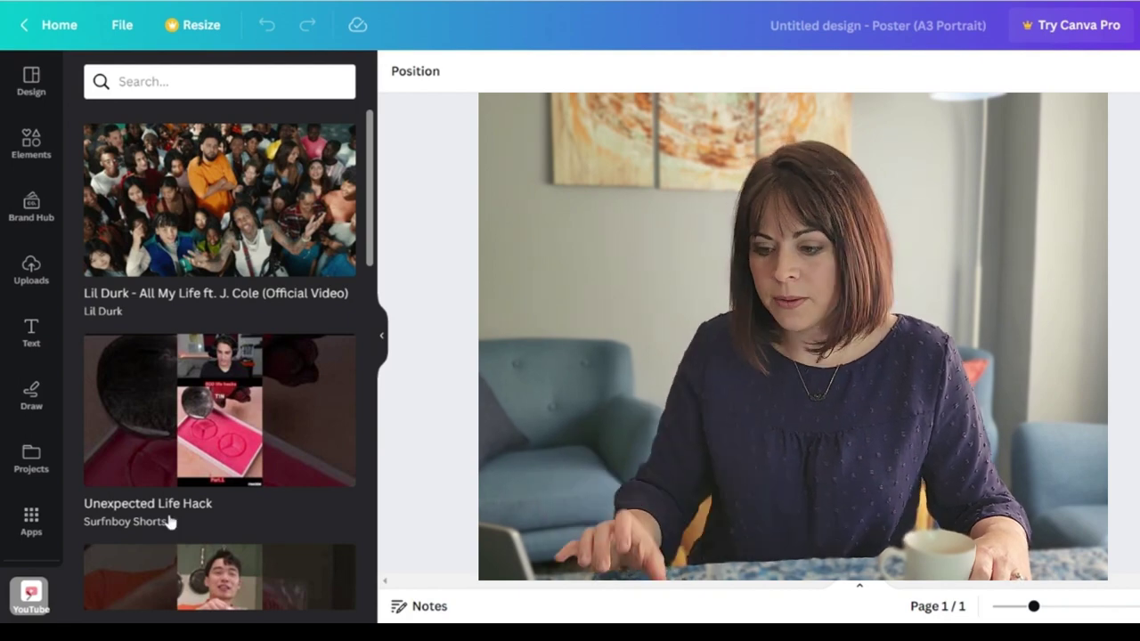
scroll(169, 521, down, 5)
scroll(171, 522, down, 20)
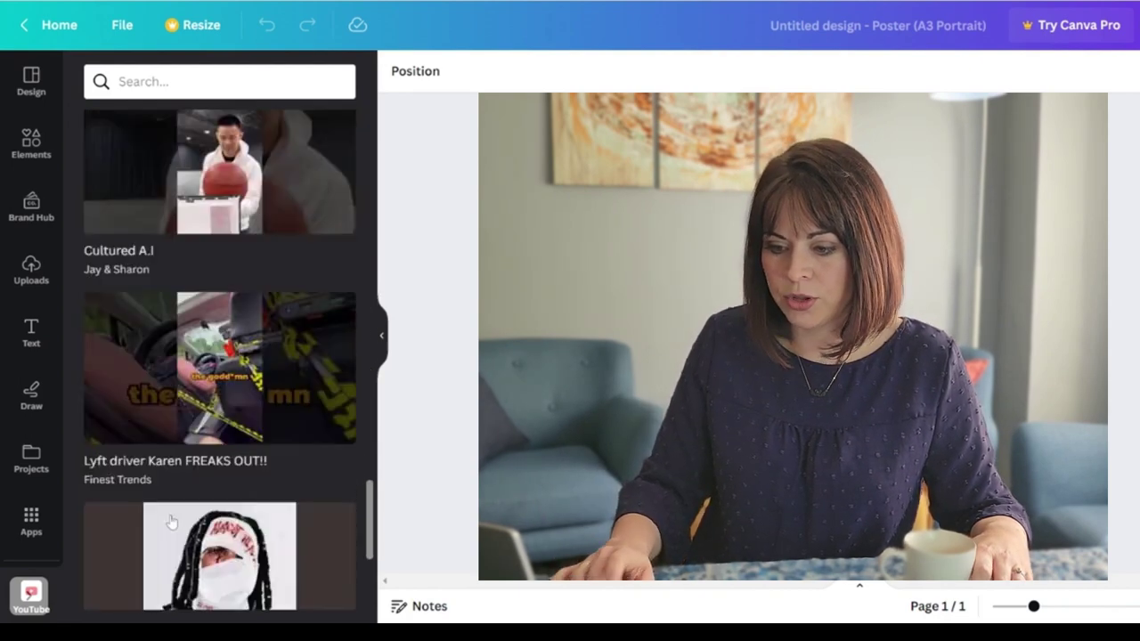
scroll(25, 564, down, 1)
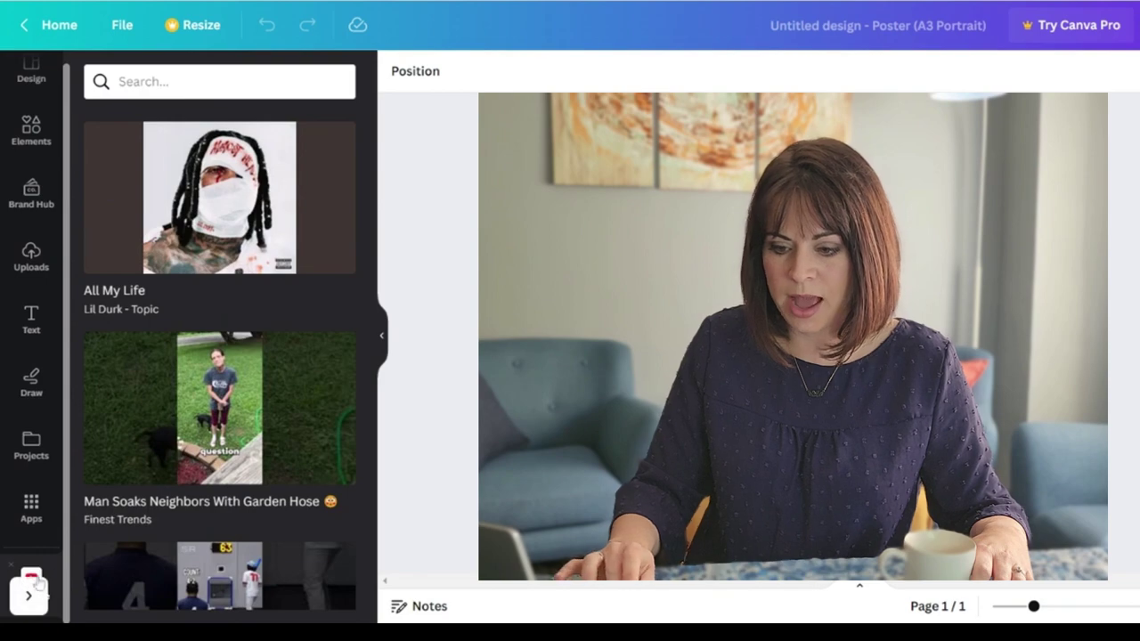
- Browse the GIPHY app, then return to Apps and page through the Popular apps
click(31, 508)
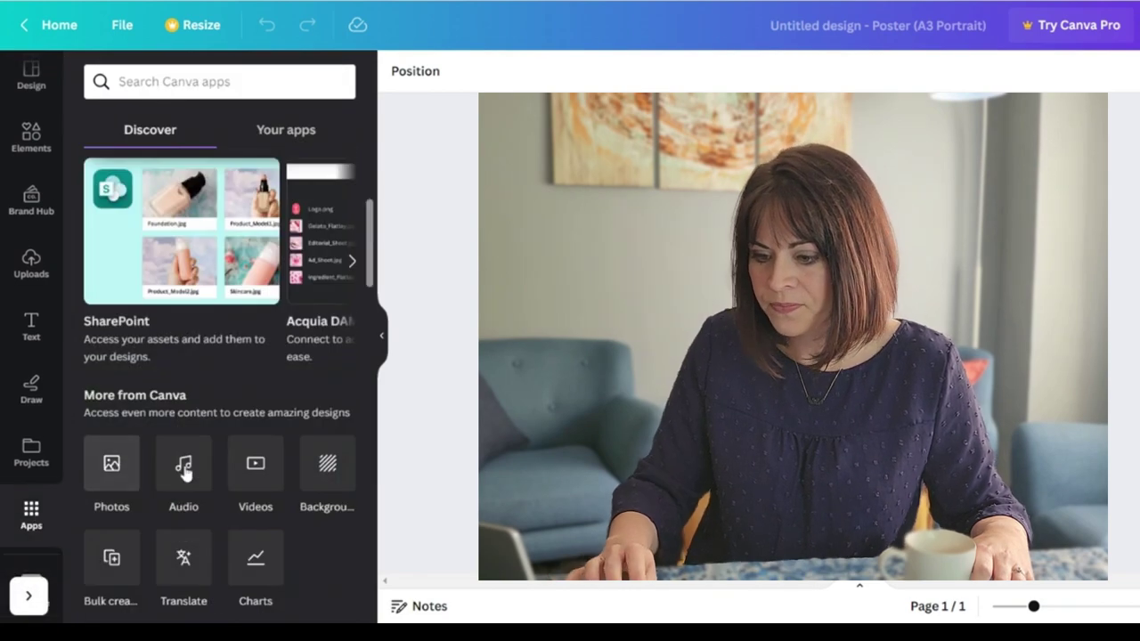
scroll(187, 472, down, 5)
scroll(187, 472, down, 1)
mouse_move(198, 243)
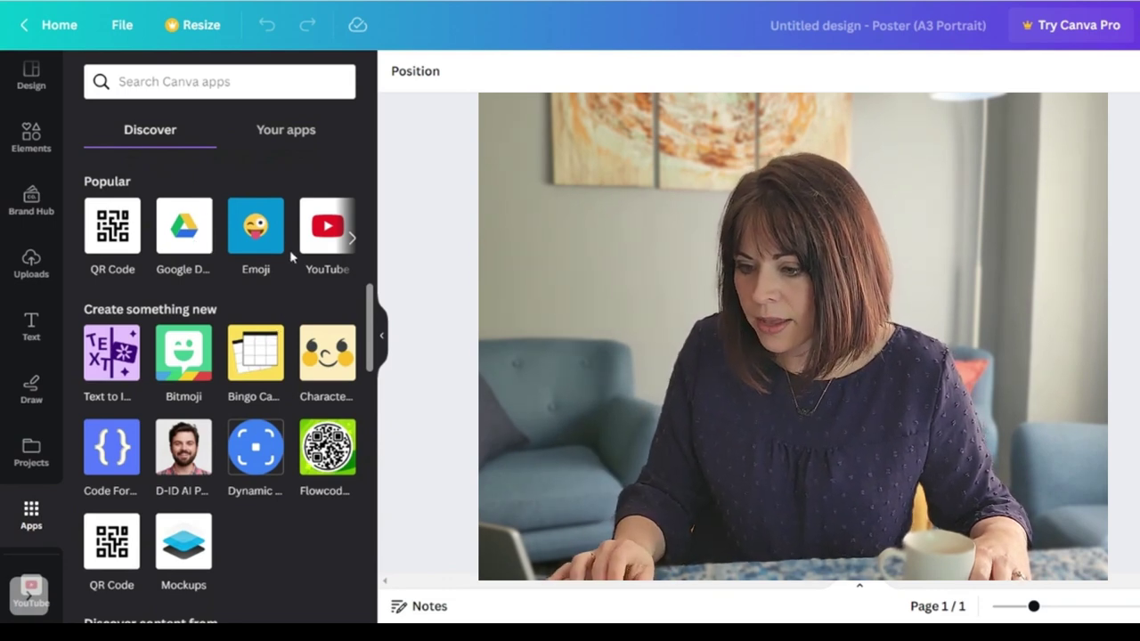
scroll(291, 258, right, 3)
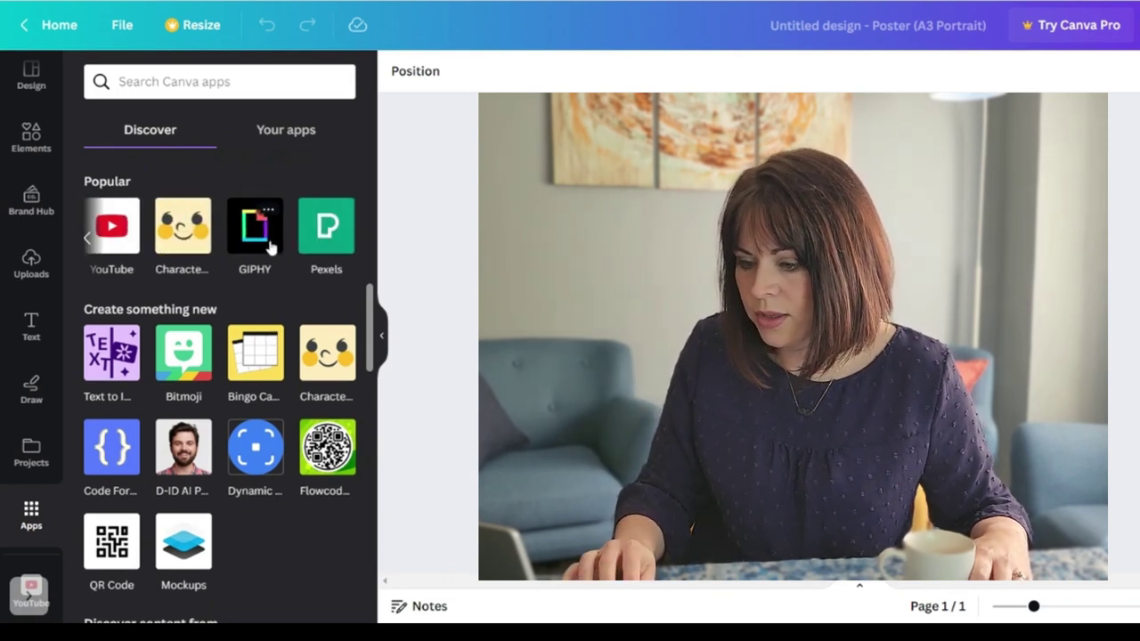
click(272, 246)
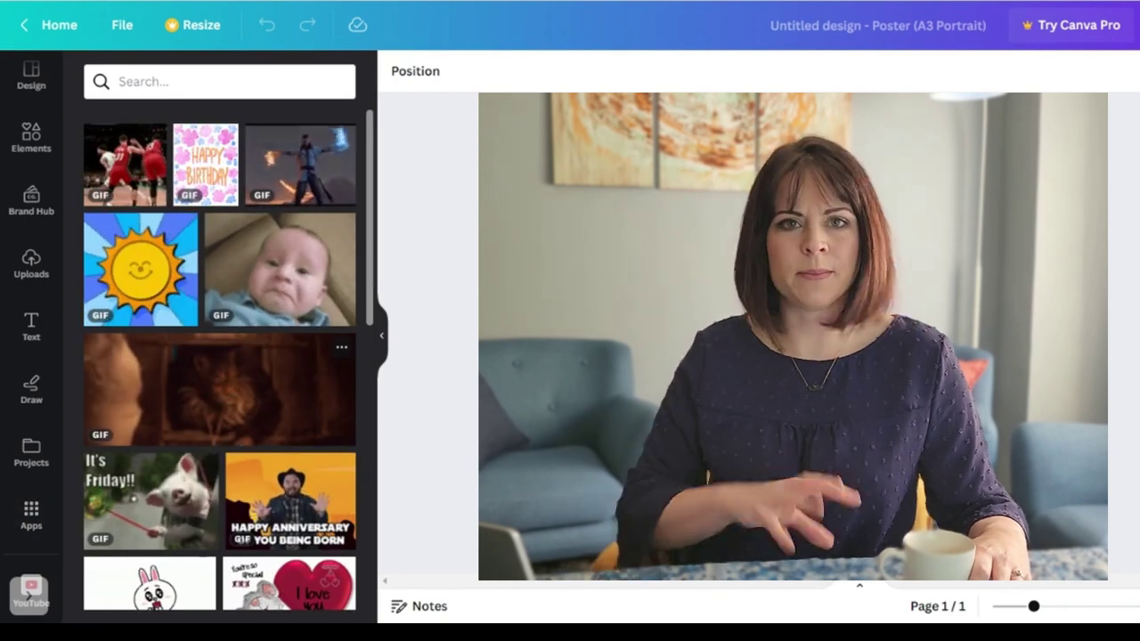
click(31, 514)
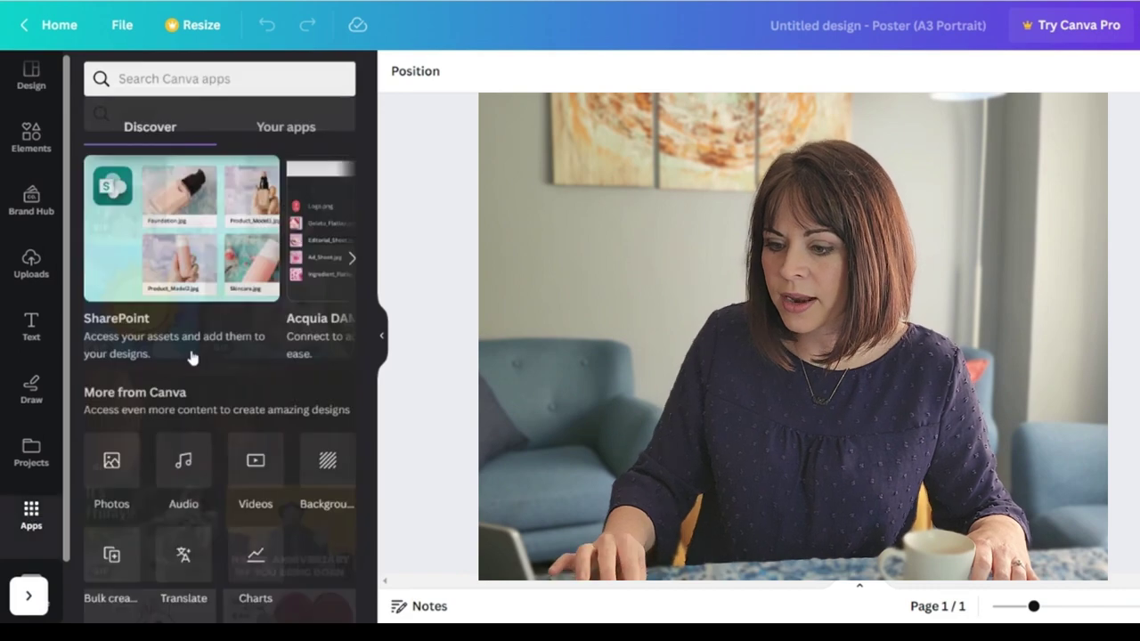
scroll(269, 260, down, 5)
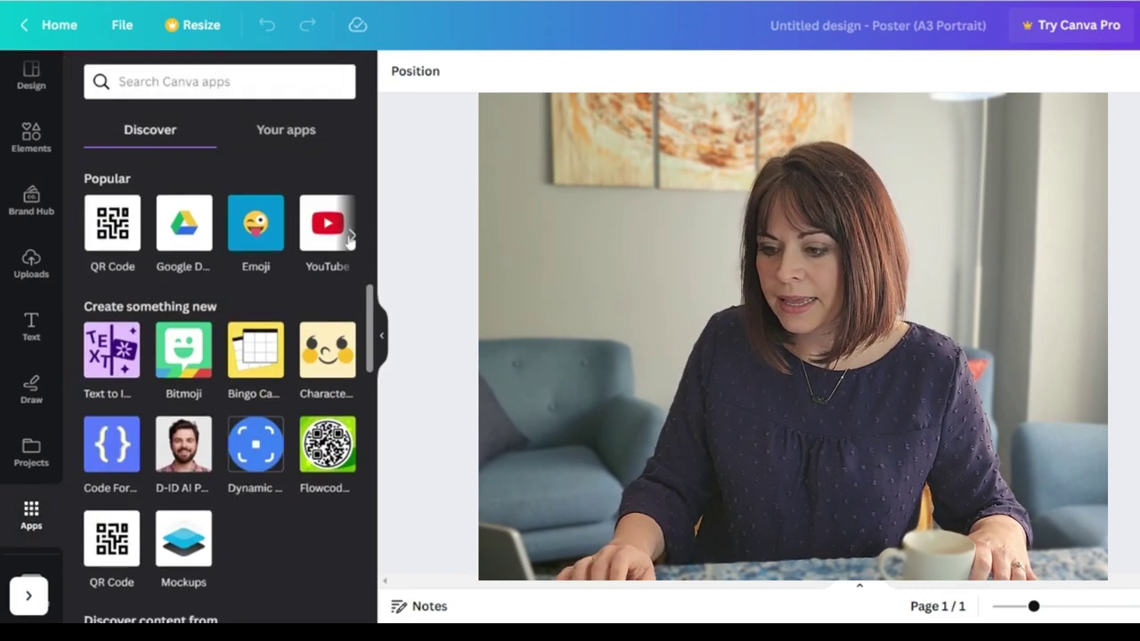
click(350, 235)
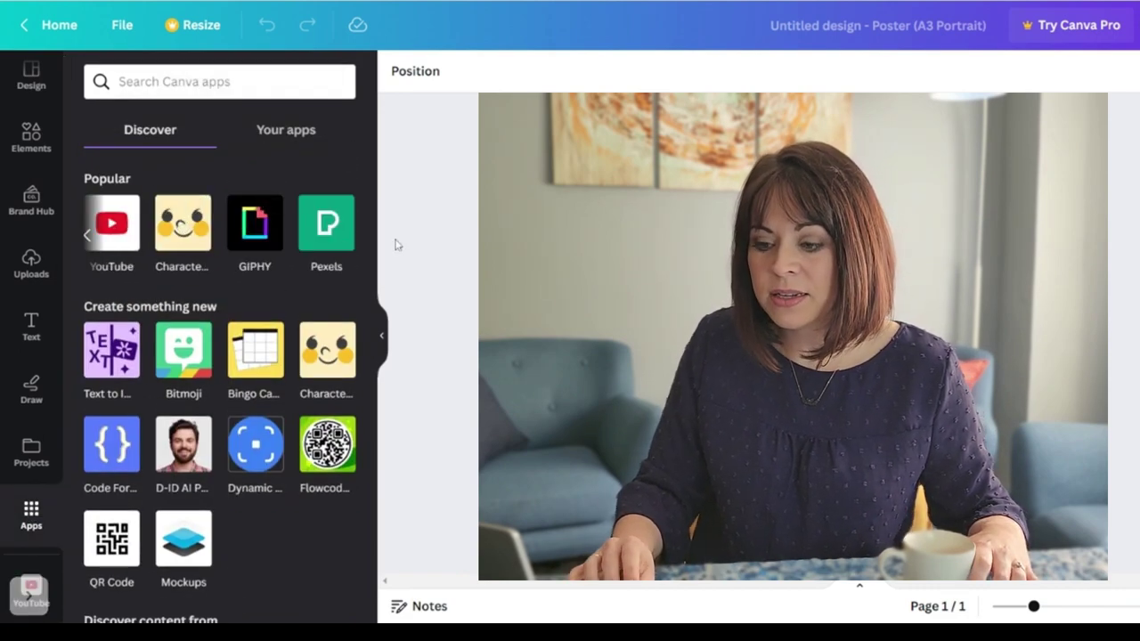
- Add a Pexels beach photo to the poster, then load Unsplash in a new browser tab
click(329, 235)
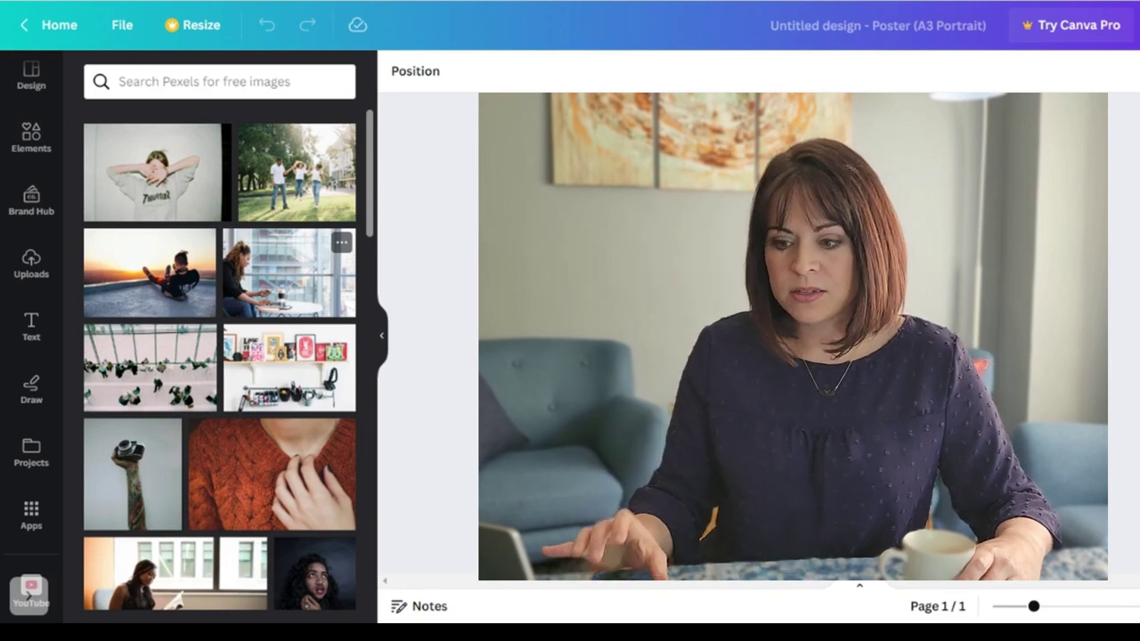
scroll(187, 280, down, 8)
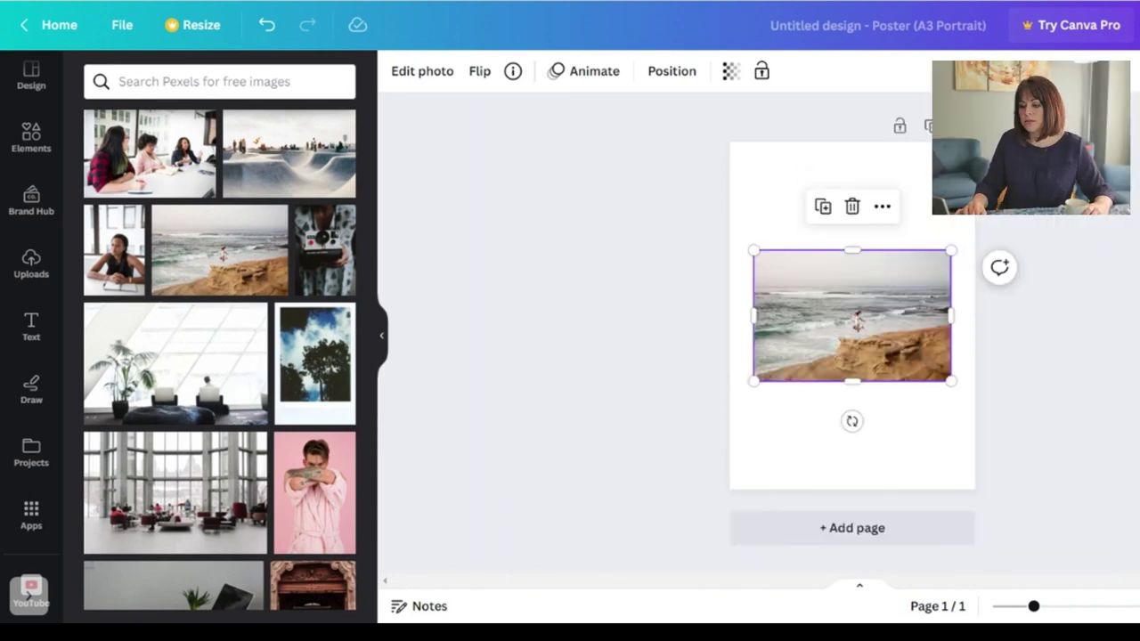
key(ctrl+t)
text(unsplas)
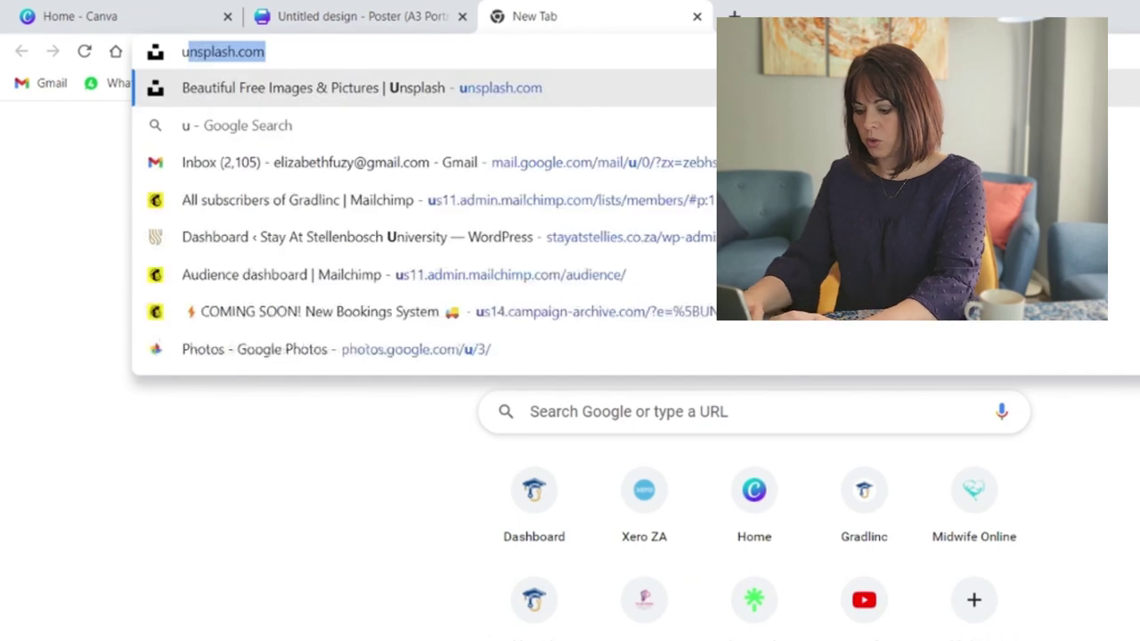
key(Return)
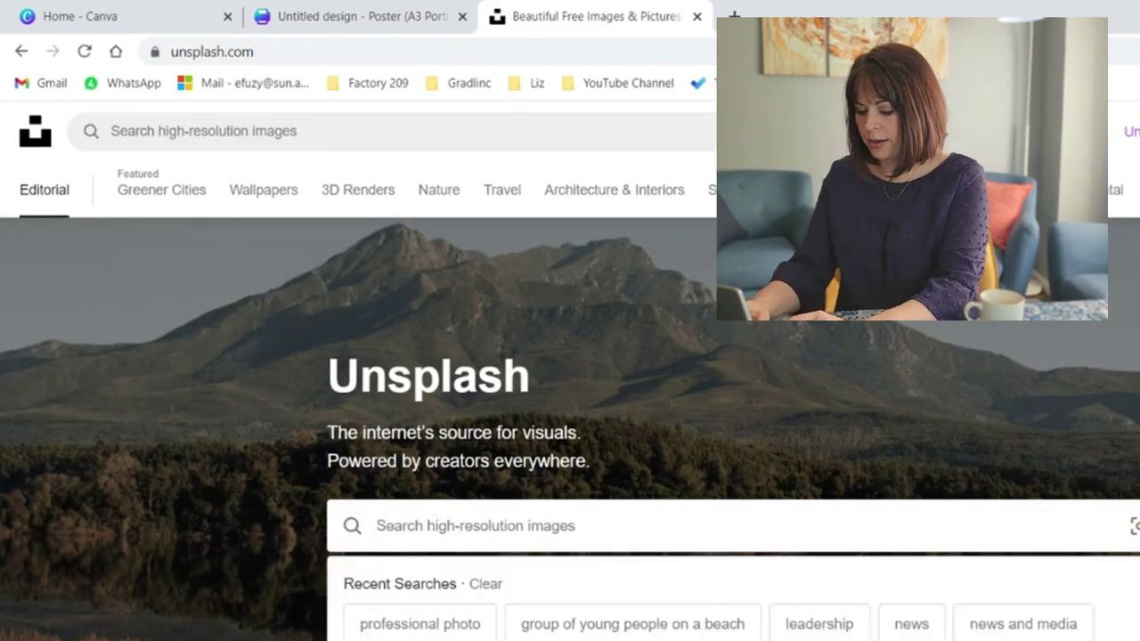
- Search Unsplash for 'forest scene', scroll the results, and return to the Canva design tab
text(for)
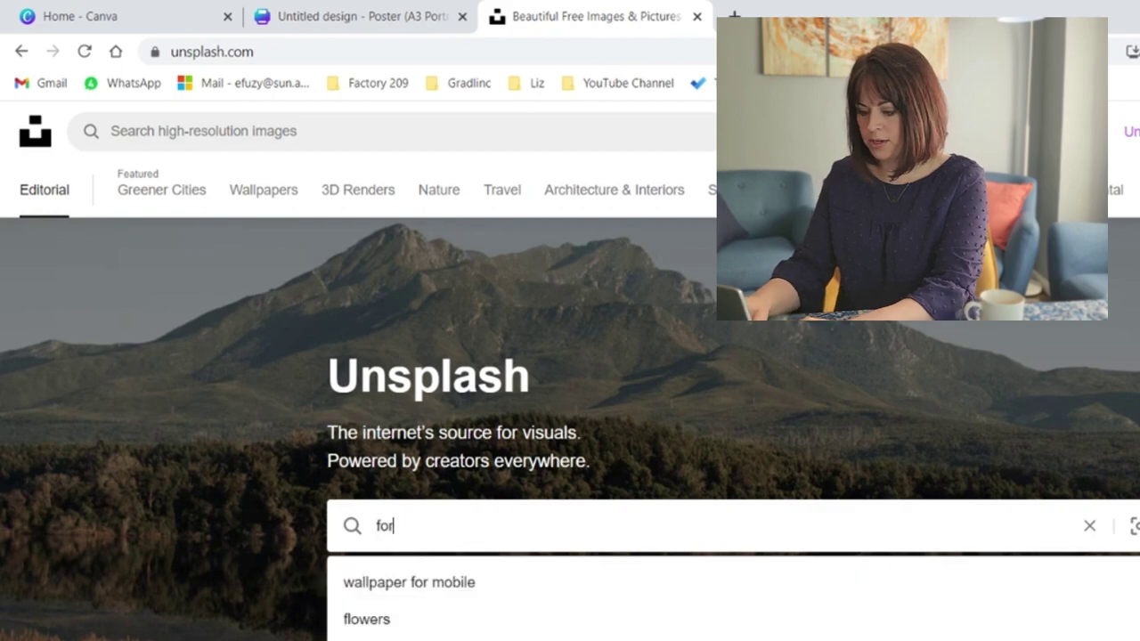
text(est scene)
key(Return)
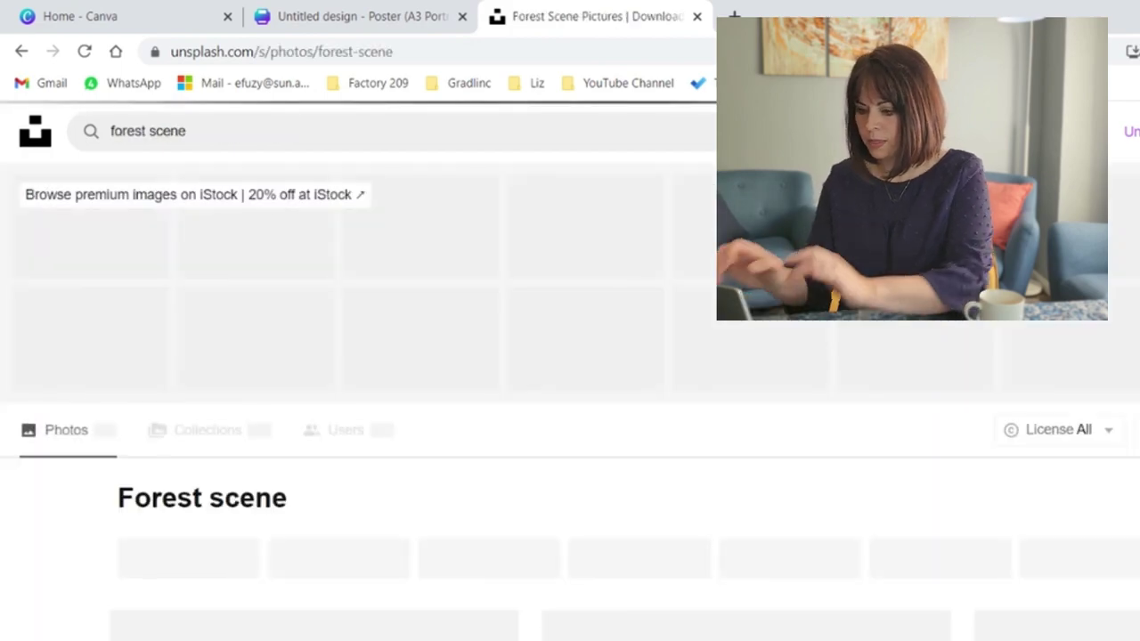
scroll(710, 513, down, 2)
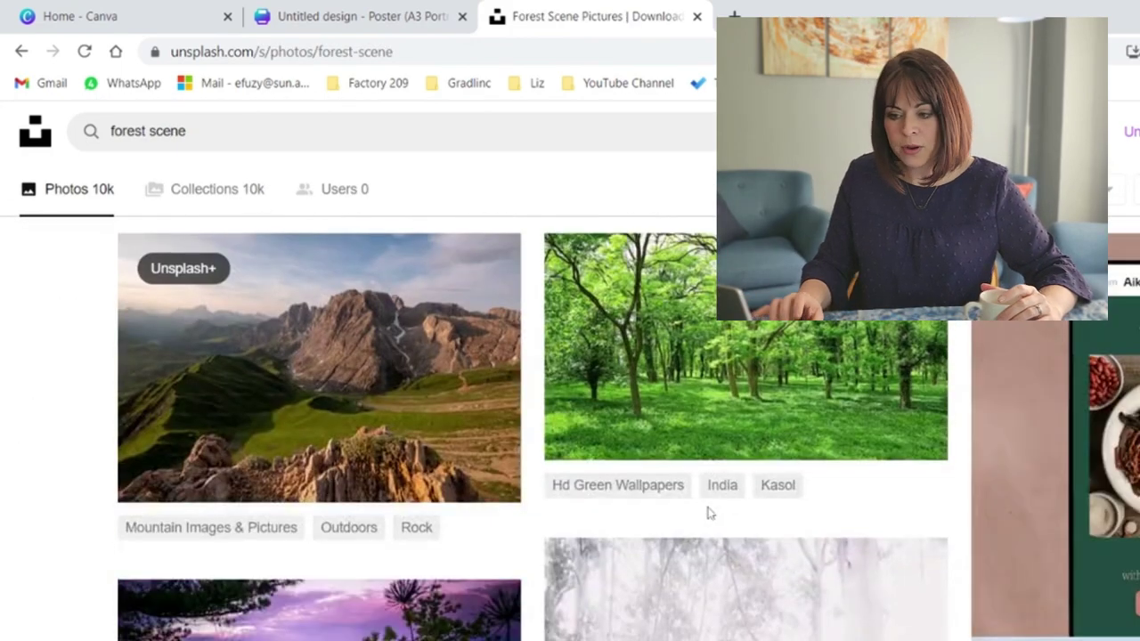
mouse_move(214, 290)
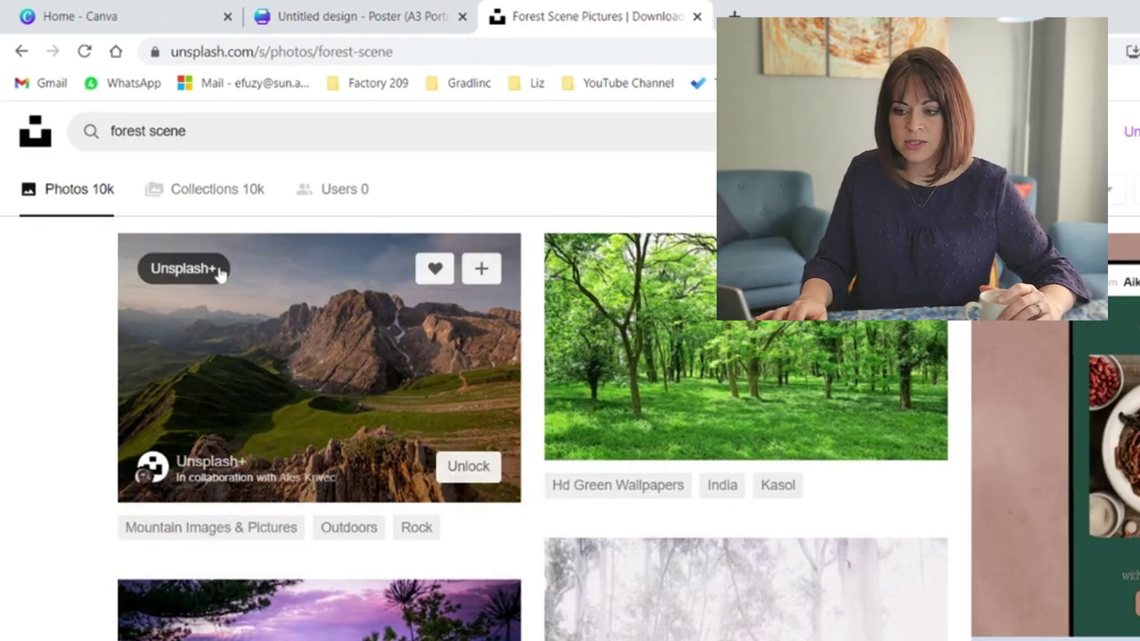
scroll(524, 389, down, 15)
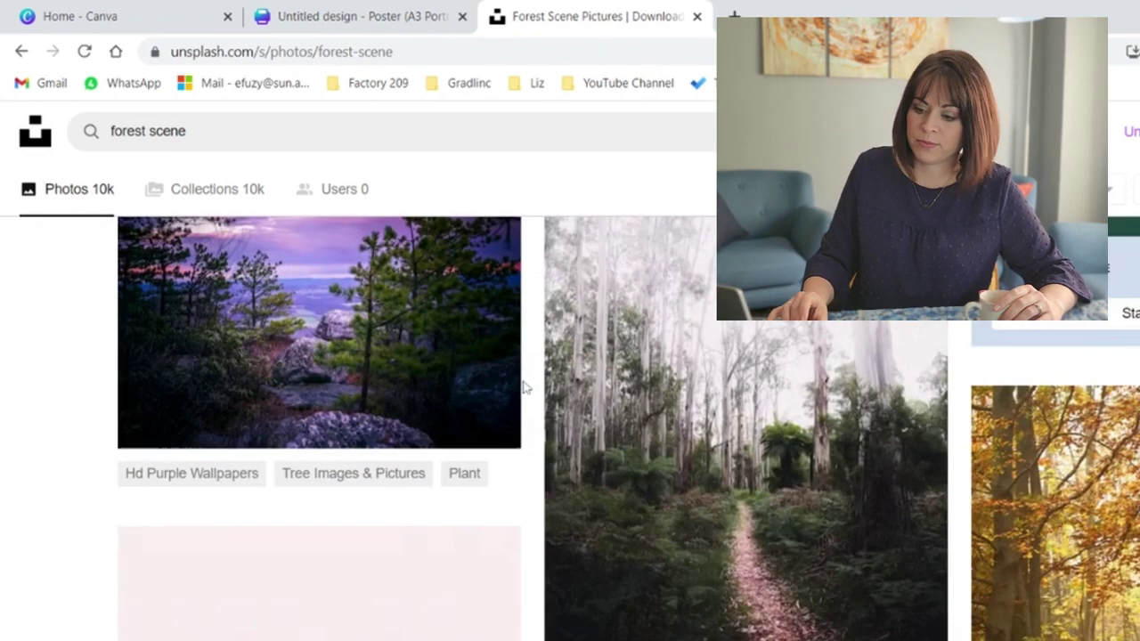
scroll(523, 388, down, 15)
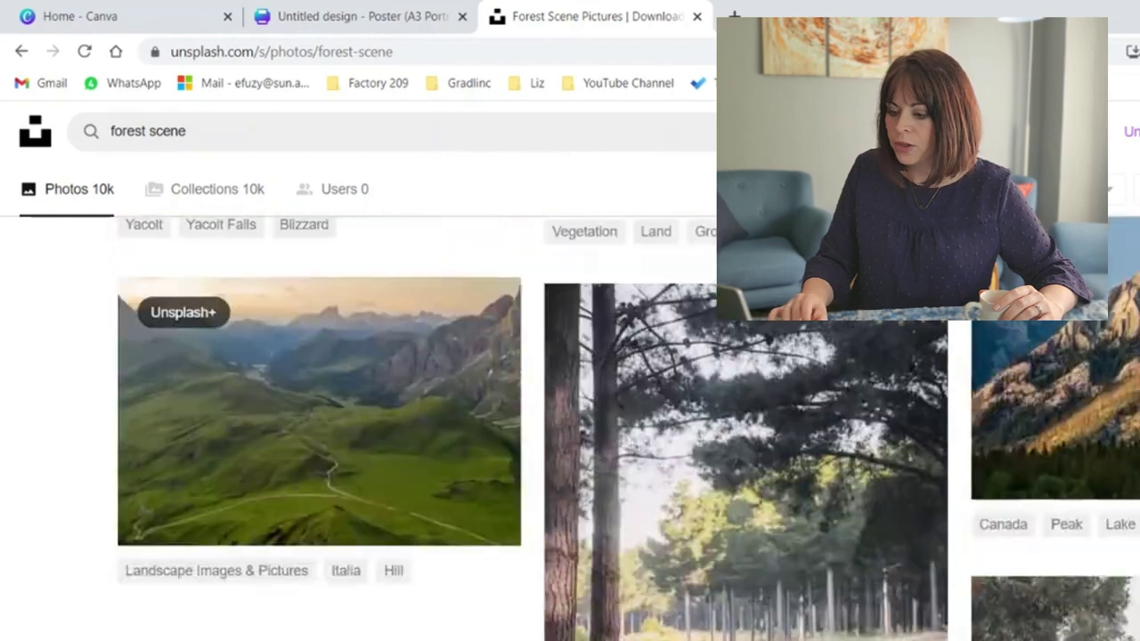
scroll(524, 388, down, 5)
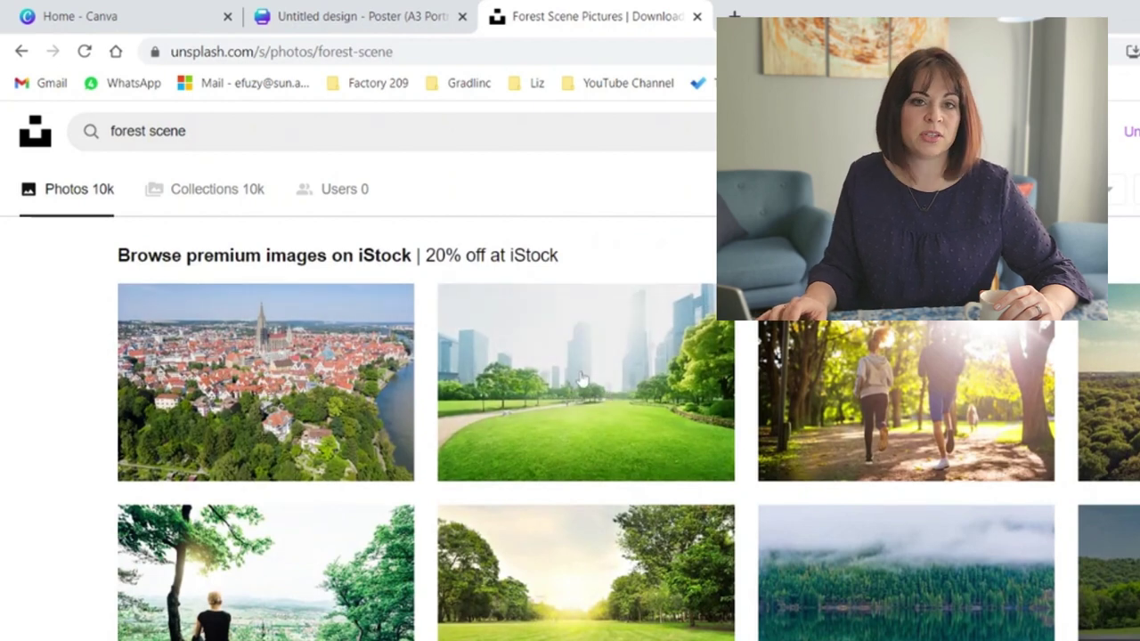
click(365, 17)
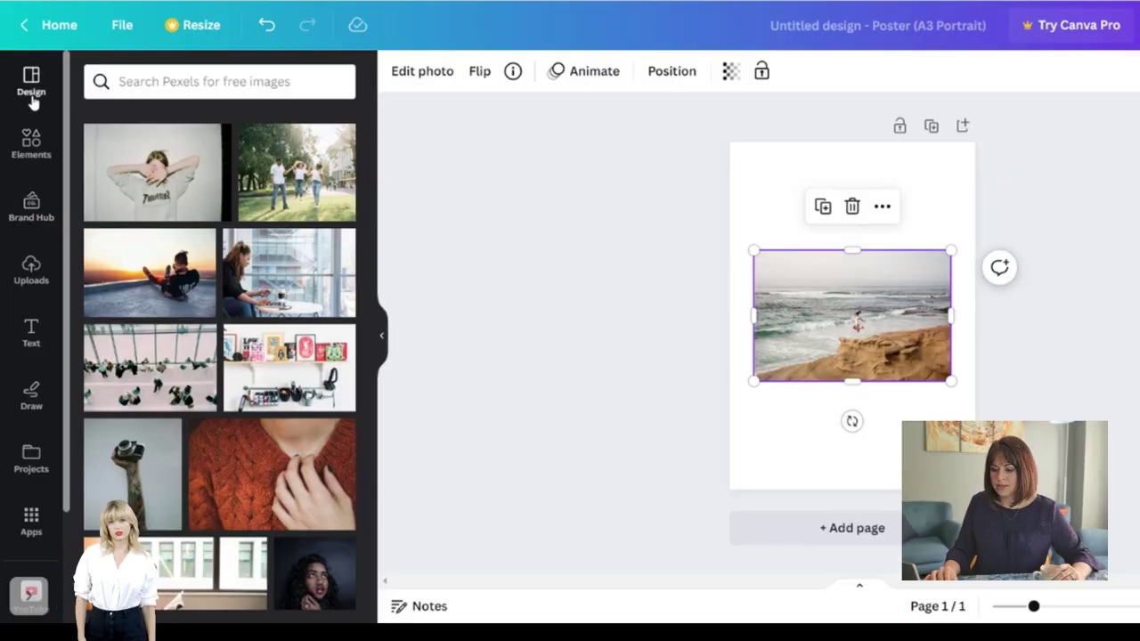
- Delete the beach photo and apply the 'Trust yourself' Minimalist Quote Poster template
click(31, 94)
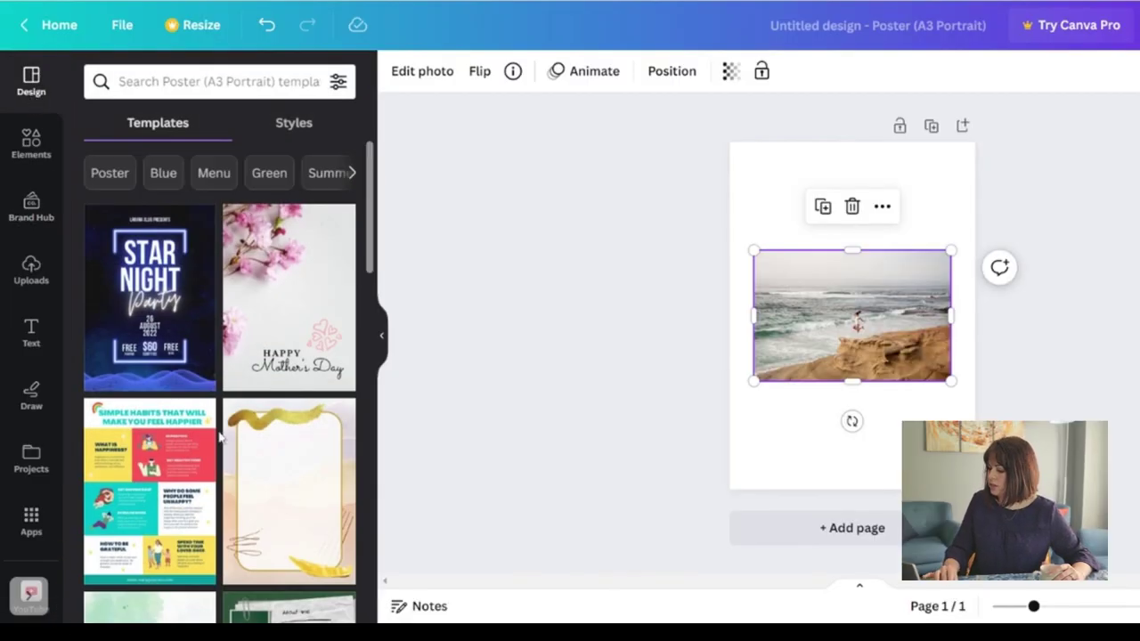
key(Delete)
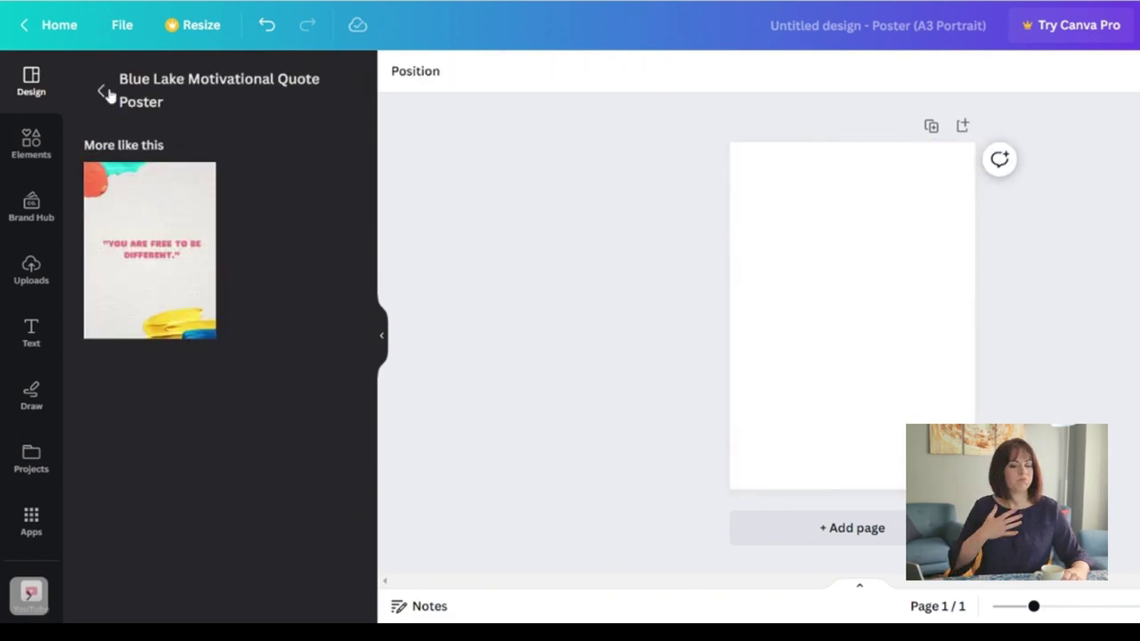
click(103, 90)
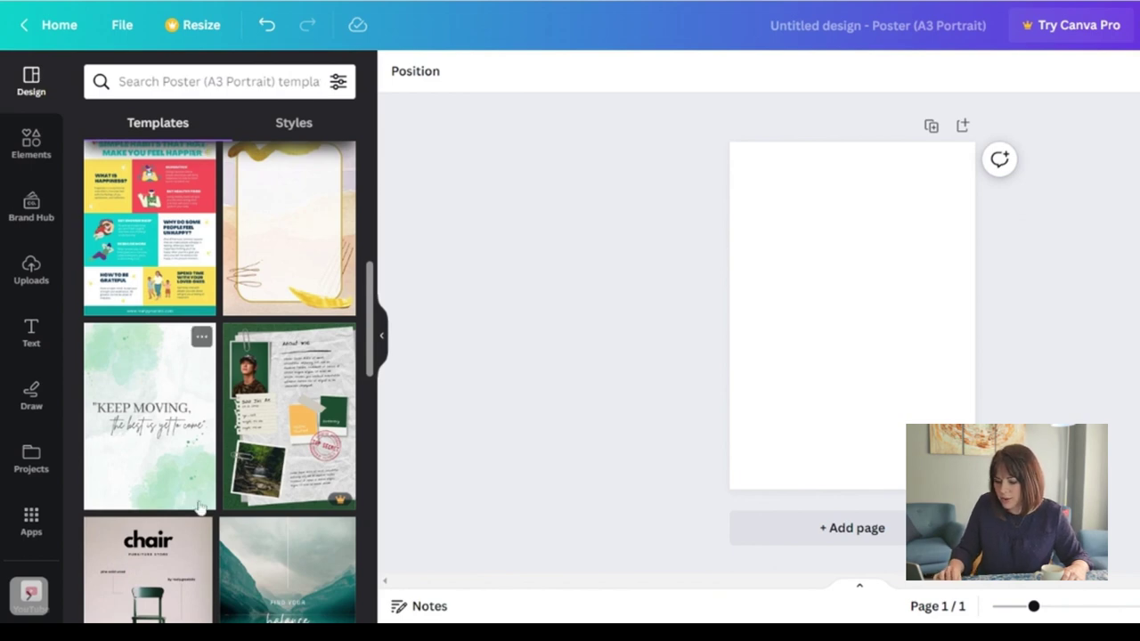
scroll(199, 509, down, 2)
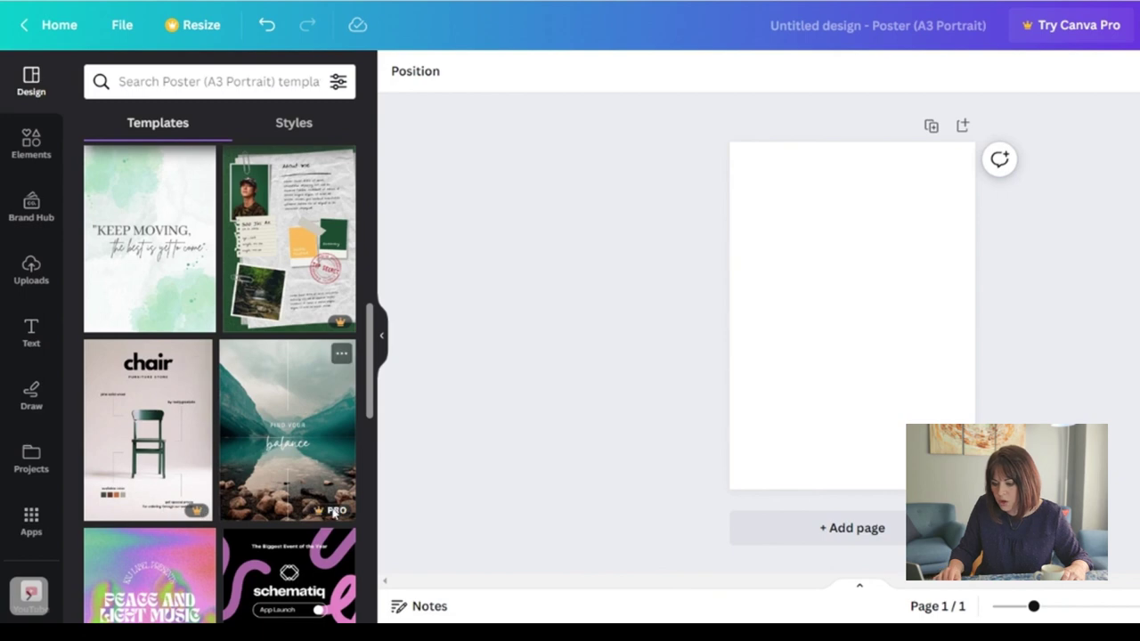
scroll(337, 520, down, 2)
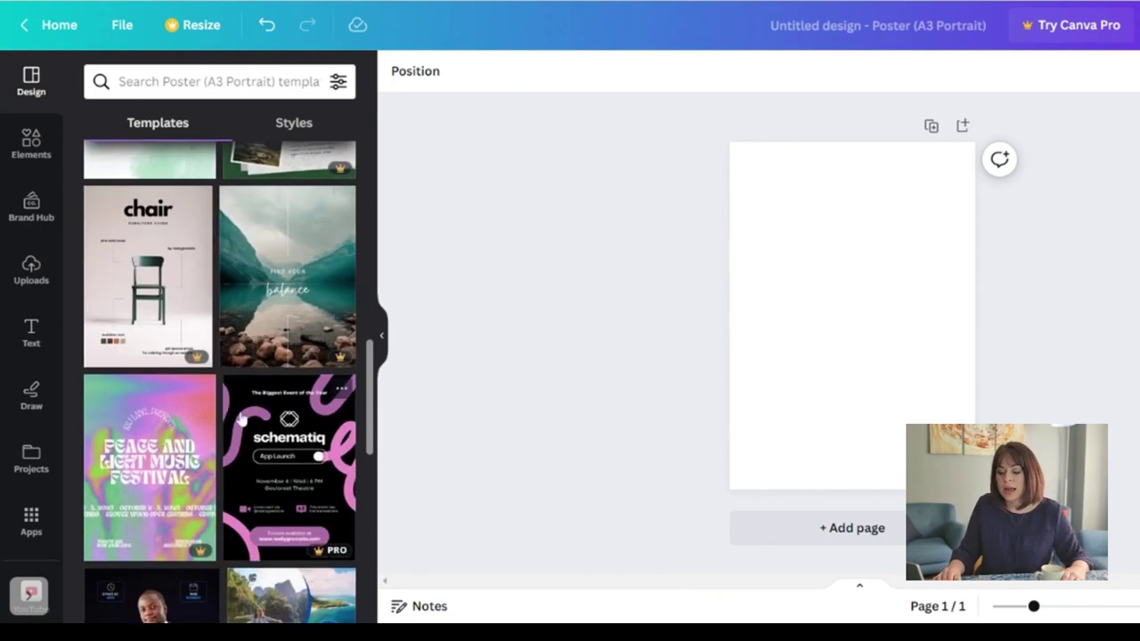
scroll(238, 426, down, 2)
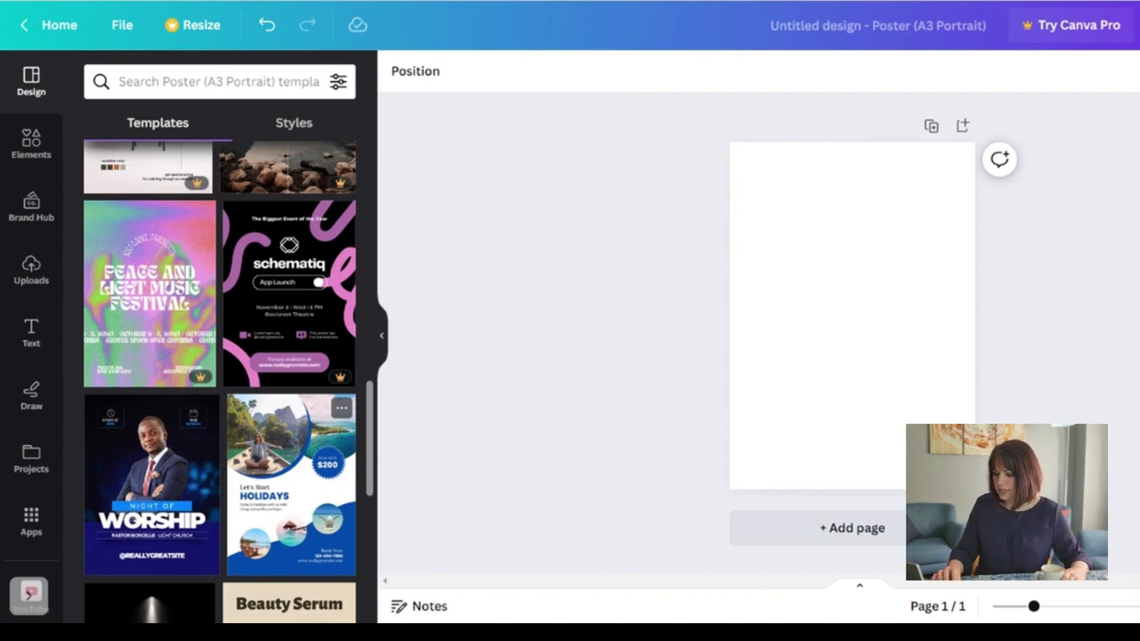
scroll(308, 318, down, 5)
click(308, 318)
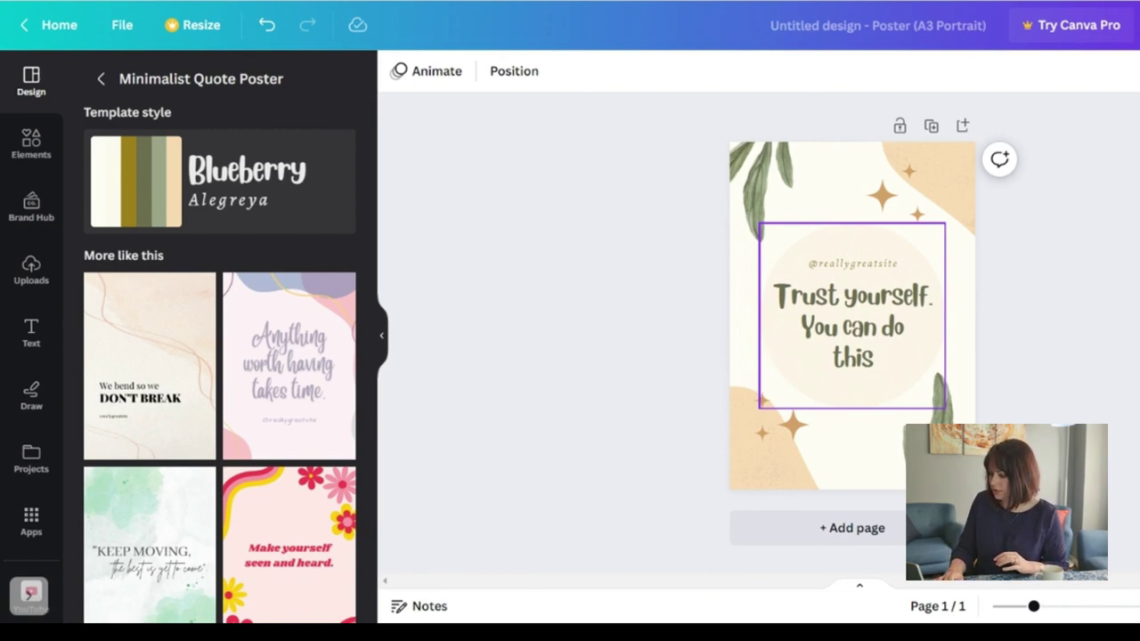
- Select the leaf graphic at the top-left corner of the quote poster
click(772, 181)
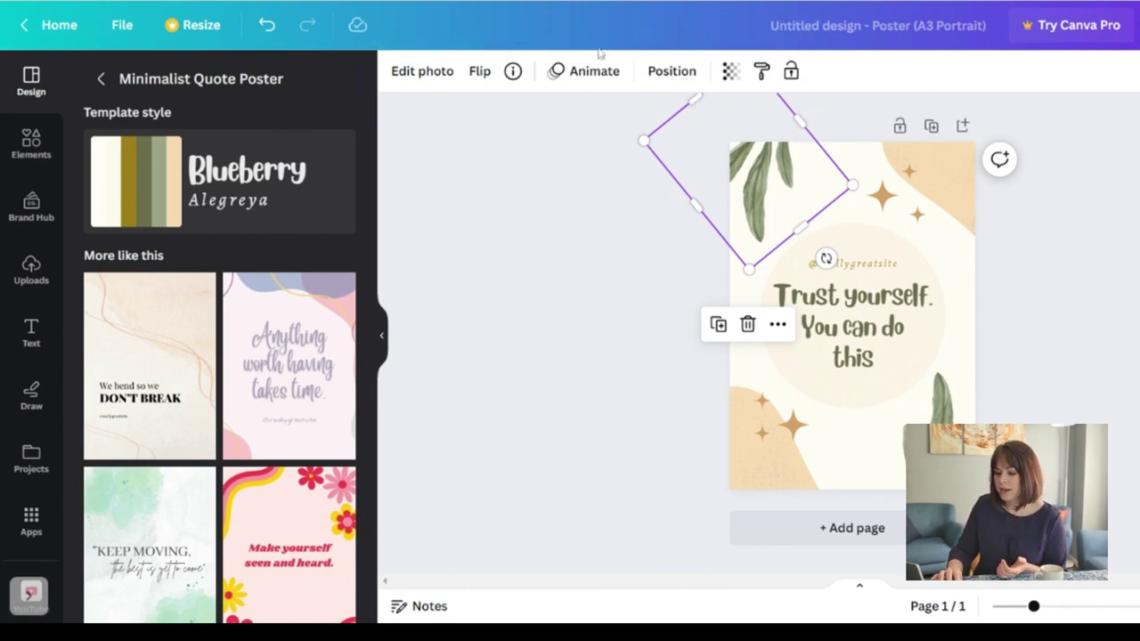
- Browse the leaf image's photo effects and filters without applying any
click(412, 71)
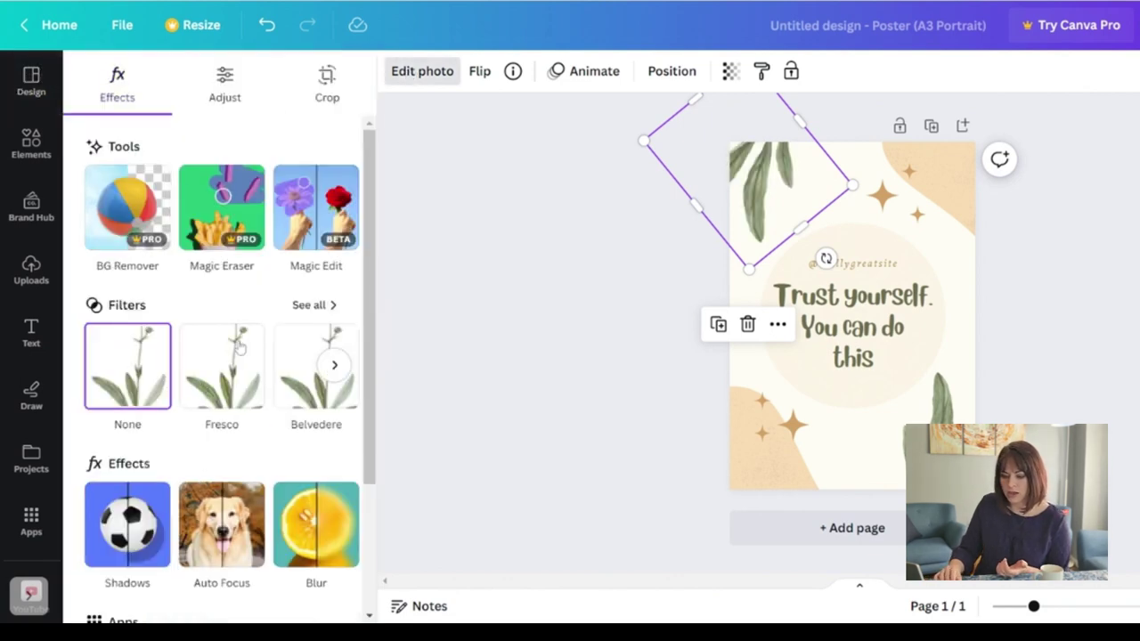
scroll(238, 348, down, 3)
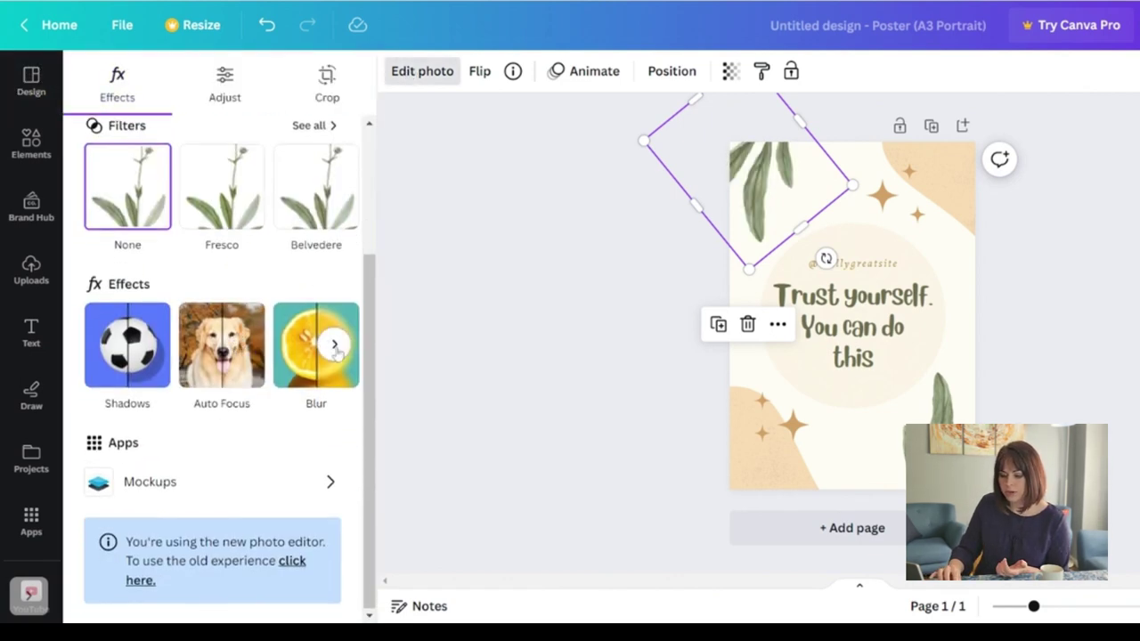
click(335, 345)
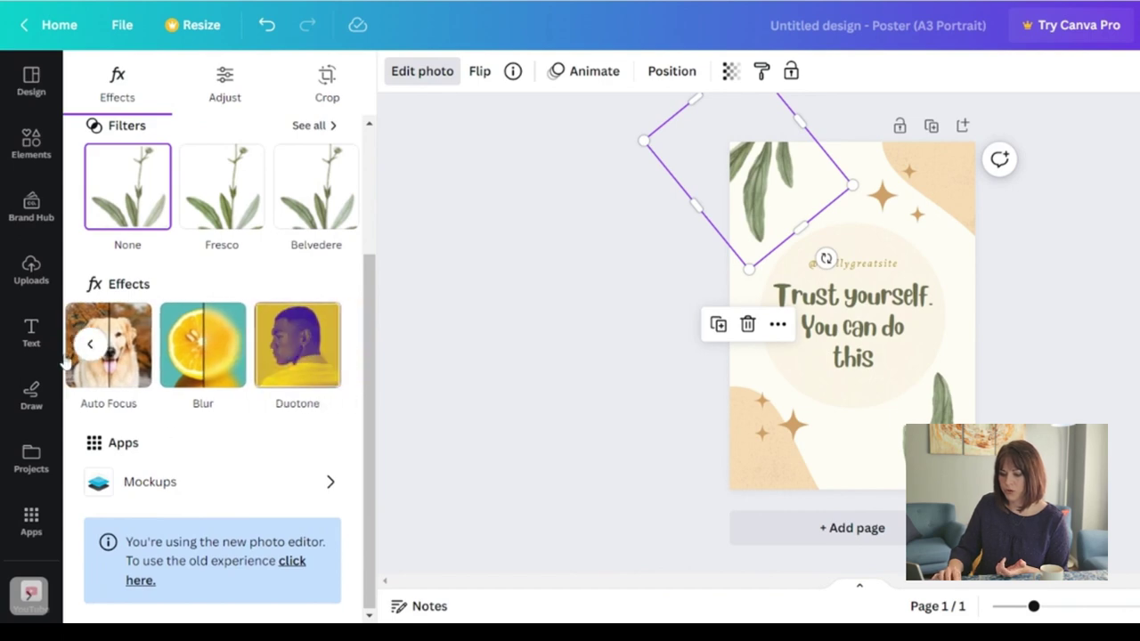
click(92, 345)
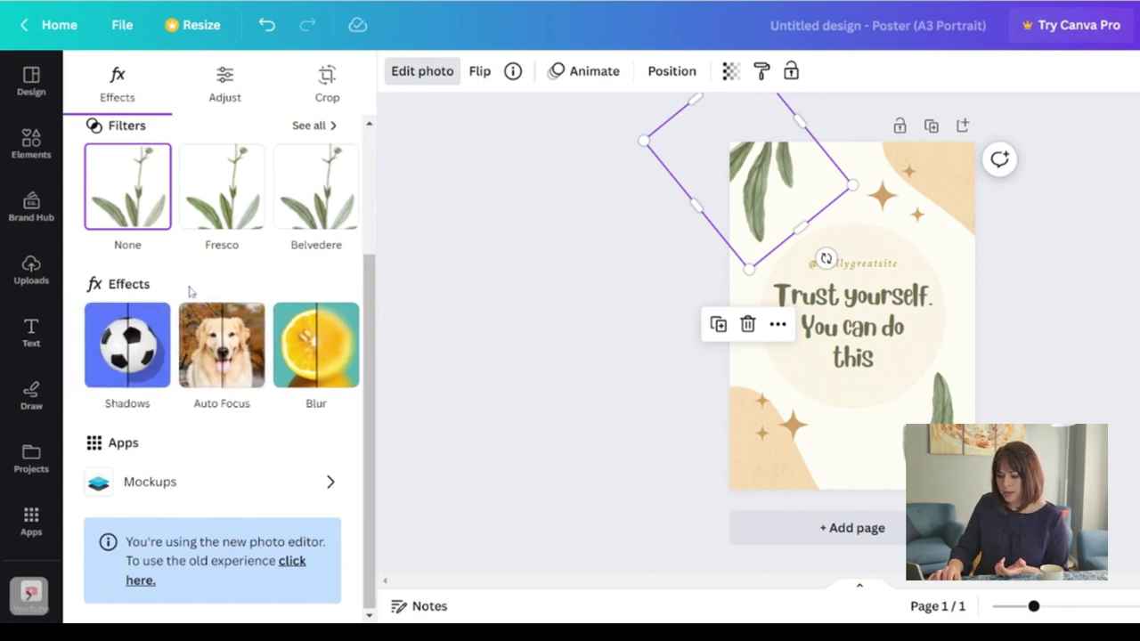
scroll(190, 292, up, 3)
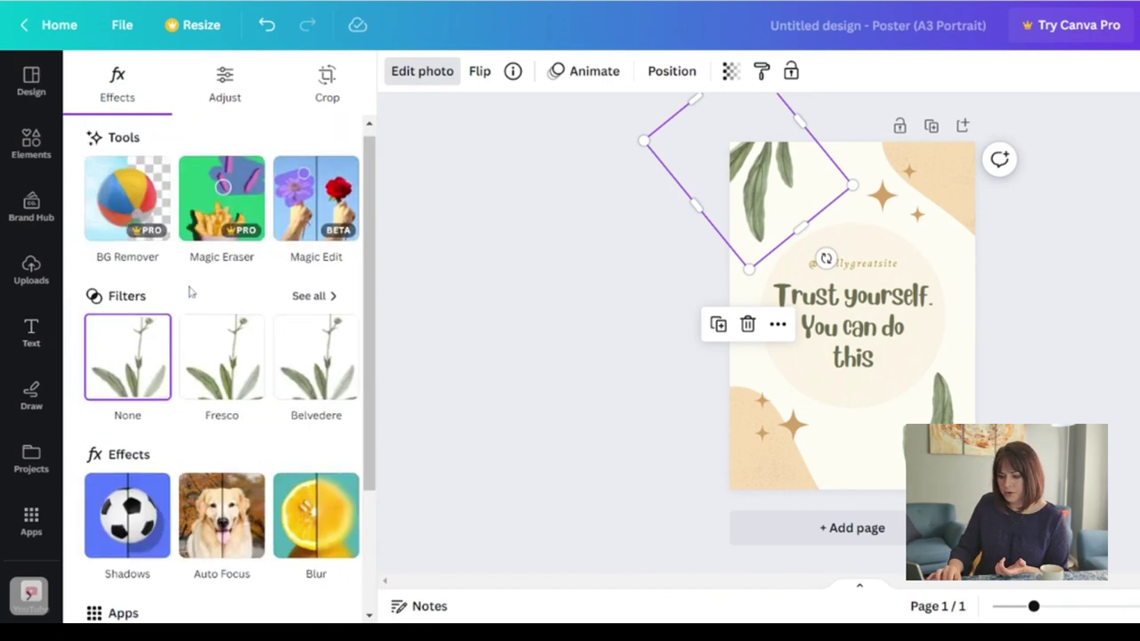
click(334, 356)
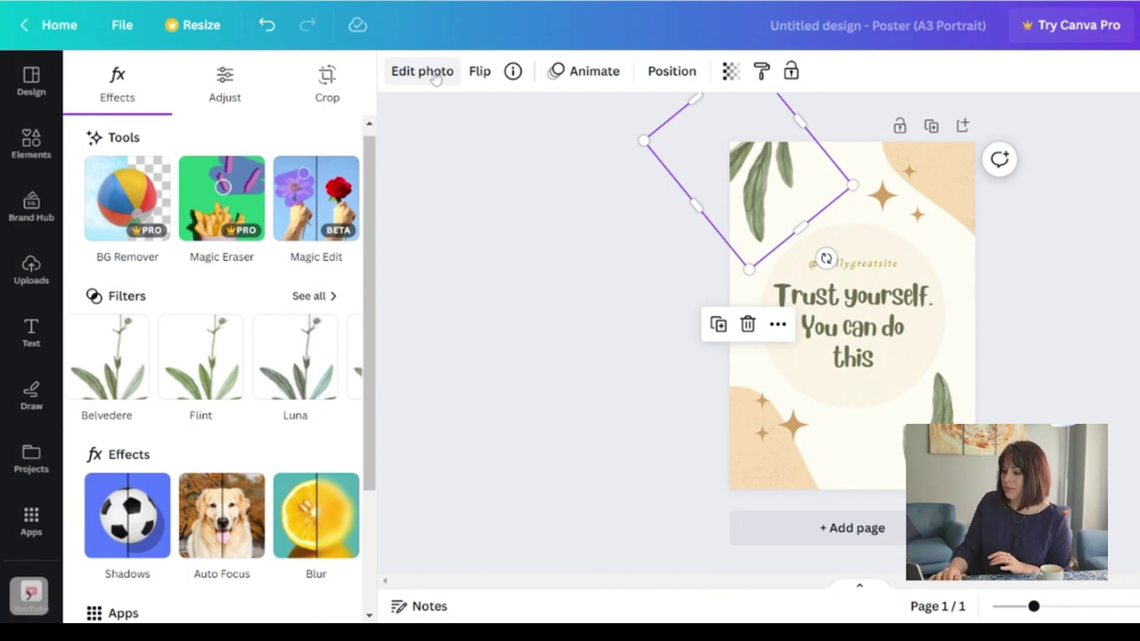
- Flip the leaf horizontally and back again, then show its animation options
click(481, 74)
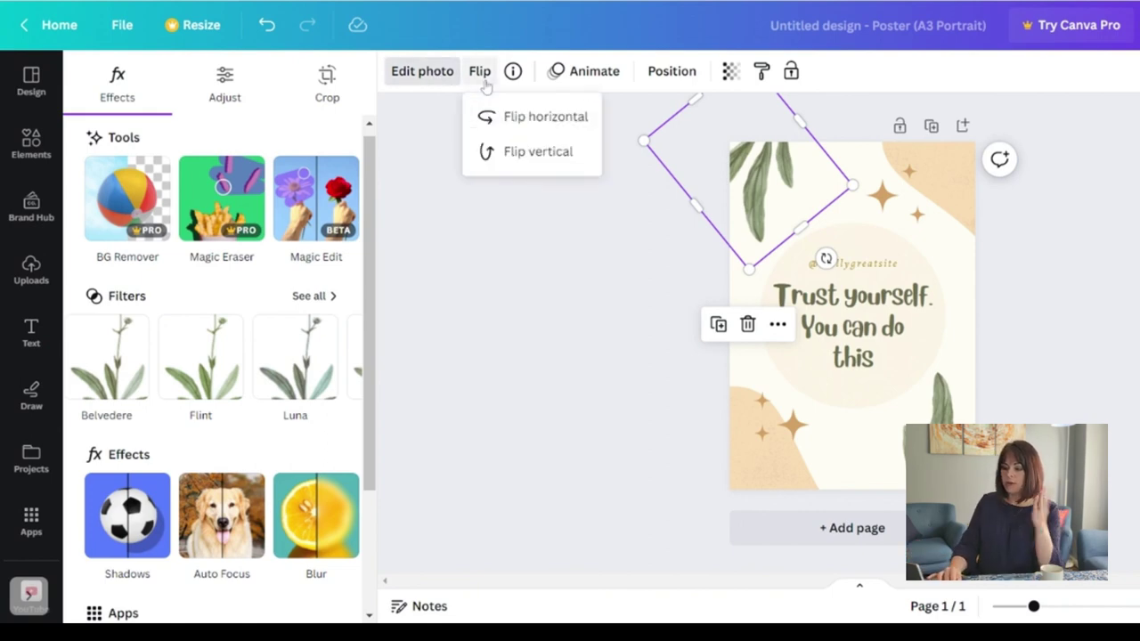
click(509, 117)
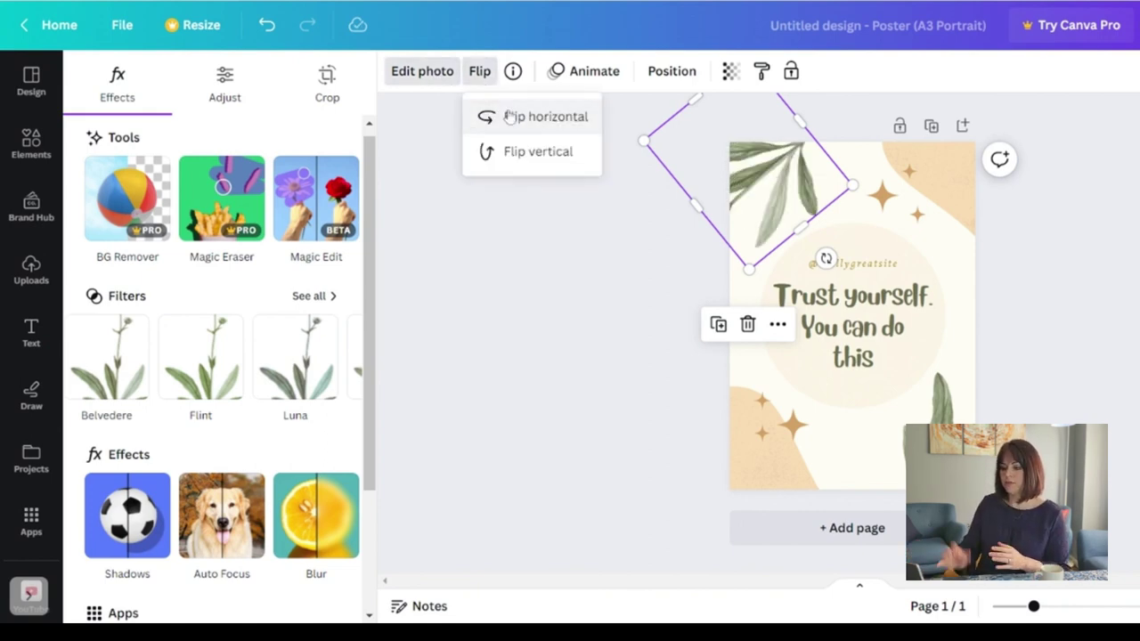
click(508, 116)
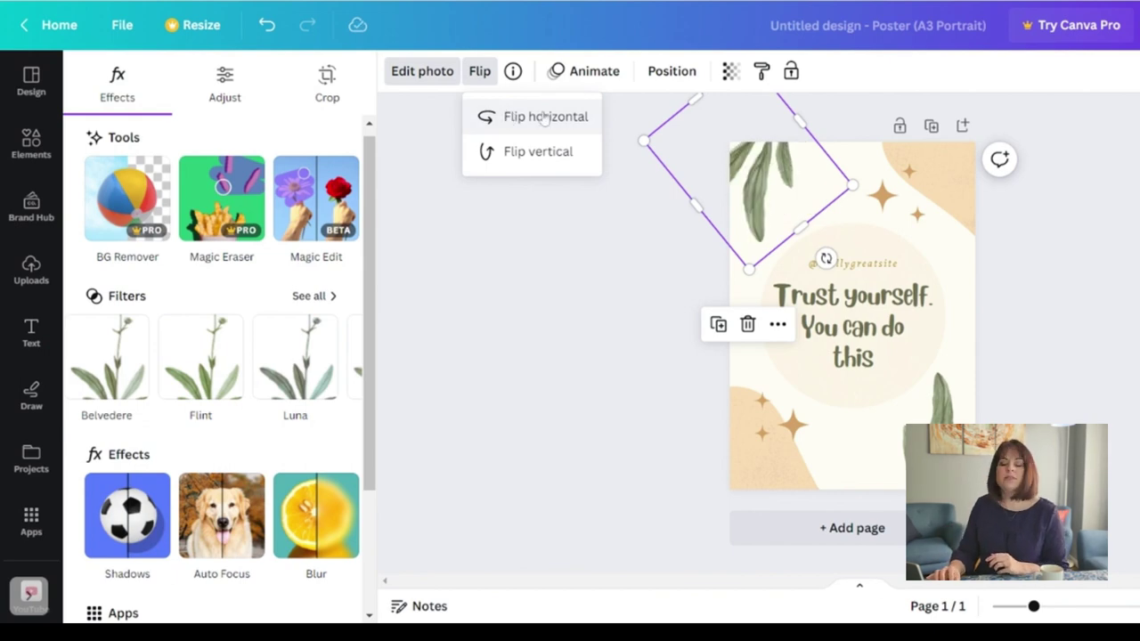
click(610, 79)
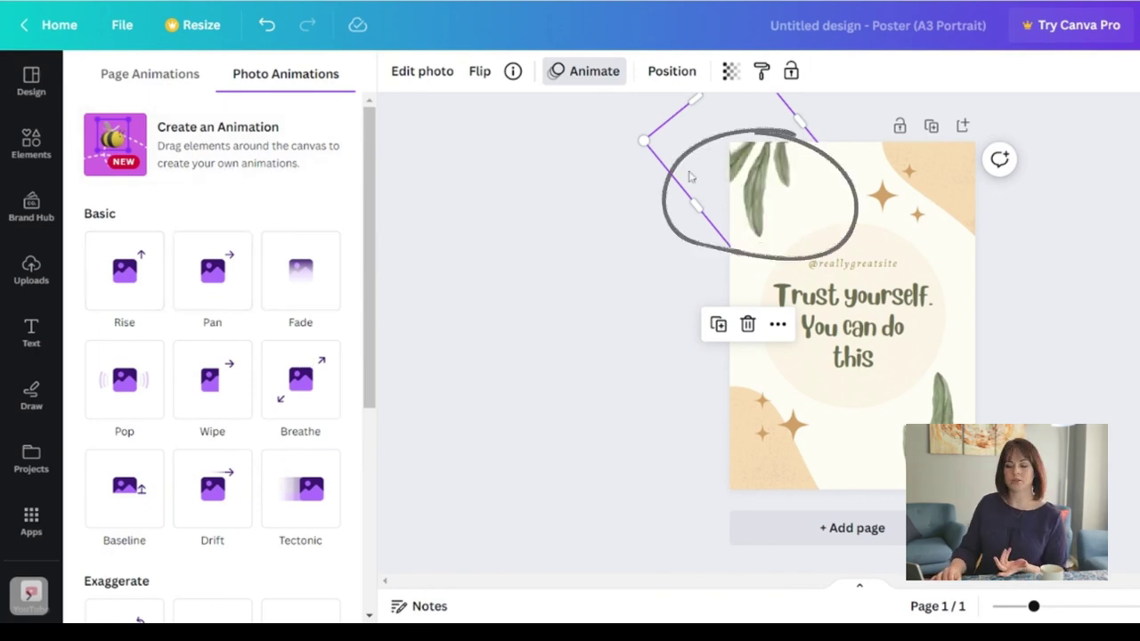
- In Position, send the tan star to the back, then bring it in front of the quote text
click(679, 76)
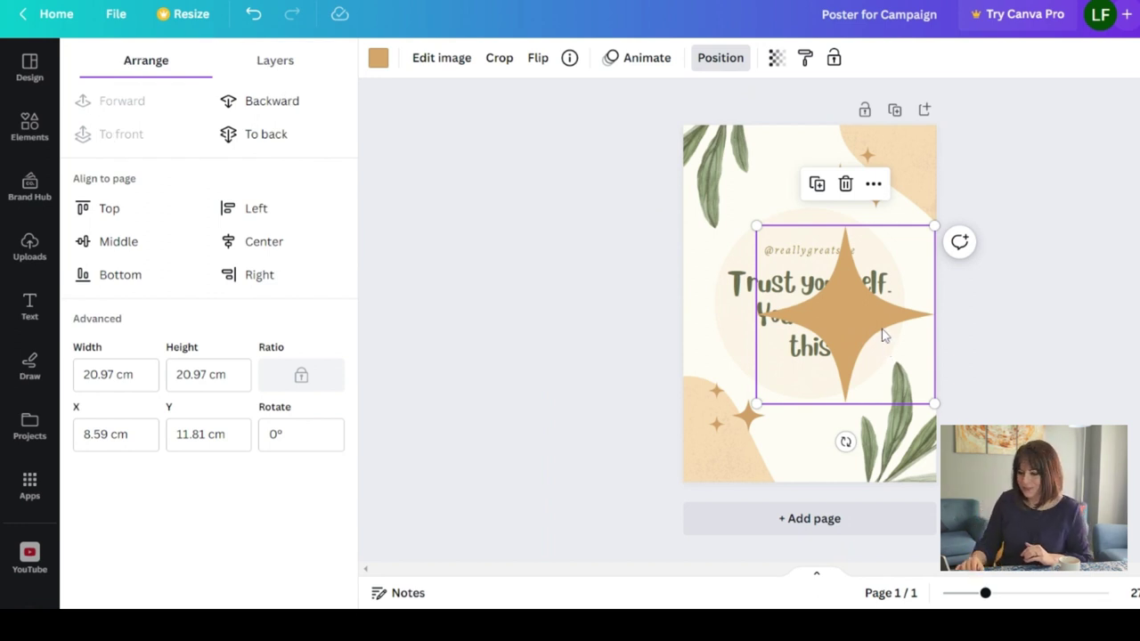
click(279, 148)
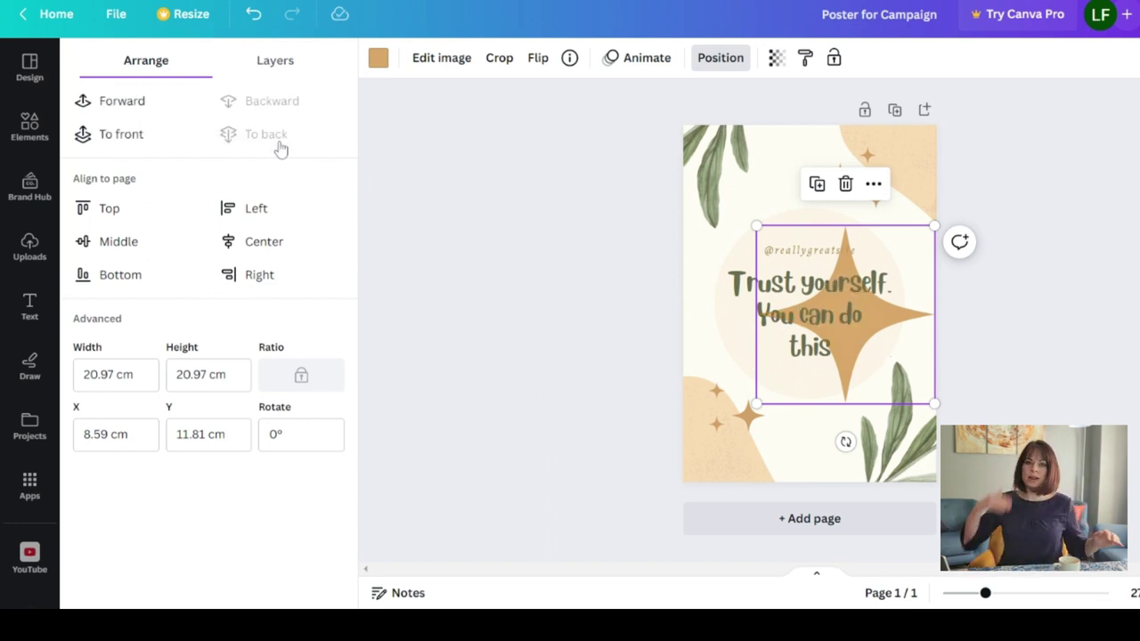
click(104, 141)
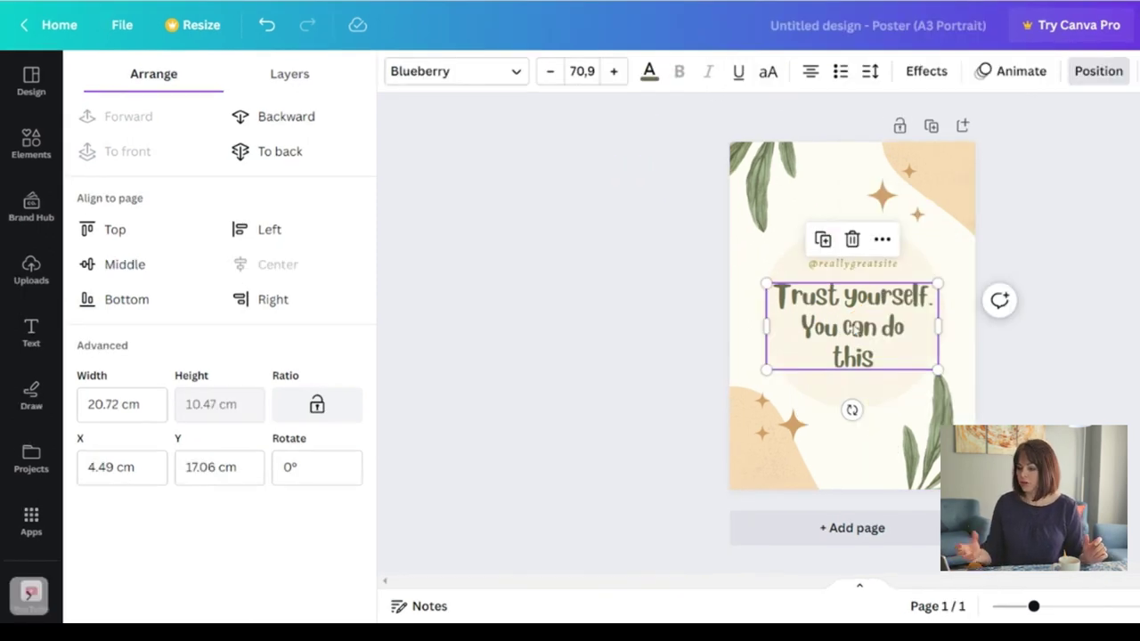
- Set the quote in ITC Benguiat after trying Horizon and ITC Bauhaus
click(512, 72)
scroll(223, 425, down, 10)
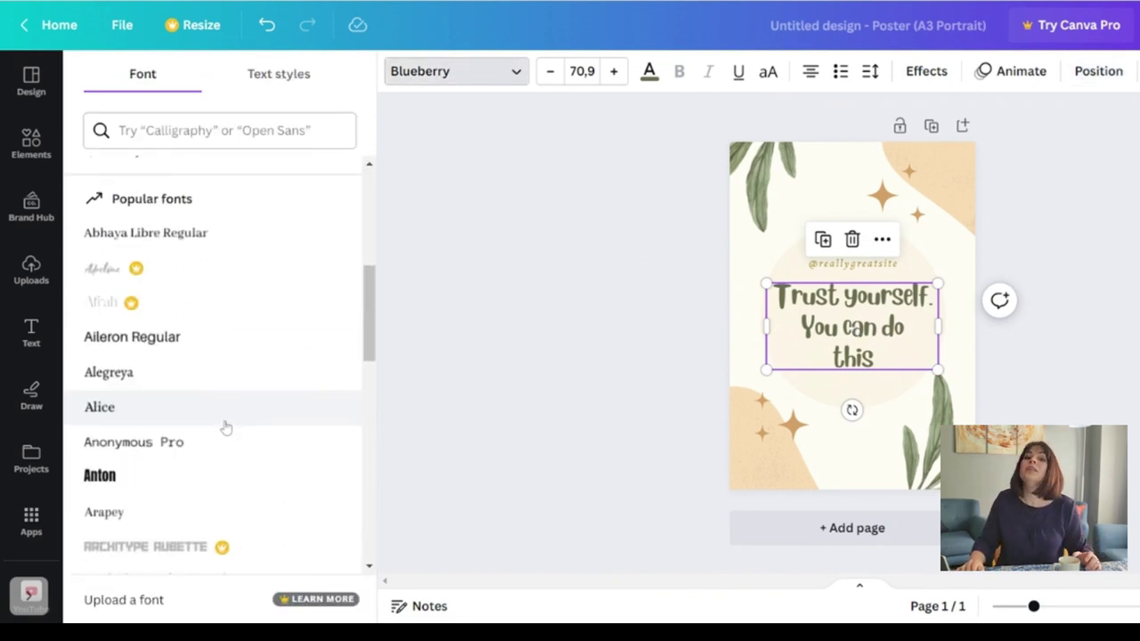
scroll(227, 428, down, 8)
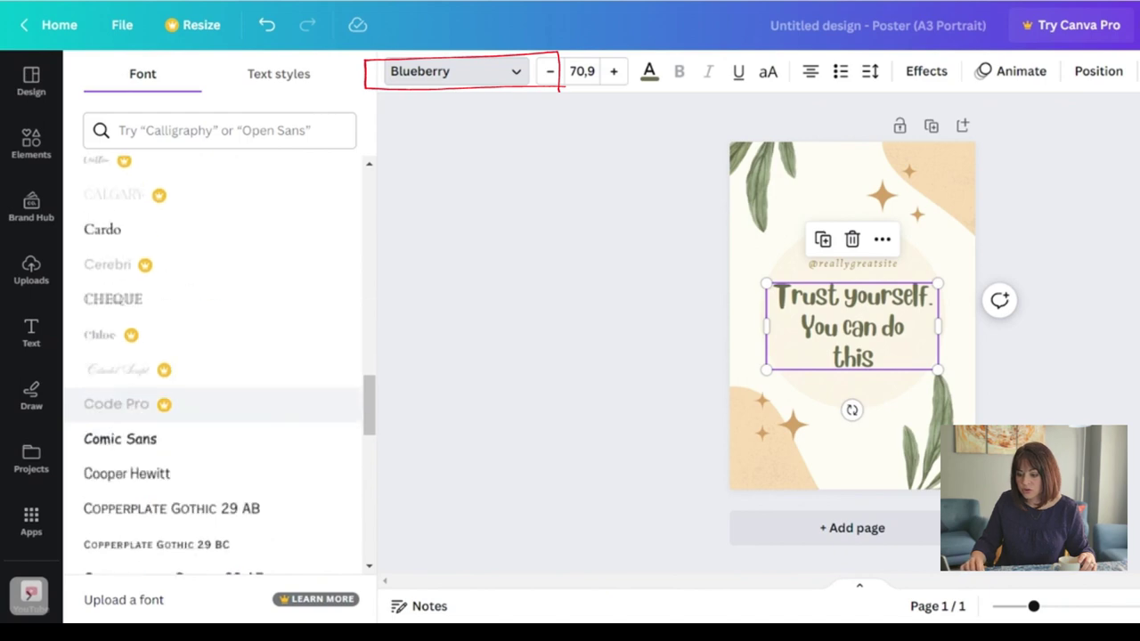
scroll(148, 410, down, 3)
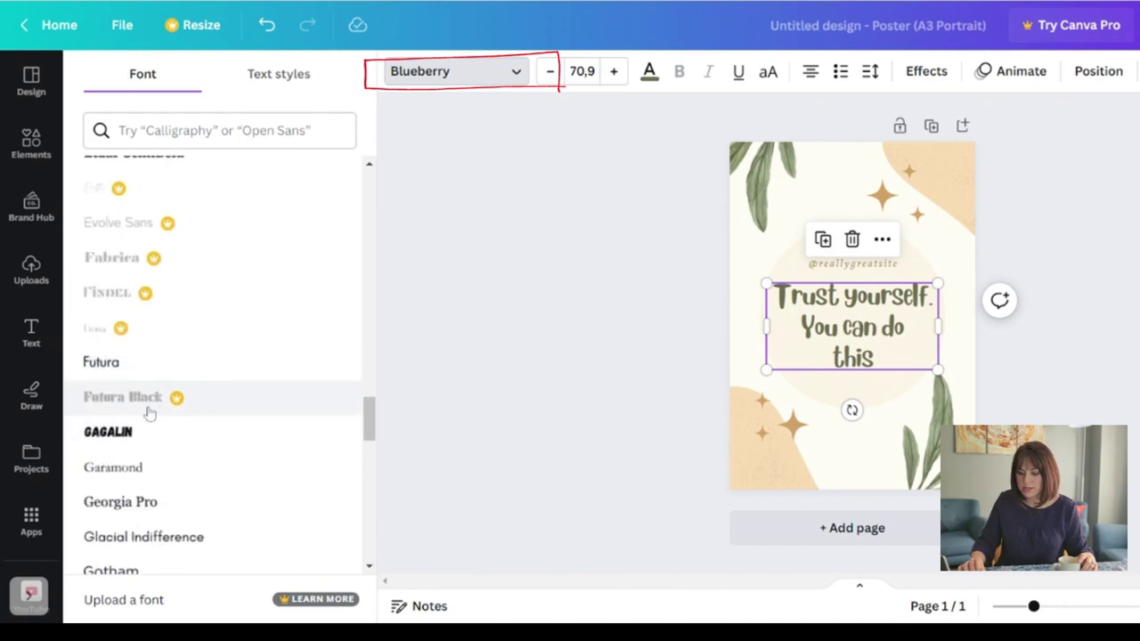
scroll(225, 323, down, 5)
click(204, 266)
click(153, 486)
click(198, 515)
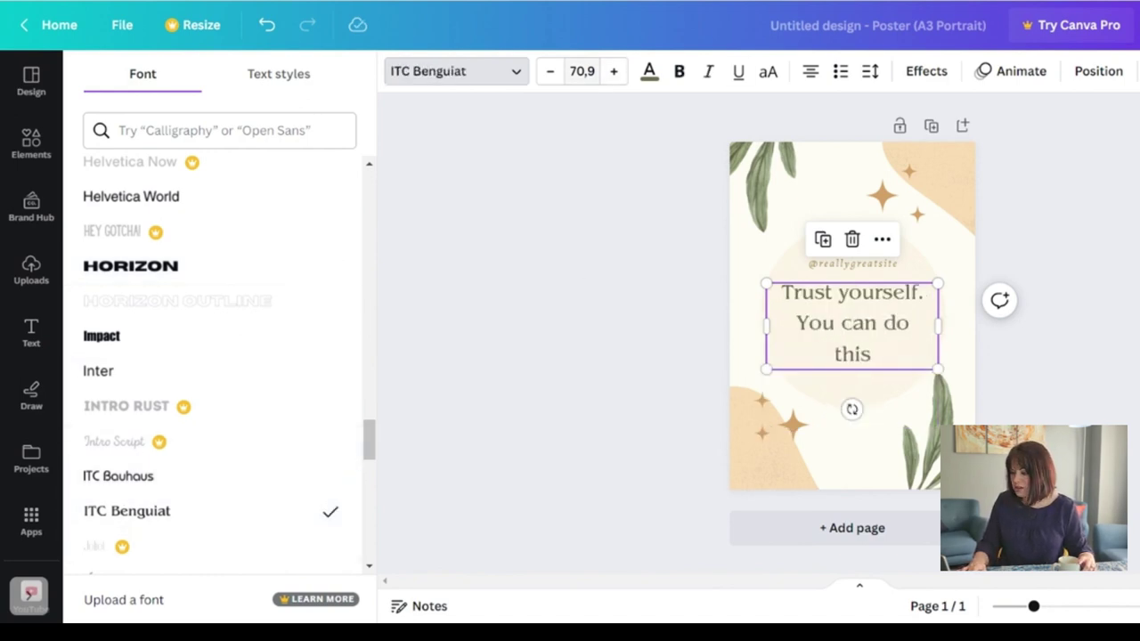
- Enlarge the quote, raising its first two lines to size 81,9
click(614, 72)
click(614, 71)
click(613, 71)
click(613, 71)
click(614, 71)
drag(777, 294, 921, 328)
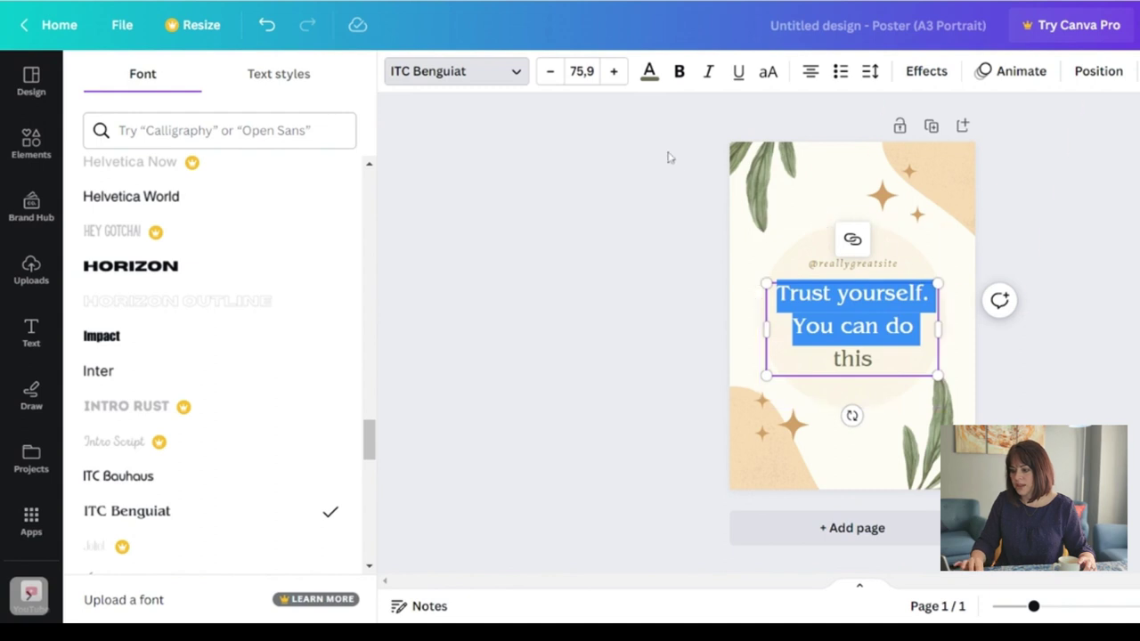
click(613, 71)
click(613, 71)
click(614, 72)
click(613, 71)
click(614, 71)
click(613, 71)
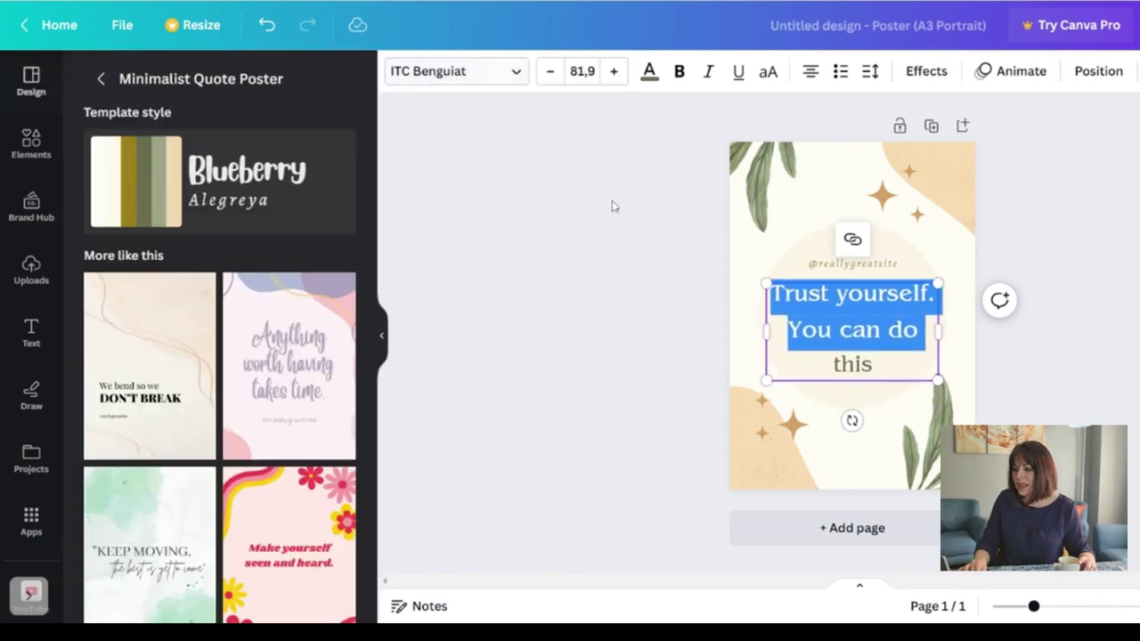
- Try black and coral red colour swatches on the quote text
click(651, 75)
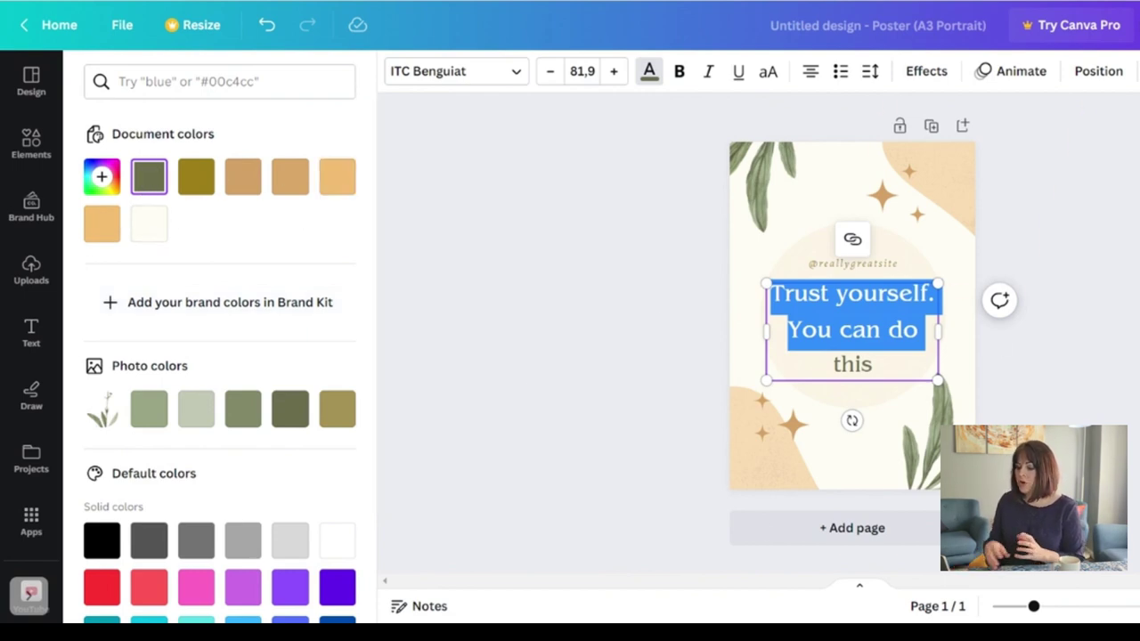
key(Escape)
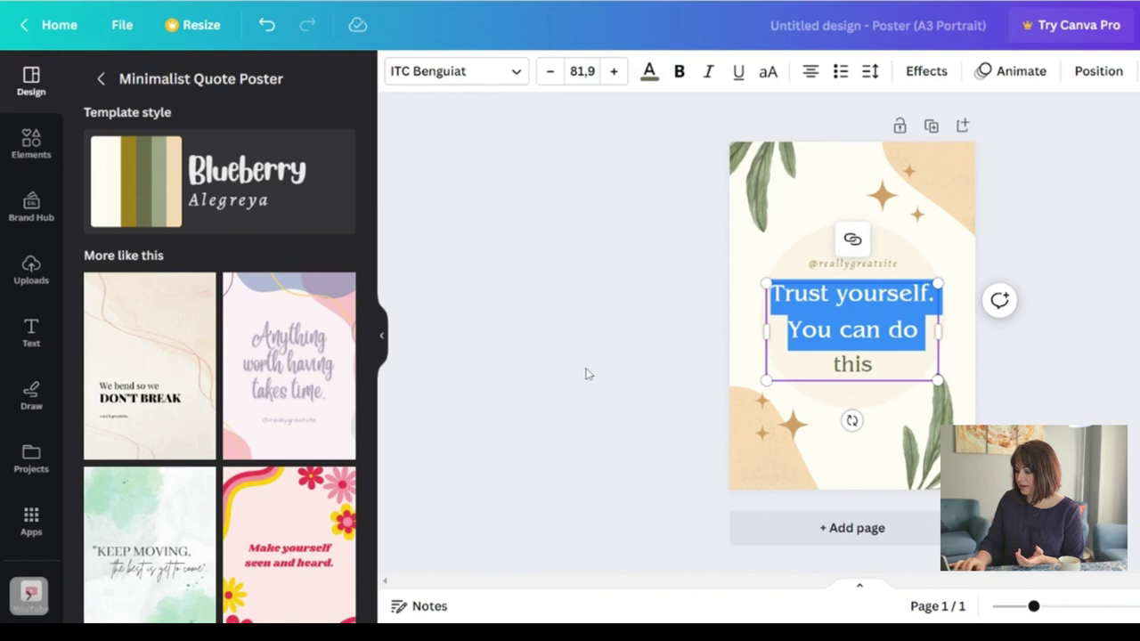
click(993, 365)
click(888, 356)
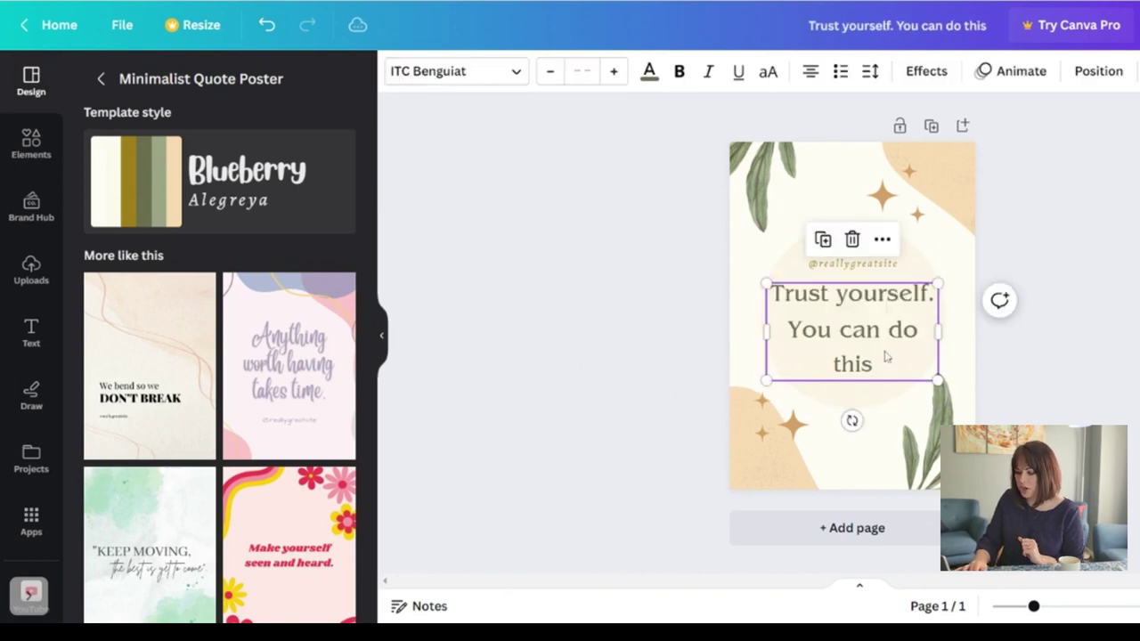
click(649, 71)
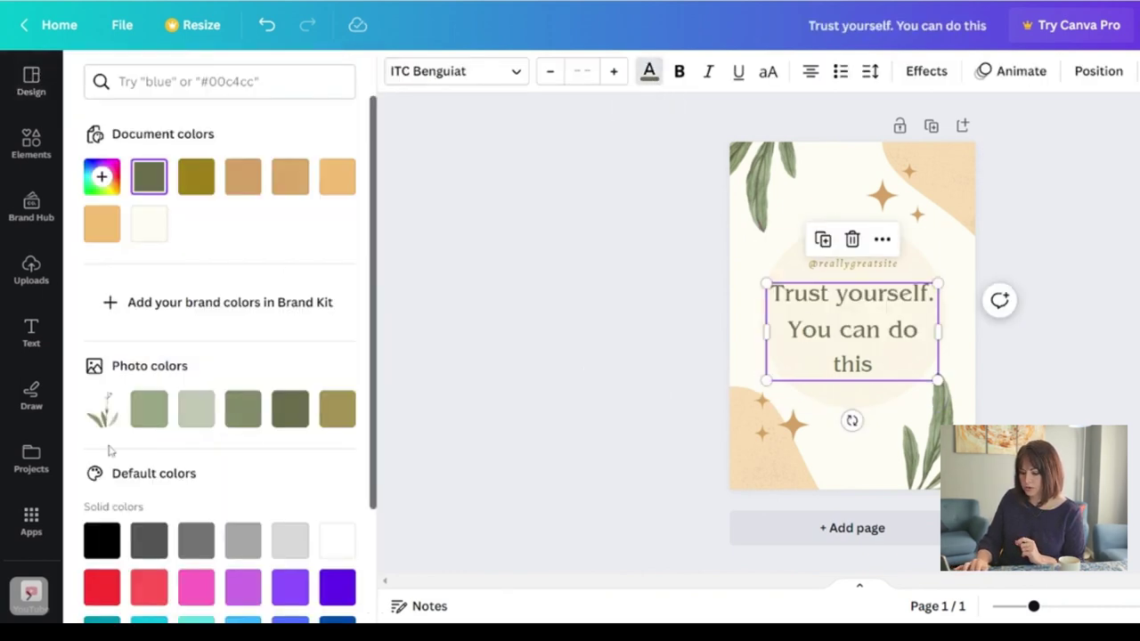
click(103, 541)
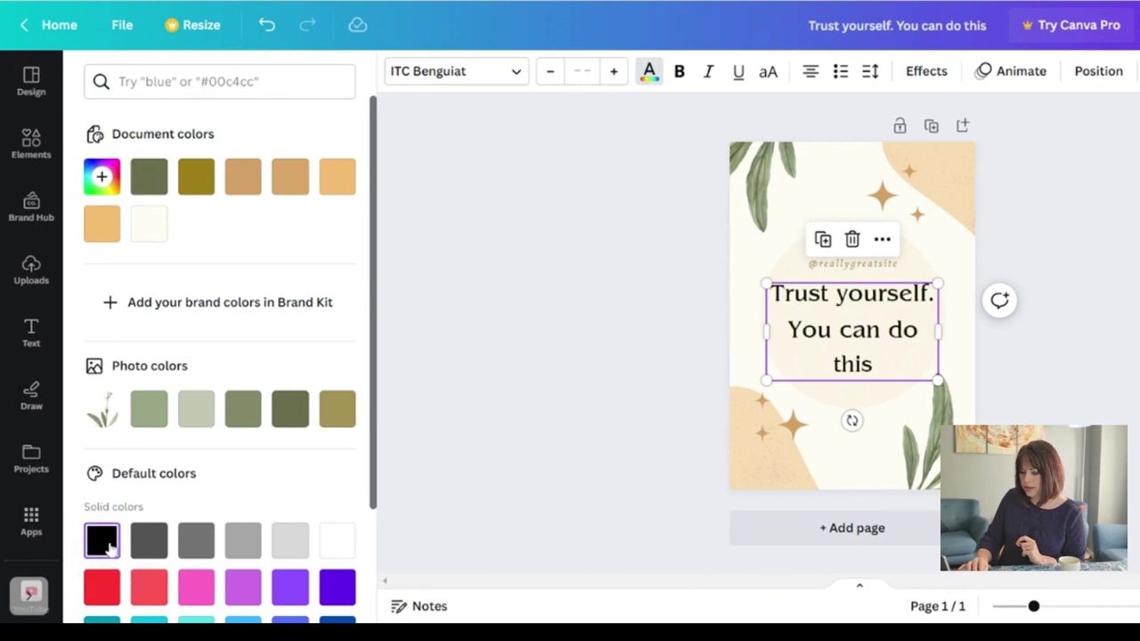
click(149, 587)
scroll(279, 508, down, 2)
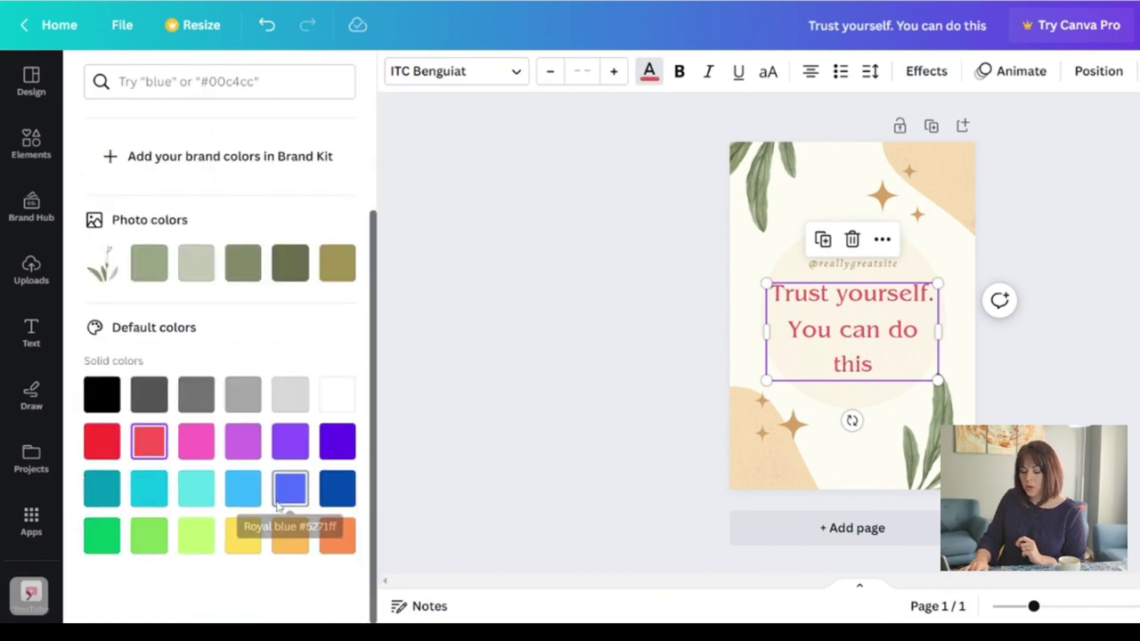
scroll(279, 506, up, 2)
- Pick a deep purple in the custom colour picker and edit the hex code to #554372
click(101, 177)
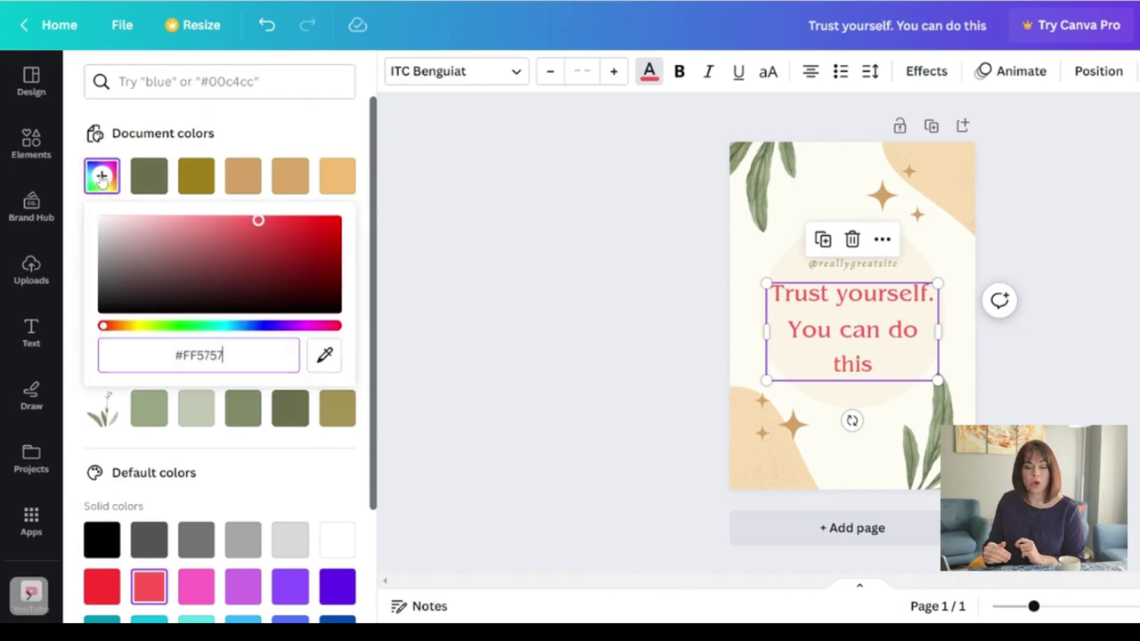
click(187, 326)
click(274, 326)
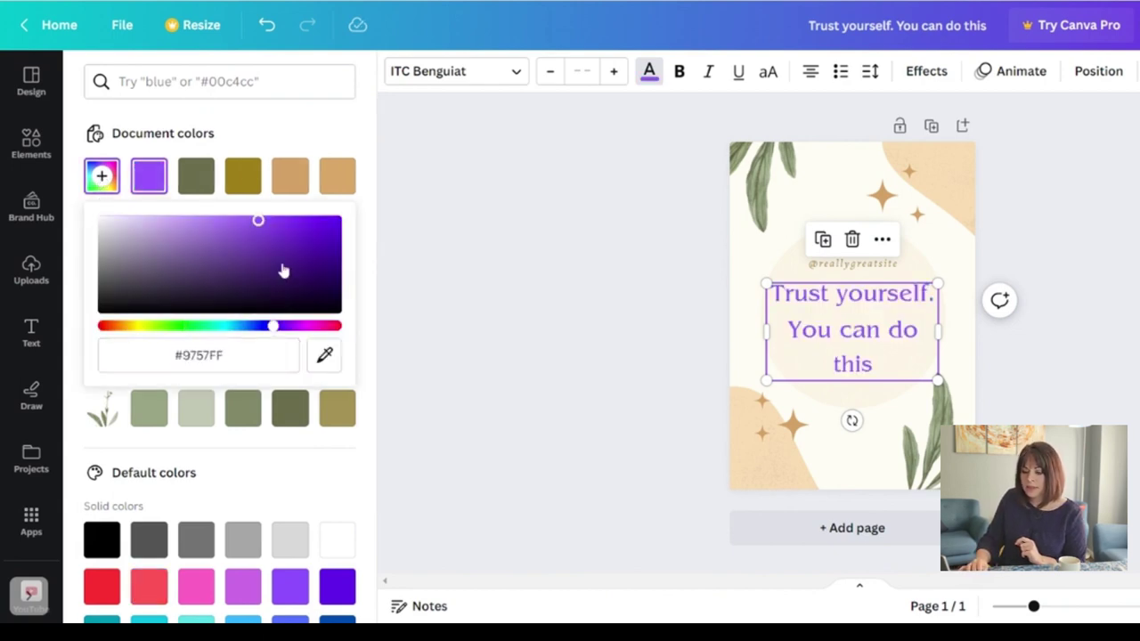
drag(171, 243, 162, 238)
click(198, 270)
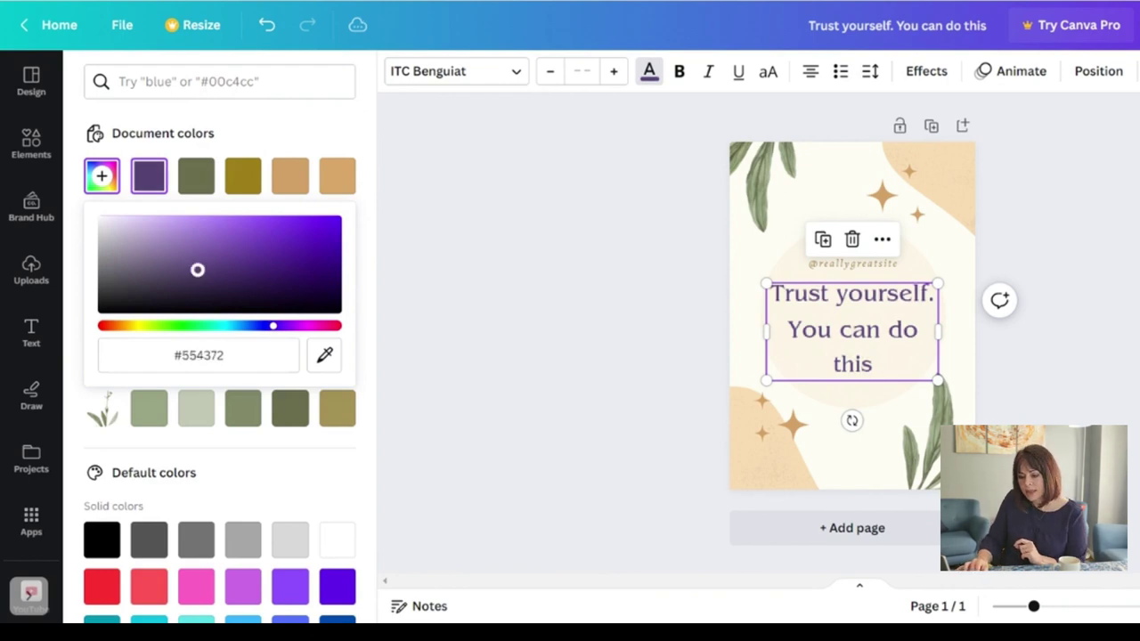
click(223, 356)
click(223, 355)
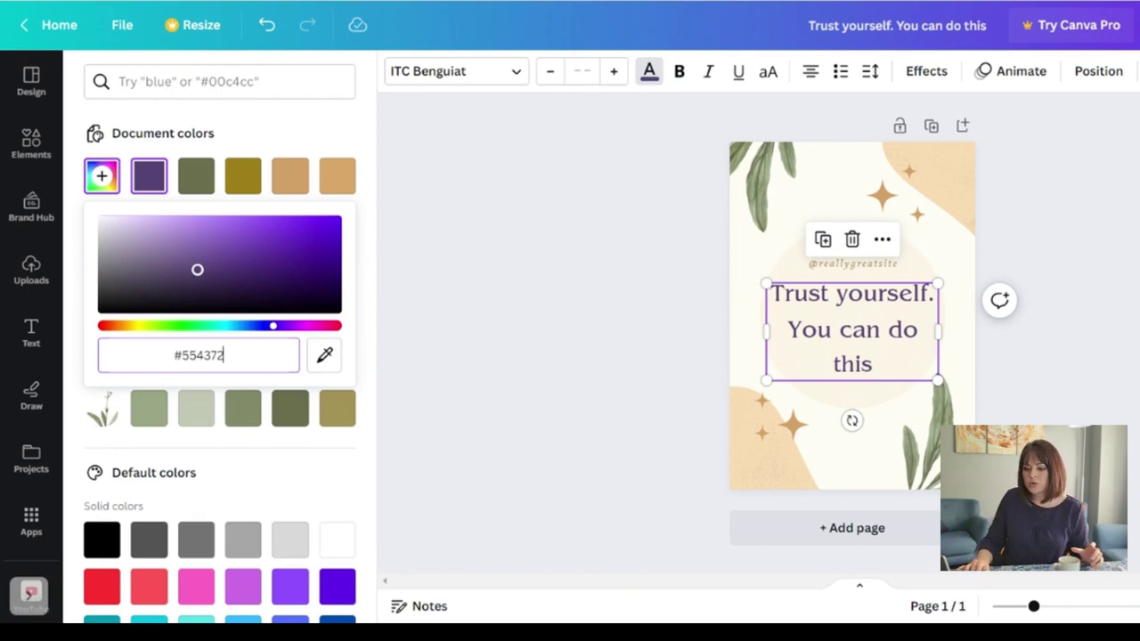
- Check the small top star's colour #D3A166 and leave its transparency at 100
key(Escape)
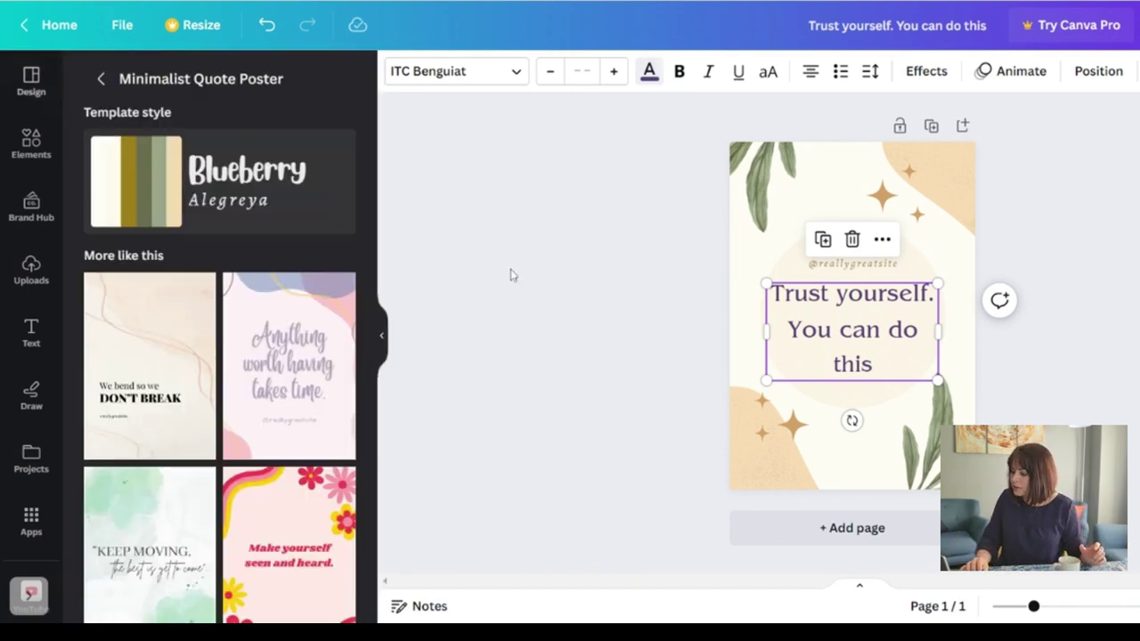
click(886, 199)
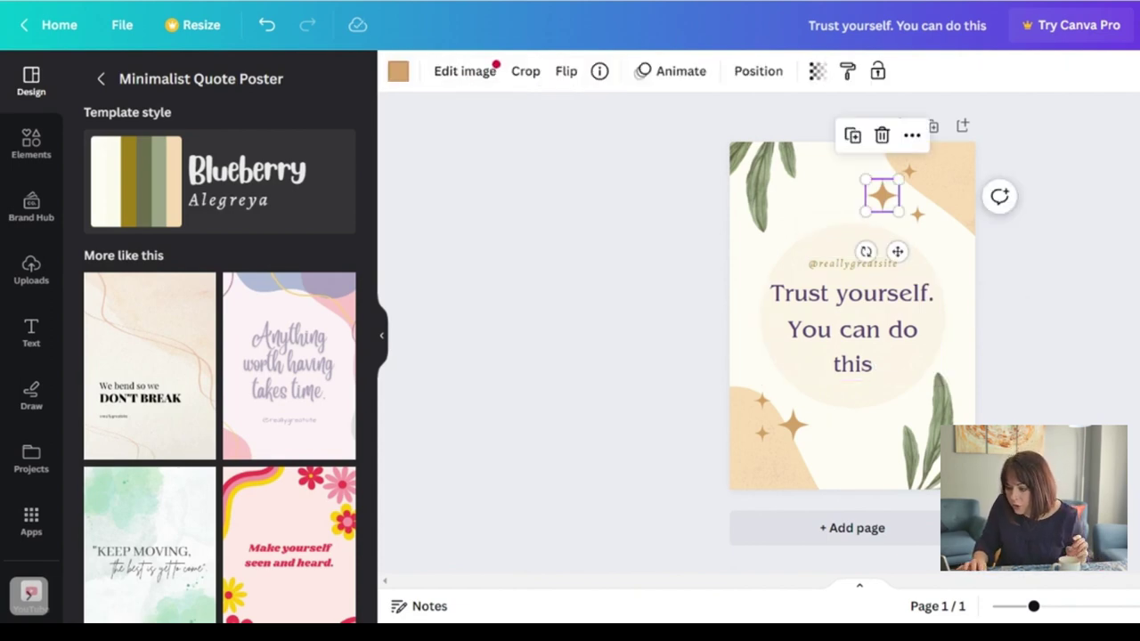
click(399, 72)
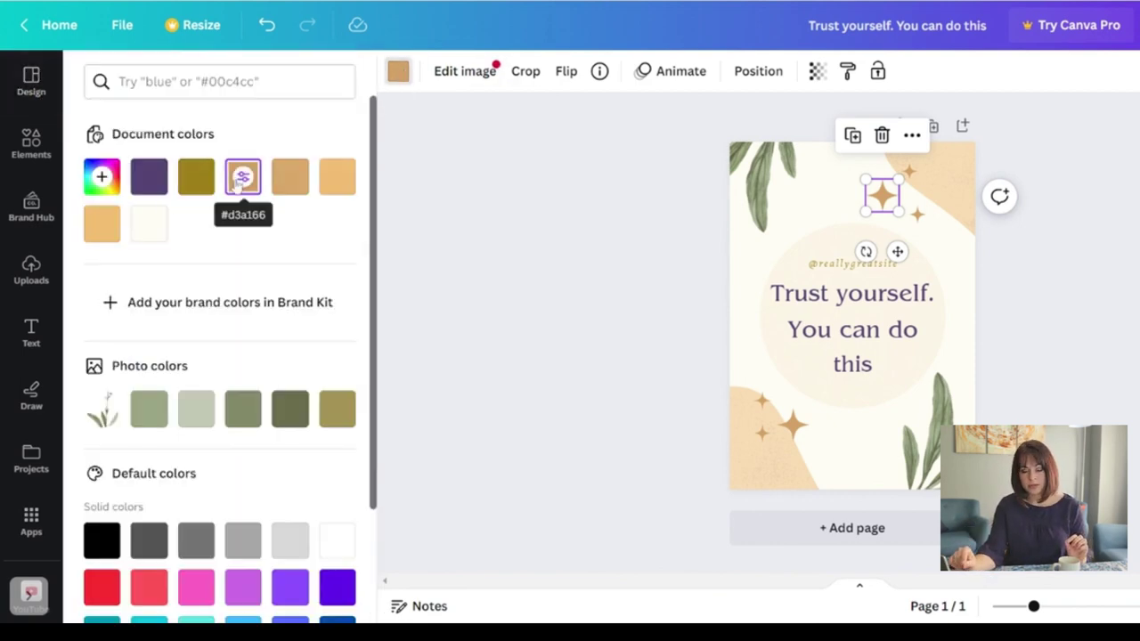
click(101, 177)
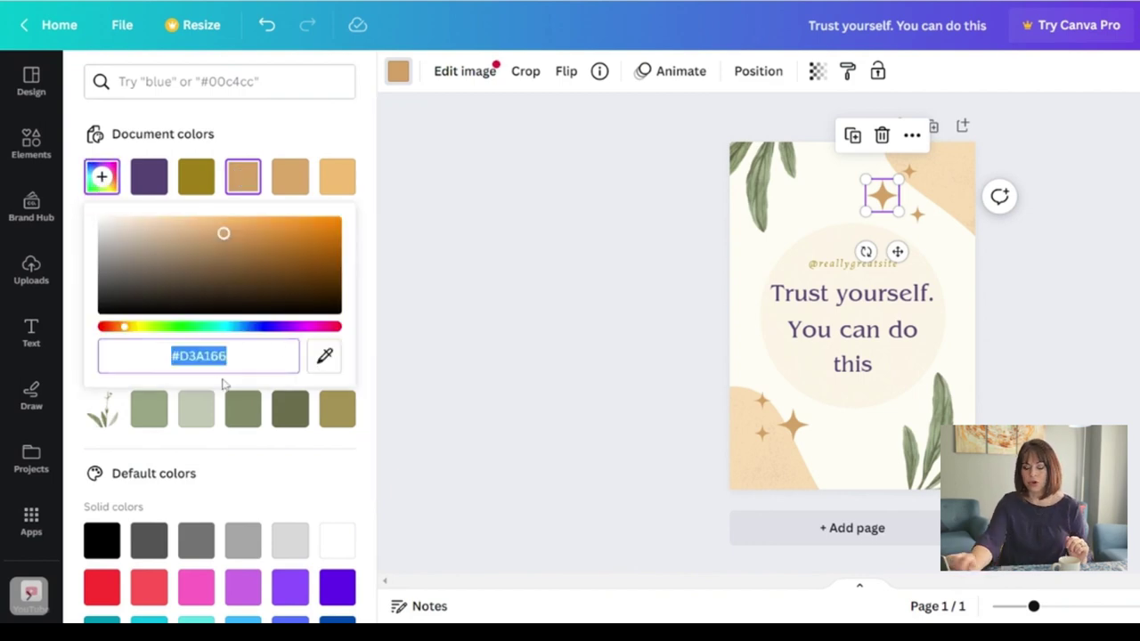
key(Escape)
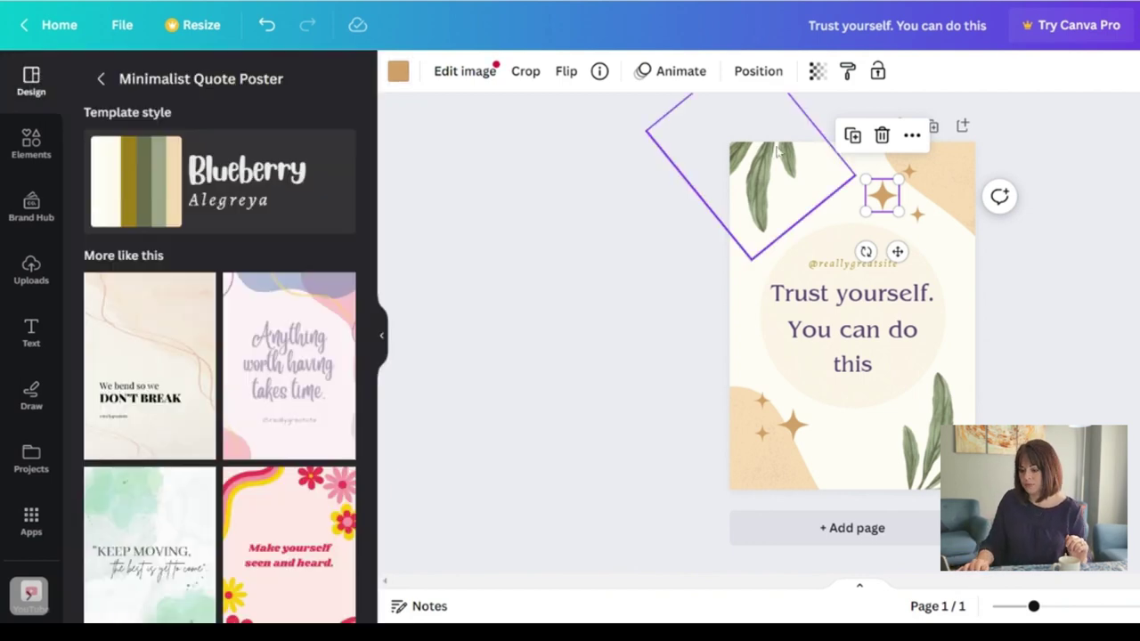
click(821, 74)
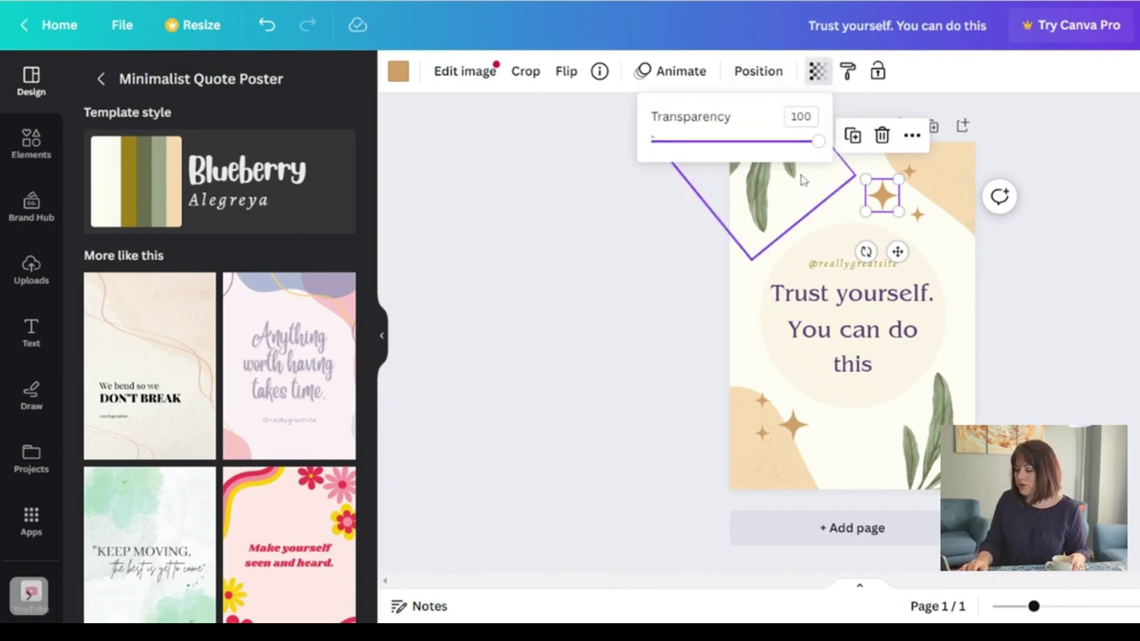
mouse_move(817, 145)
mouse_down()
mouse_move(670, 141)
mouse_move(818, 141)
mouse_up()
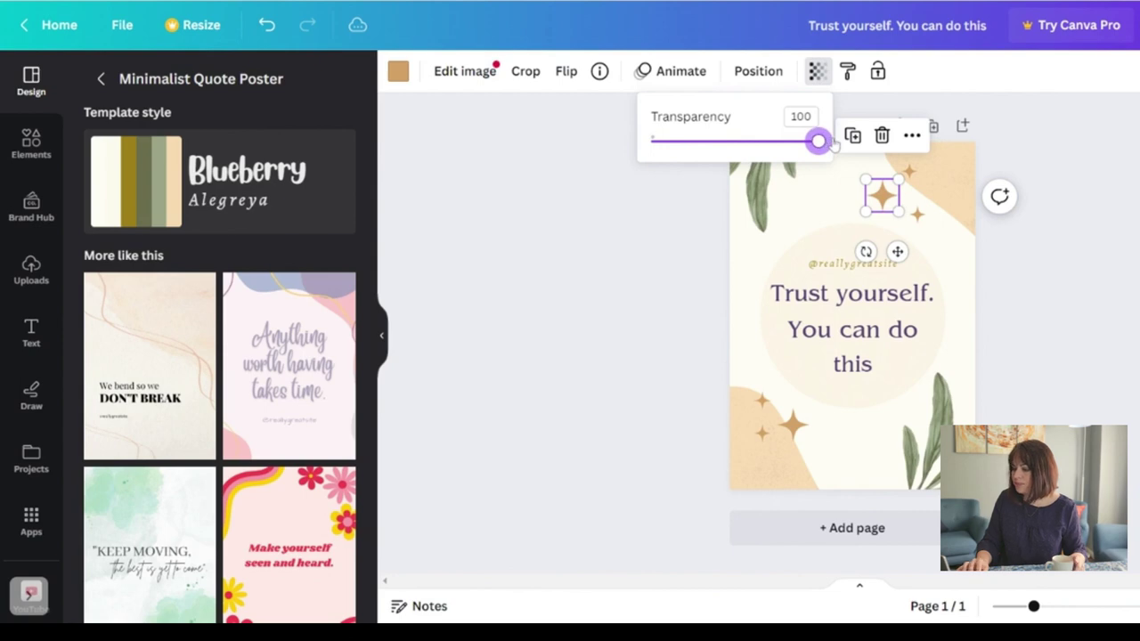
- Copy the top star's style and paste it onto the quote text
click(851, 79)
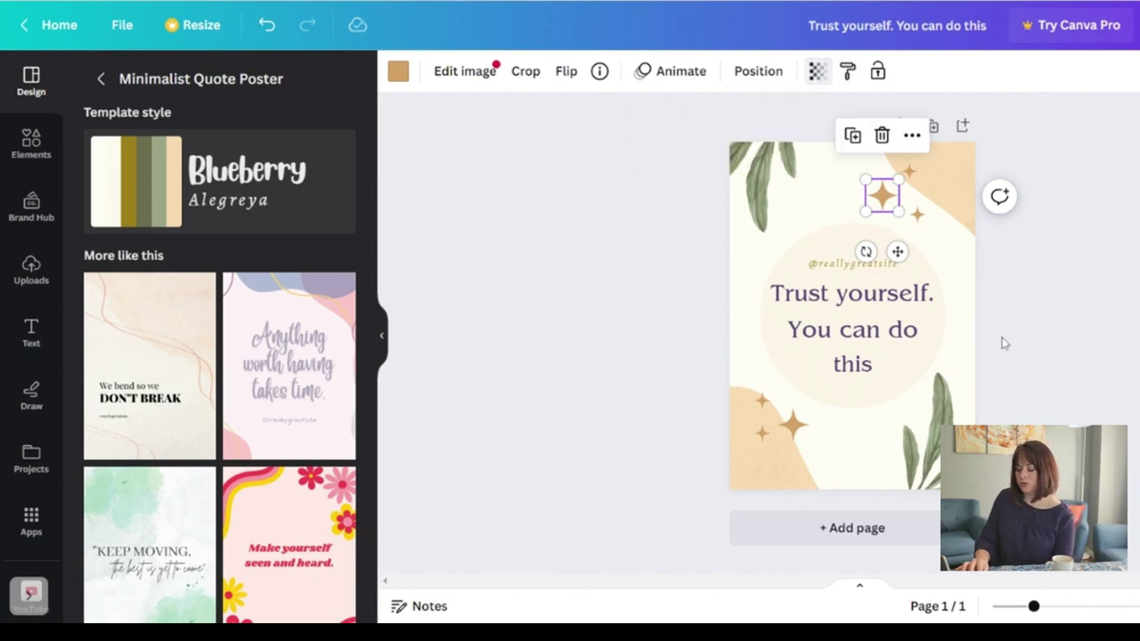
click(851, 79)
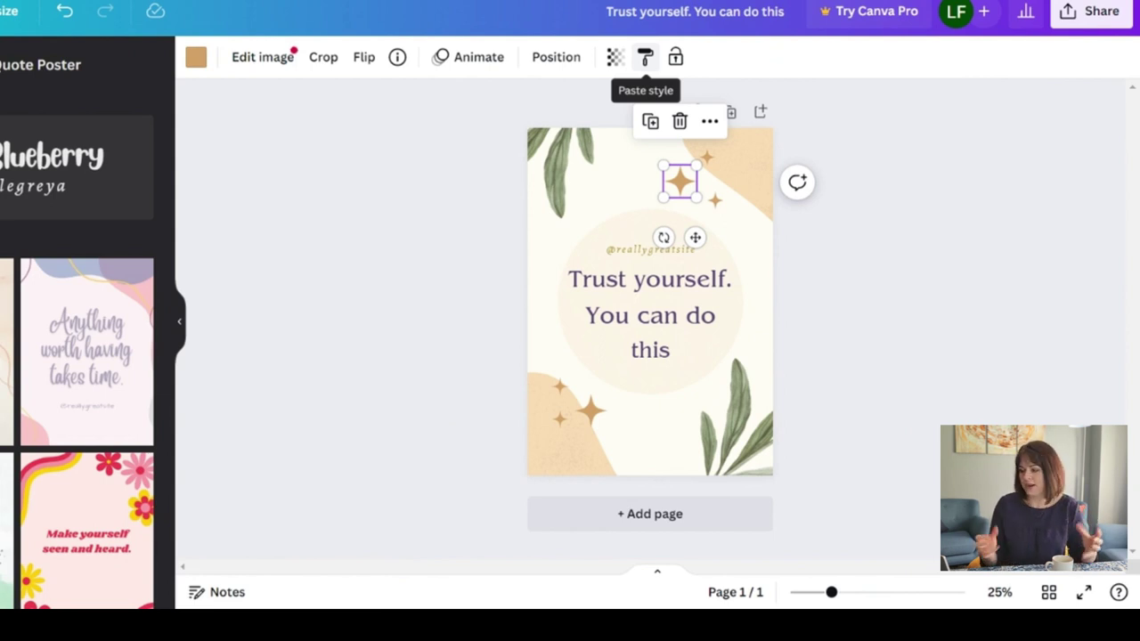
click(645, 57)
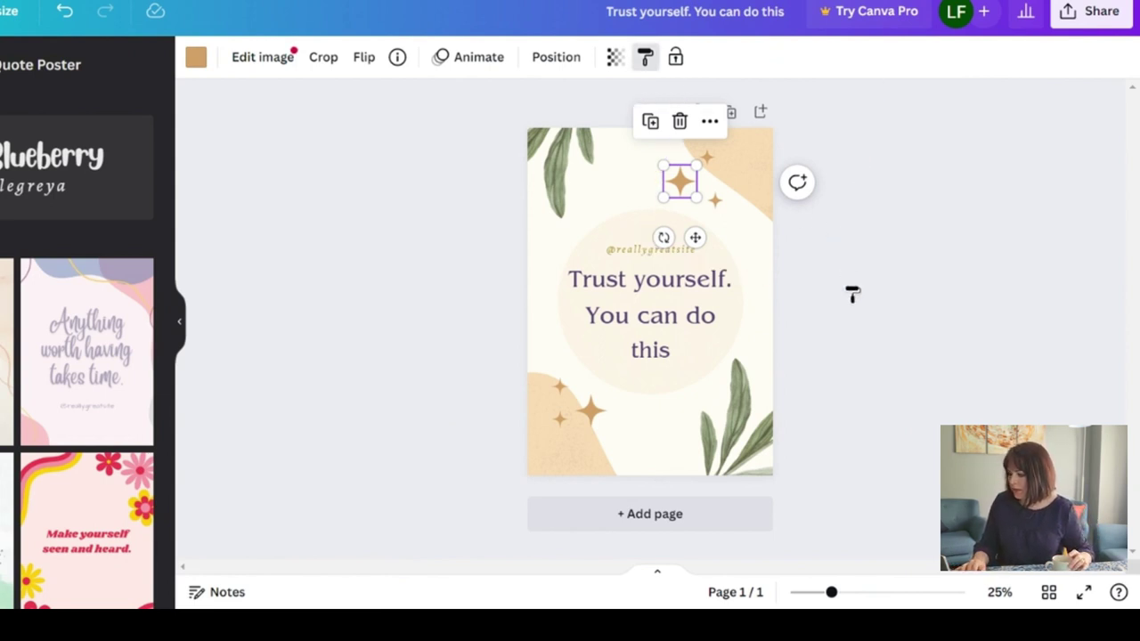
click(651, 323)
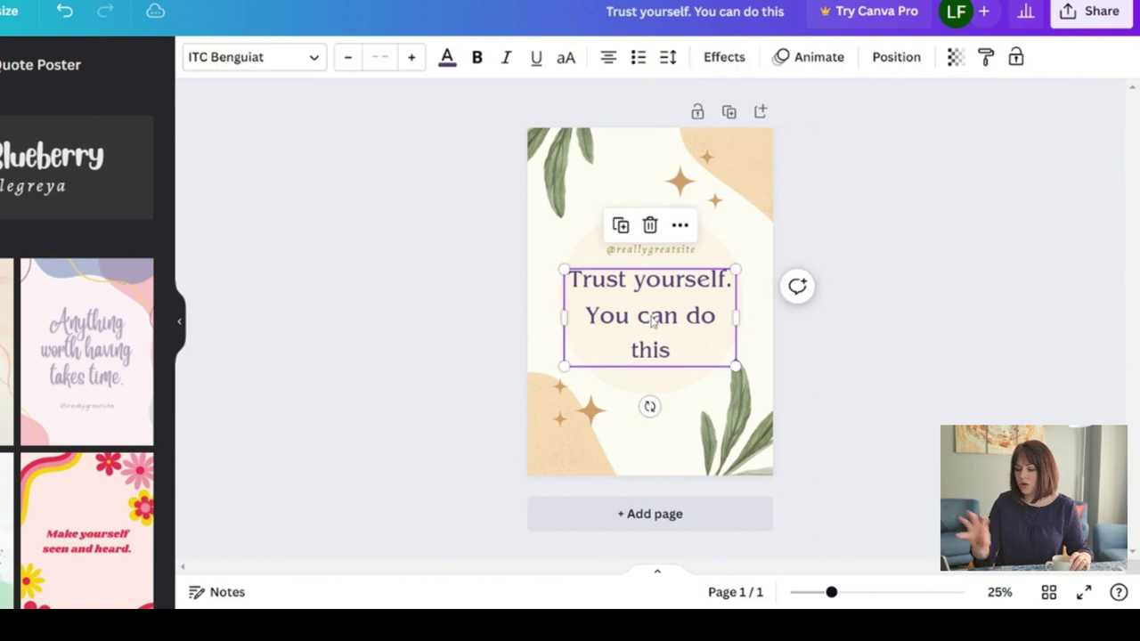
double_click(677, 359)
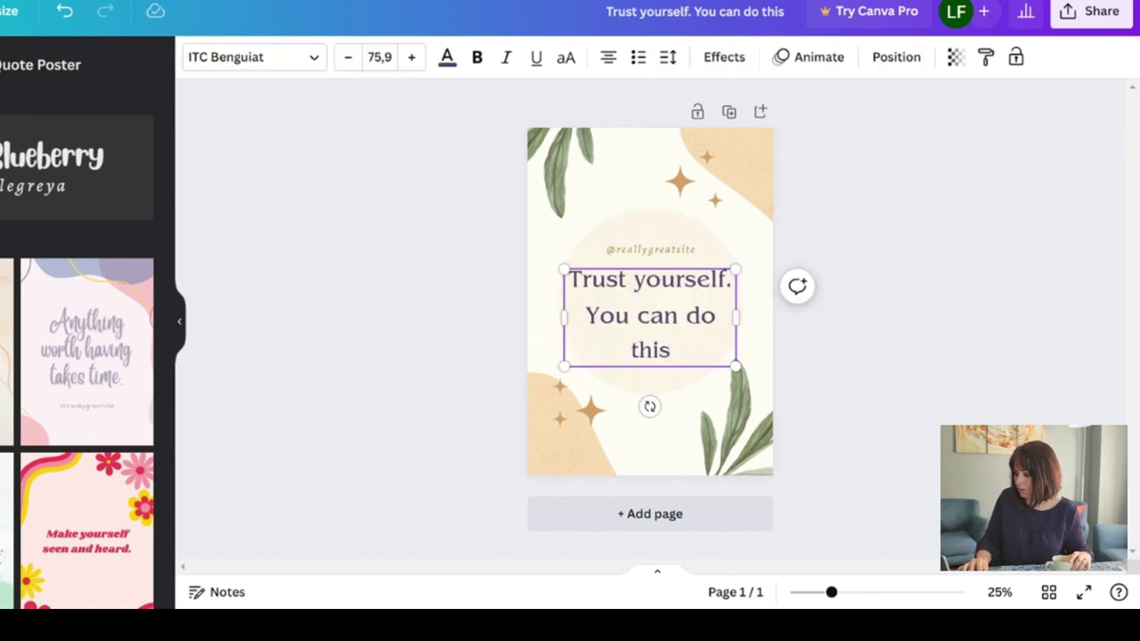
drag(671, 352, 584, 315)
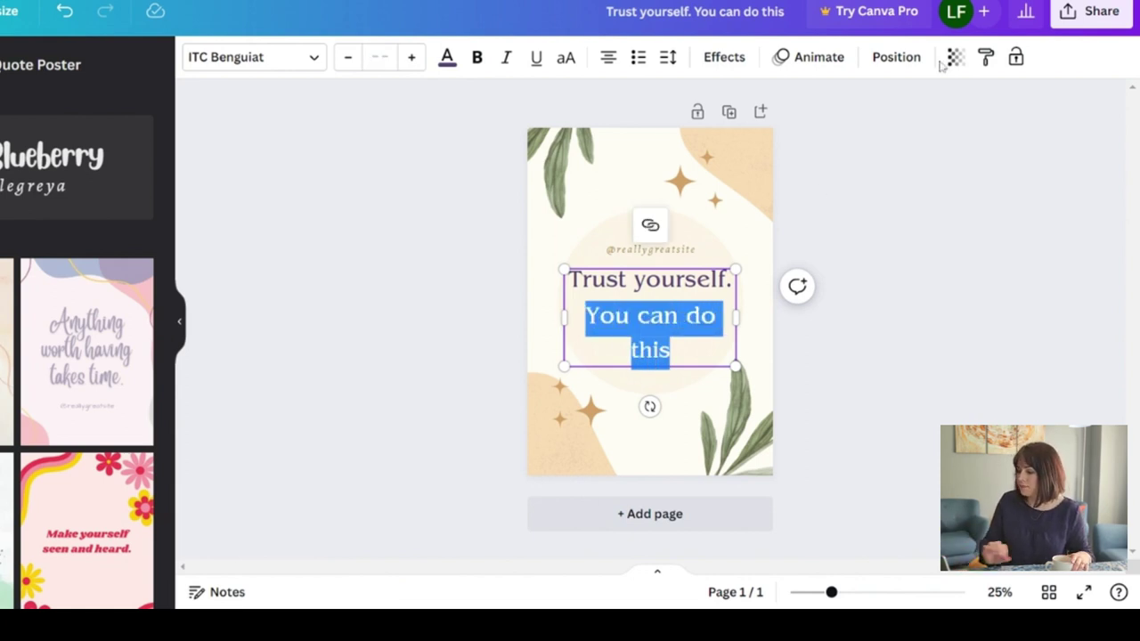
click(987, 61)
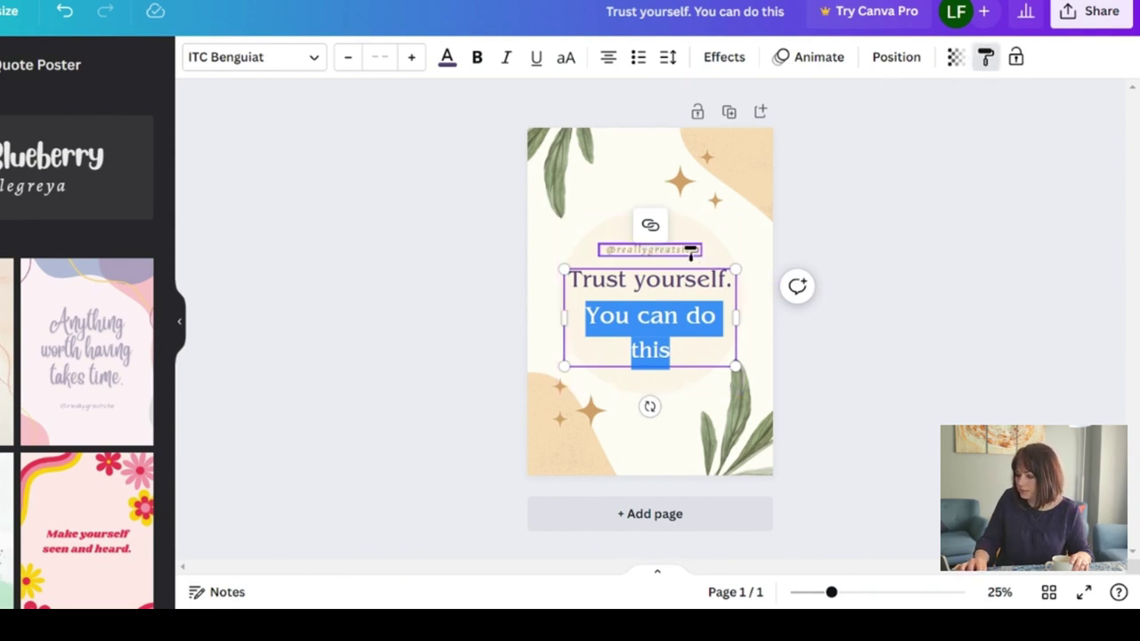
mouse_move(686, 249)
mouse_down()
mouse_move(640, 251)
mouse_move(691, 230)
mouse_up()
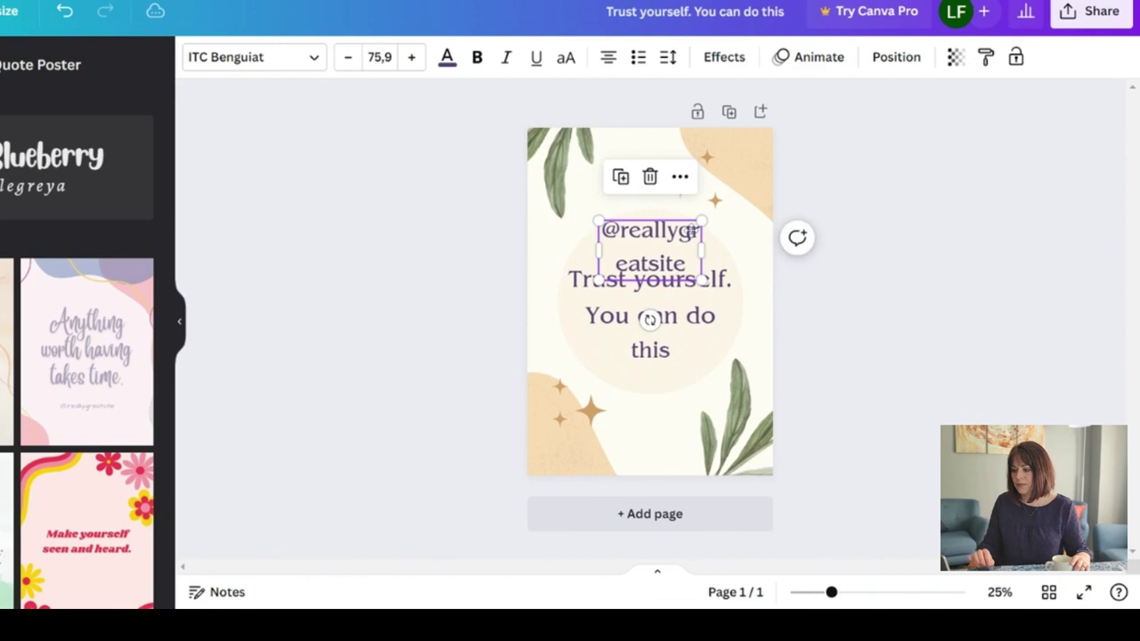
click(922, 425)
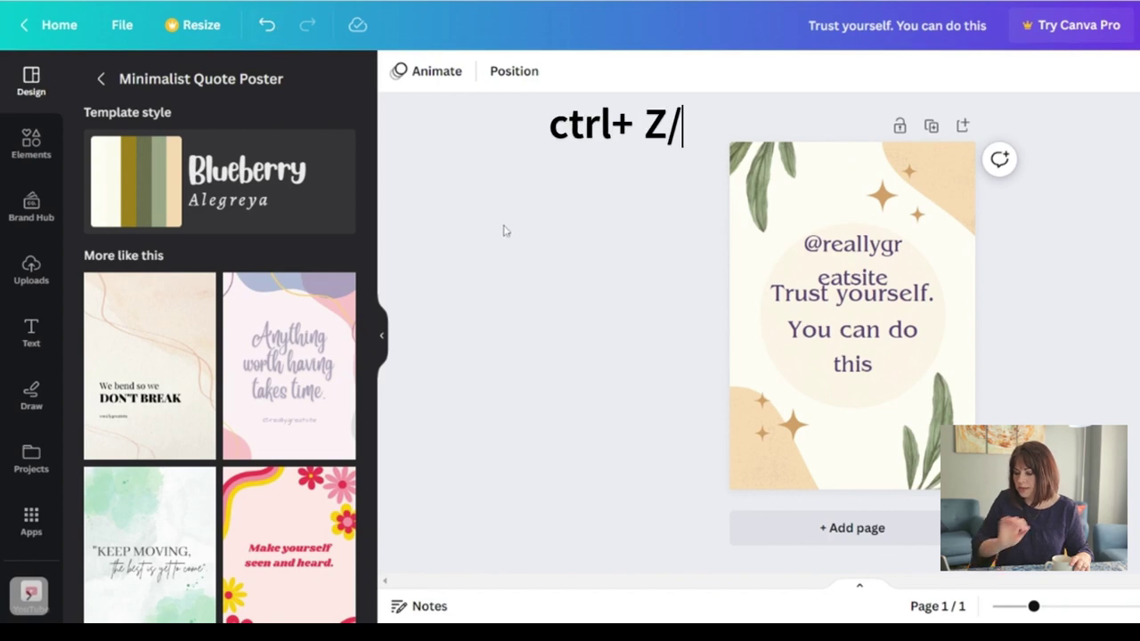
key(ctrl+z)
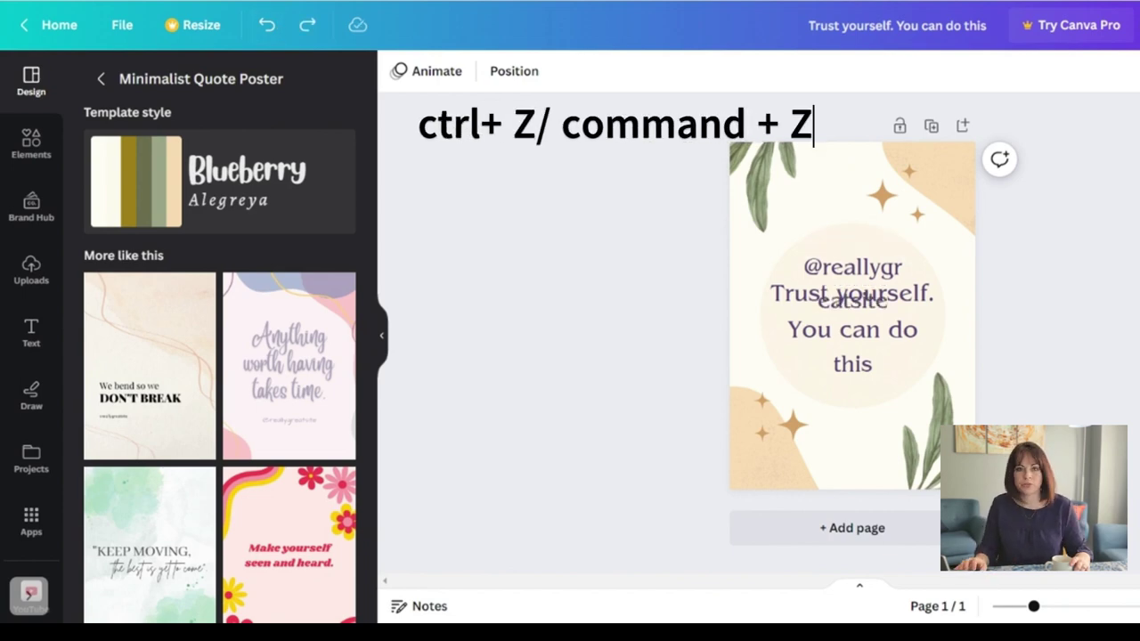
key(ctrl+z)
key(ctrl+z)
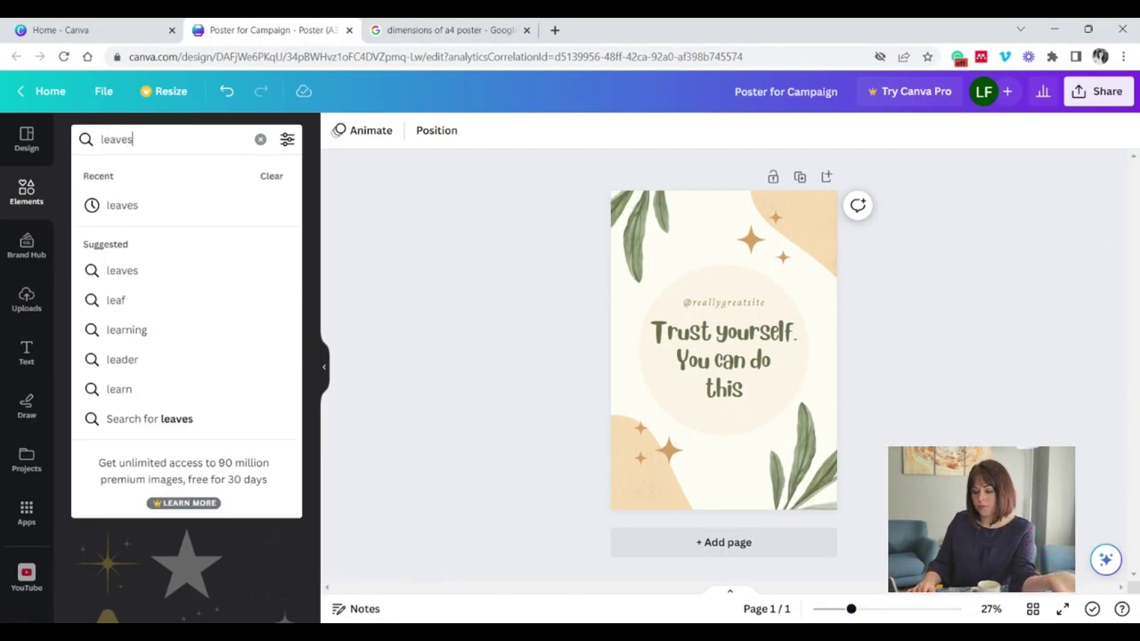
- Search Elements for 'leaves', show Frames, and drop the arched frame on the poster's lower right
key(Return)
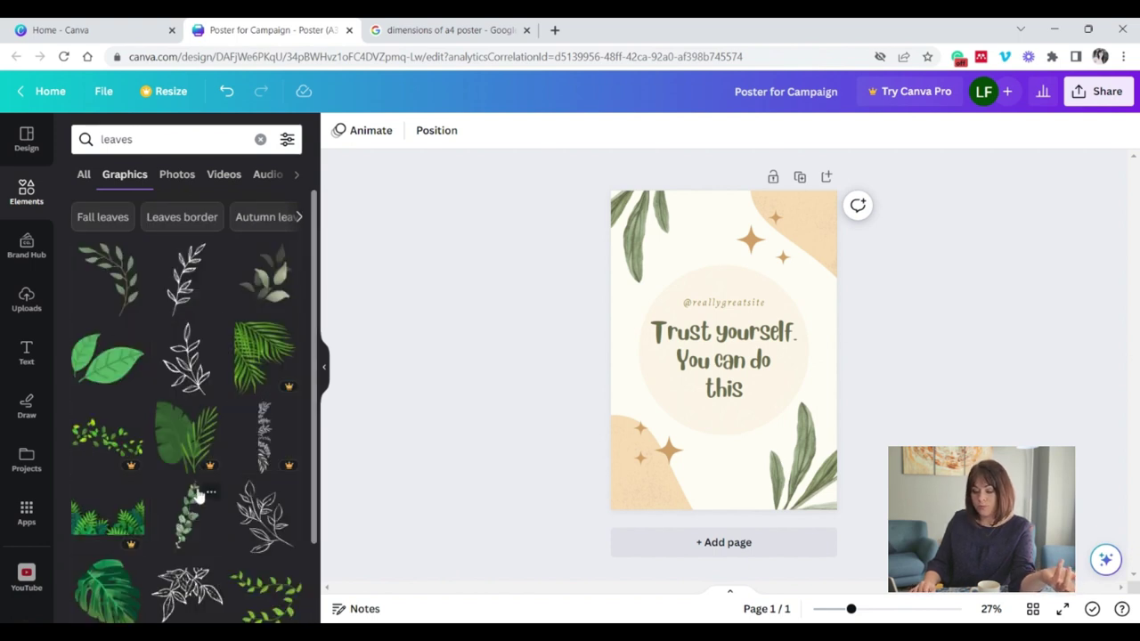
scroll(213, 472, down, 3)
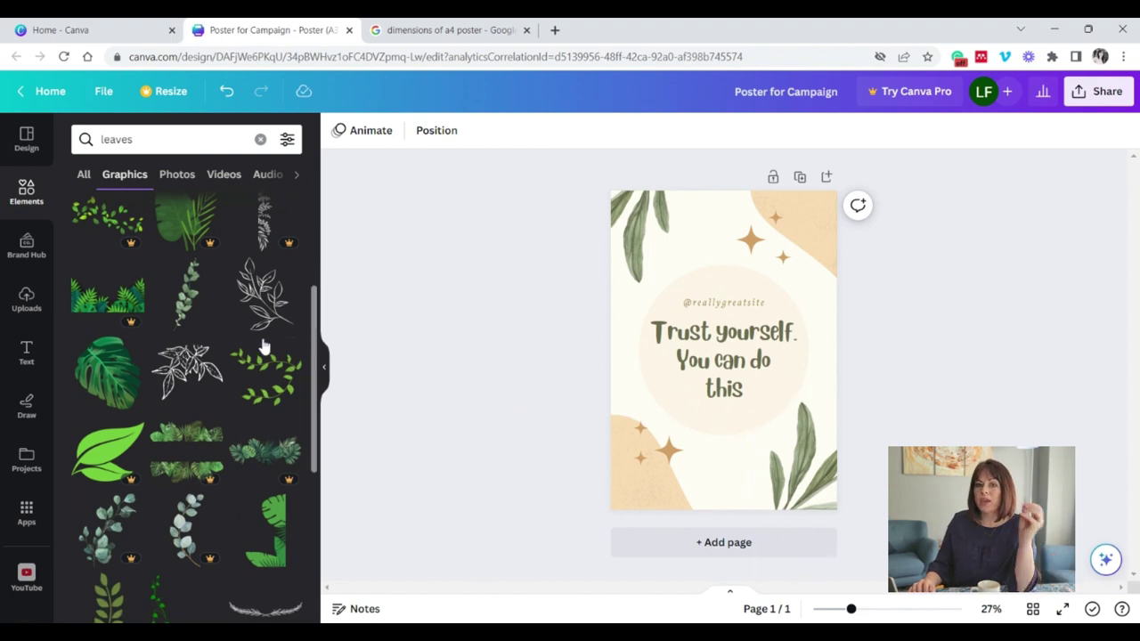
scroll(196, 325, up, 3)
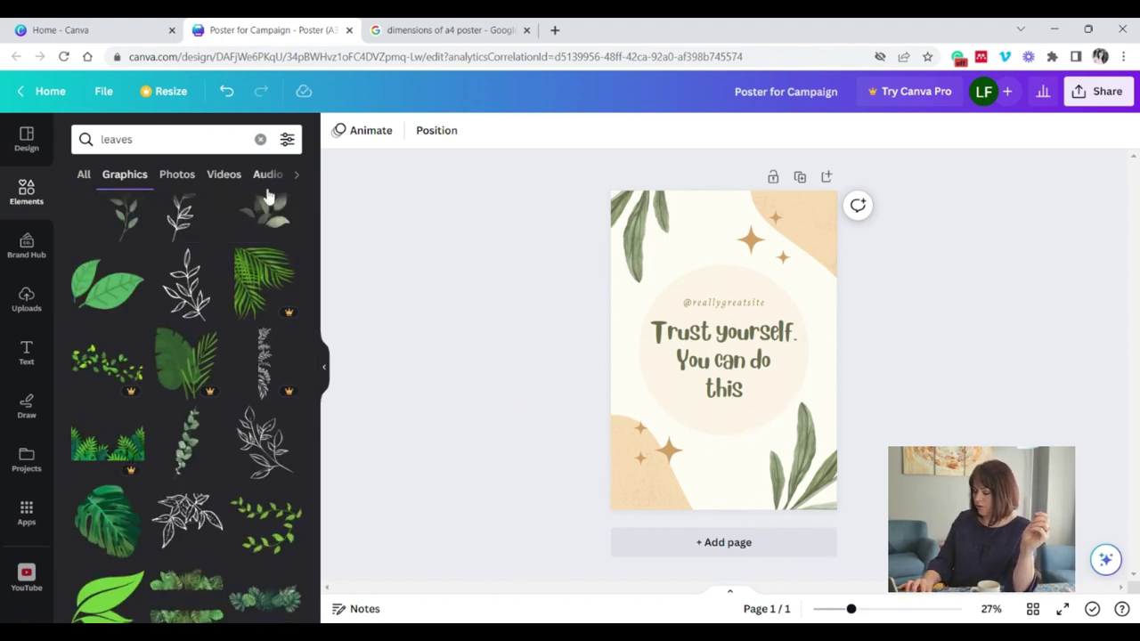
scroll(267, 218, down, 5)
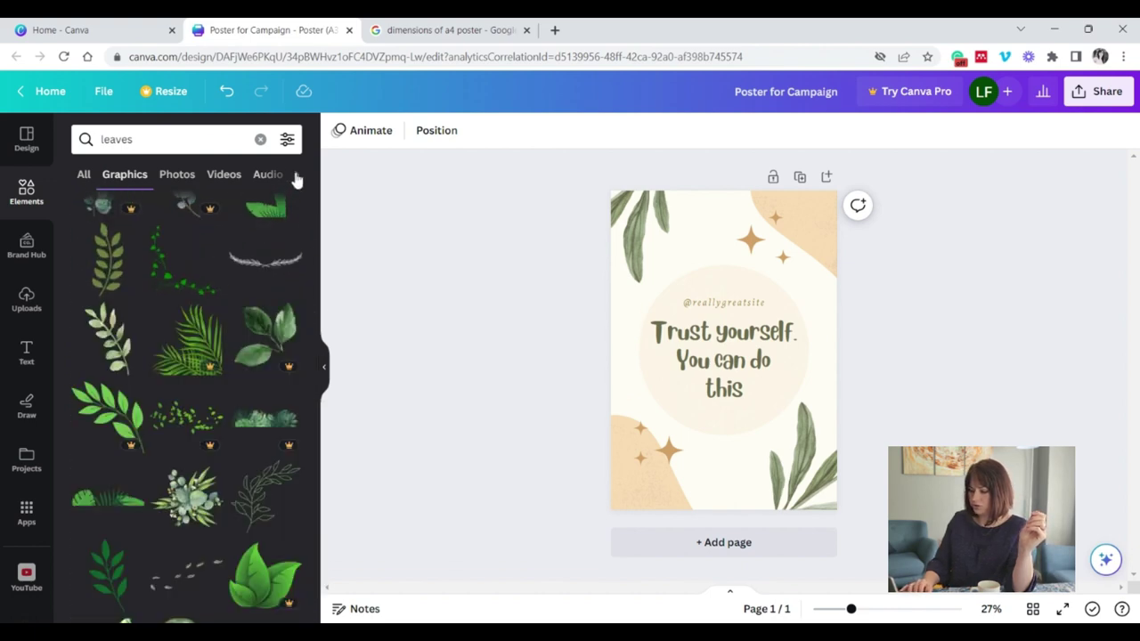
click(295, 175)
click(238, 175)
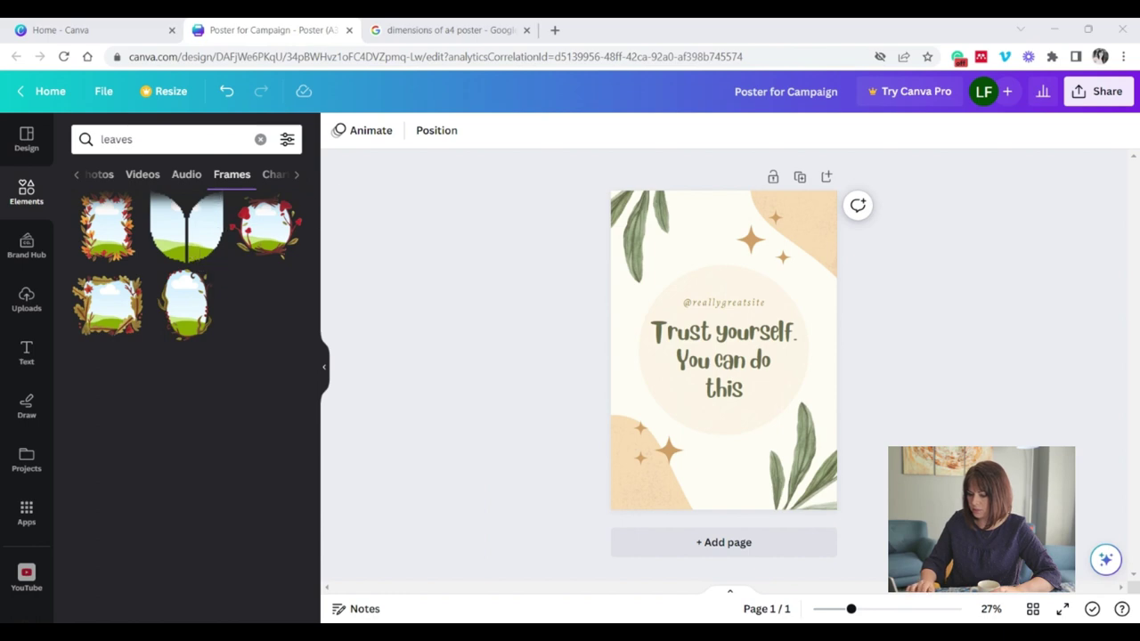
drag(204, 229, 802, 476)
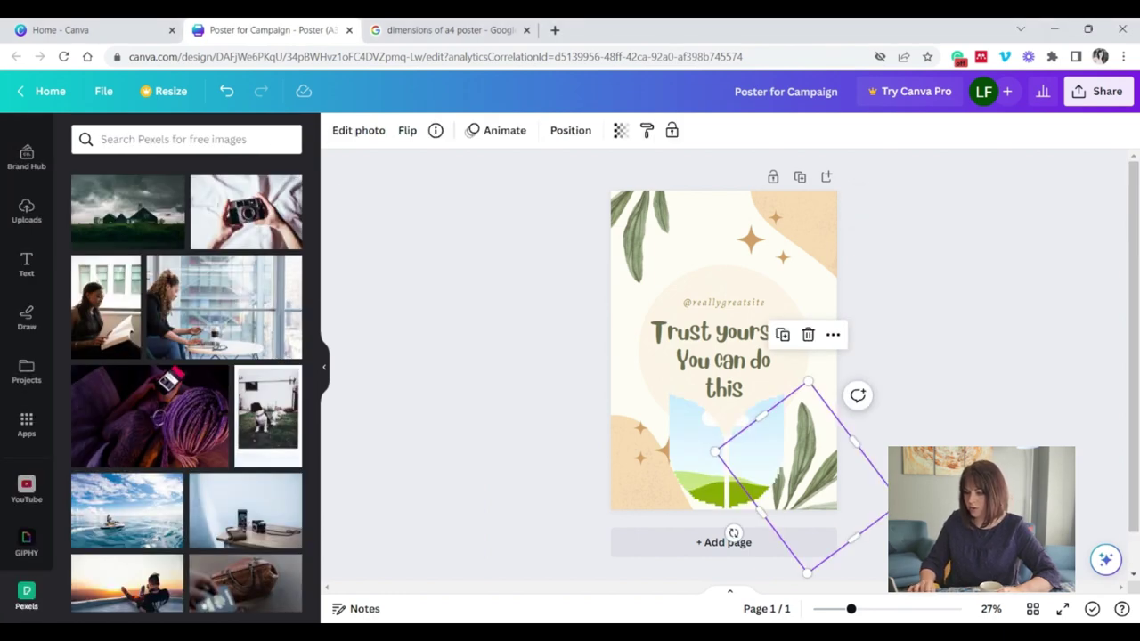
- Search free photos for 'leaves' and add a leaf image to the poster
click(187, 139)
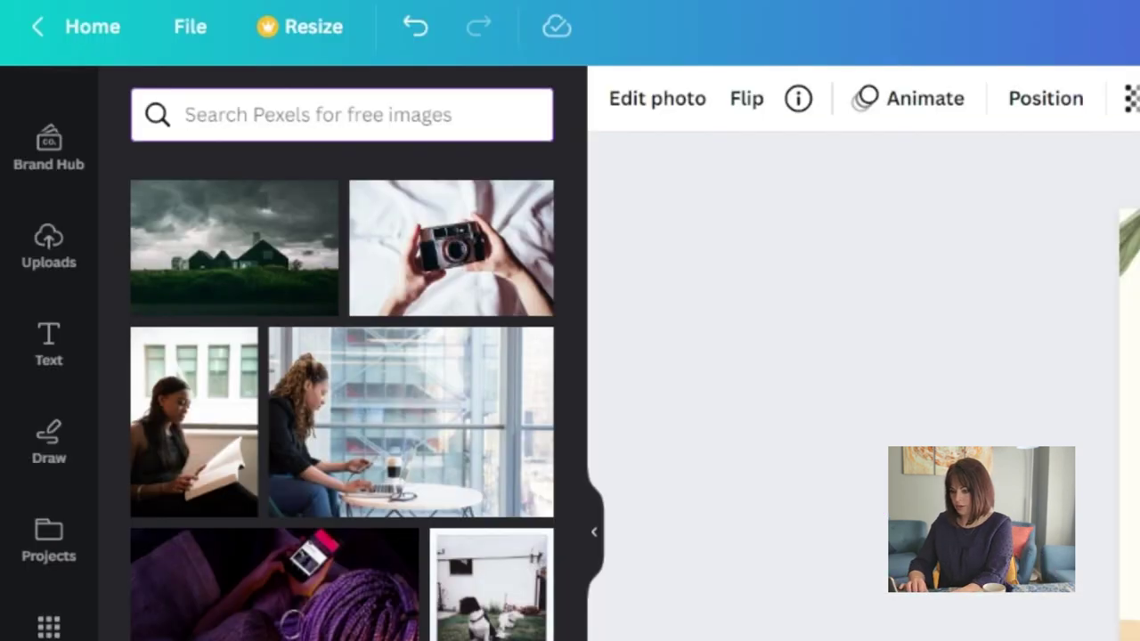
text(leaves)
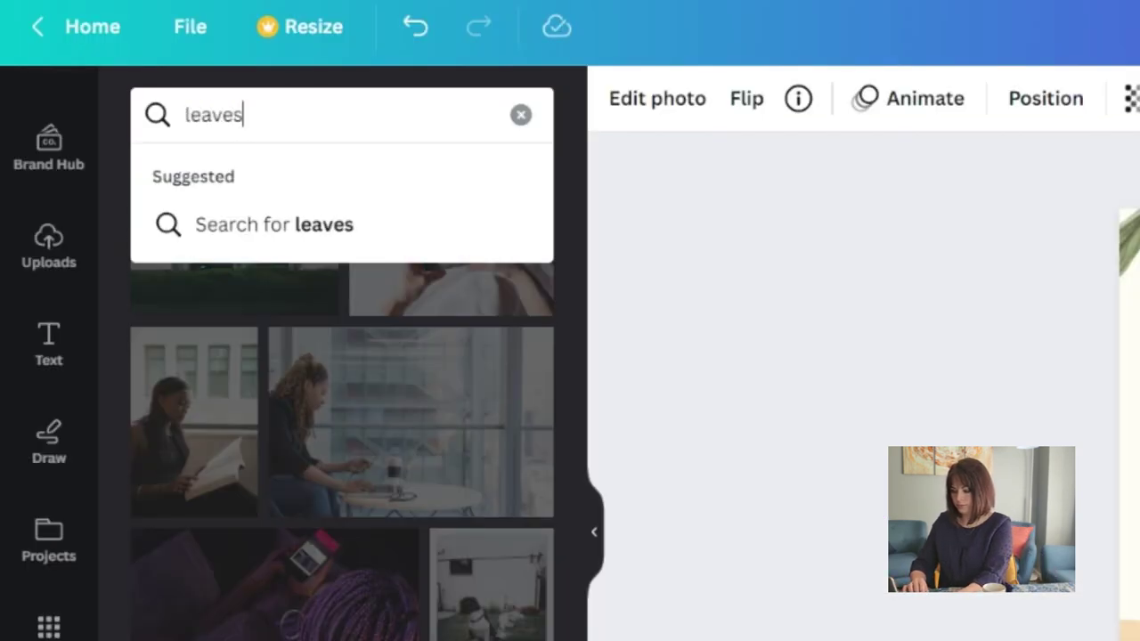
key(Return)
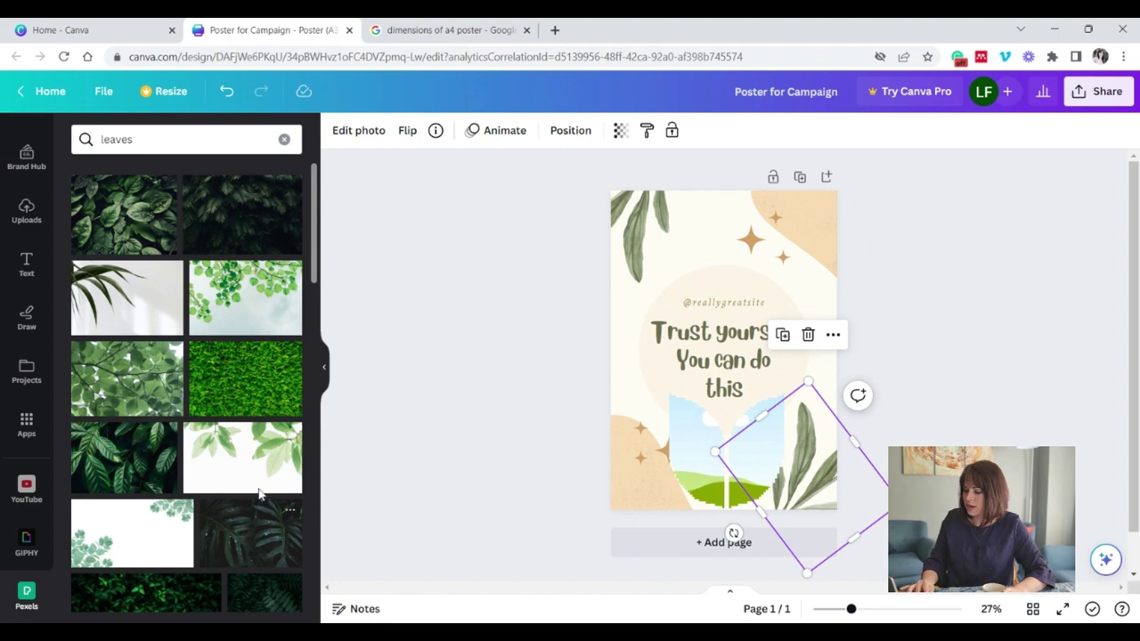
click(240, 467)
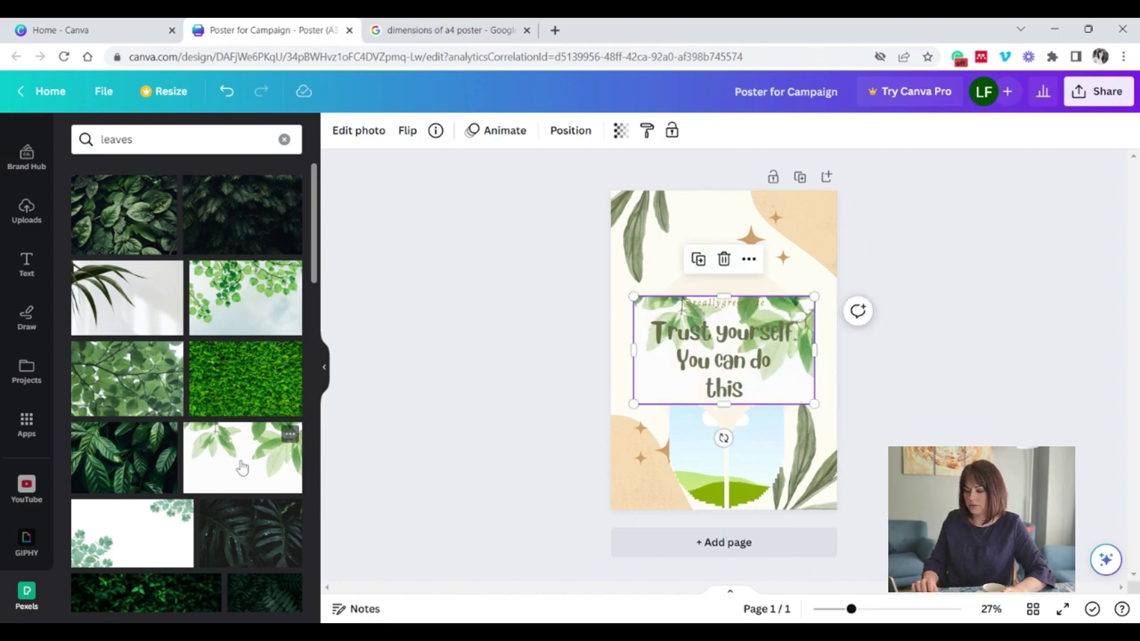
- Fill the lower frame with the uploaded plant image, tilt it to -33°, and drop the top-left leaves in
click(27, 211)
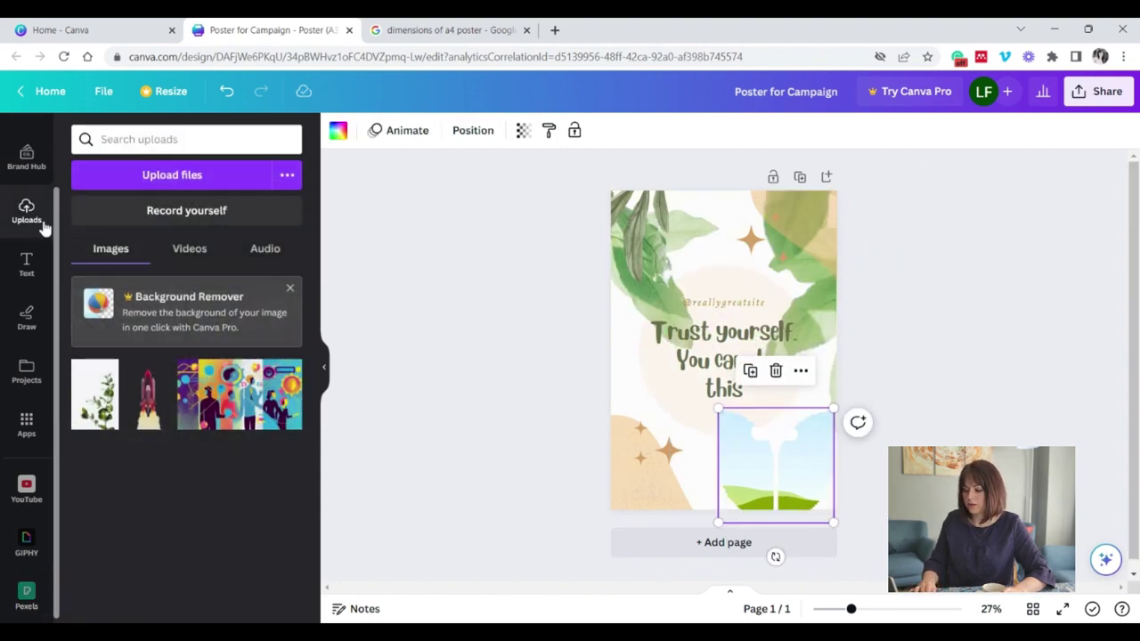
drag(98, 401, 728, 211)
drag(795, 534, 851, 503)
drag(614, 205, 766, 428)
drag(797, 469, 797, 469)
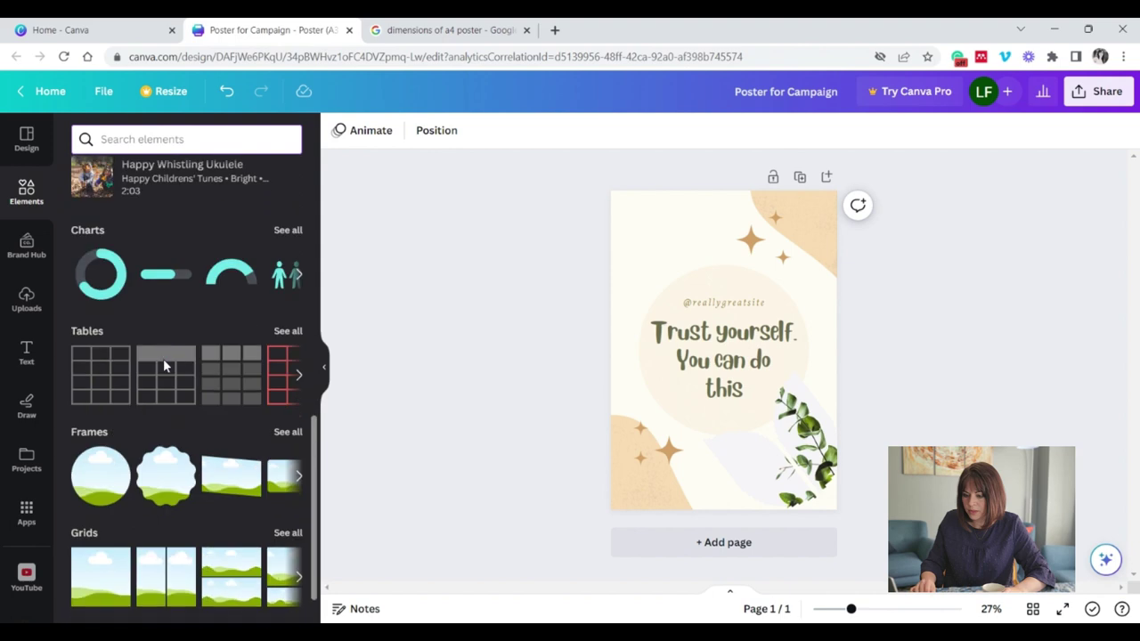
- Browse the full lines and shapes collection in Elements
scroll(165, 361, down, 3)
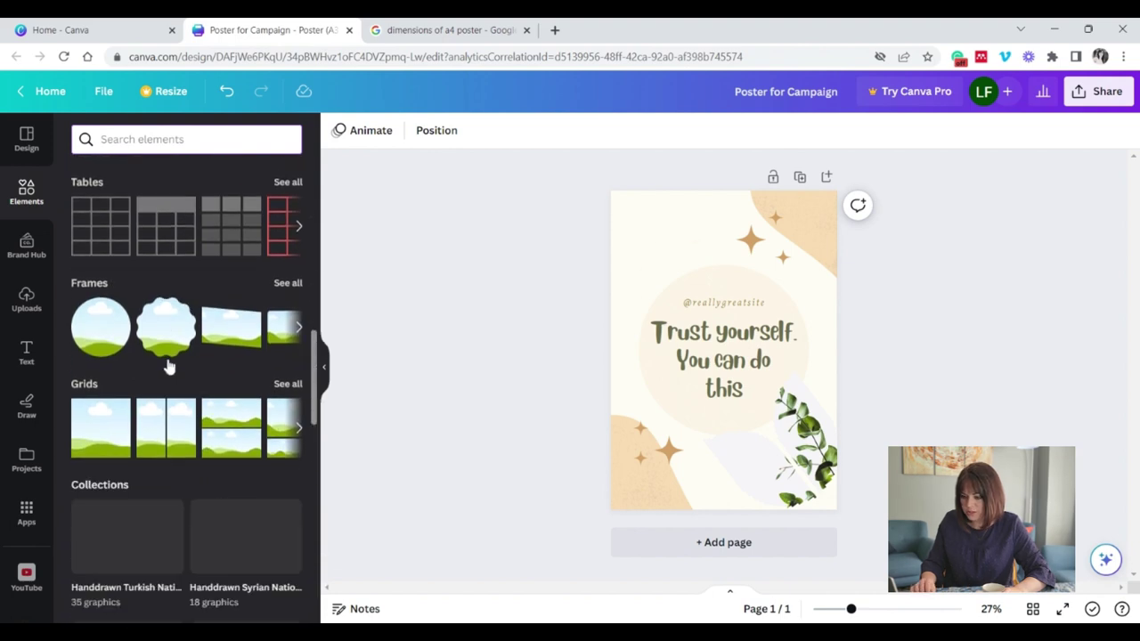
scroll(169, 370, down, 5)
scroll(166, 383, up, 5)
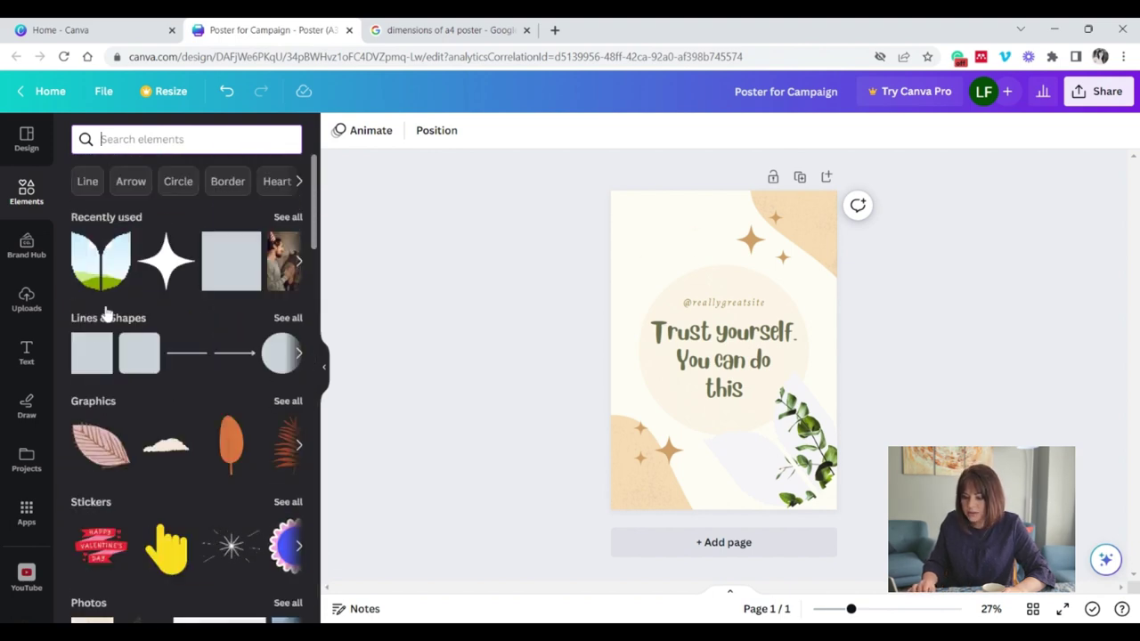
click(284, 324)
scroll(160, 463, down, 3)
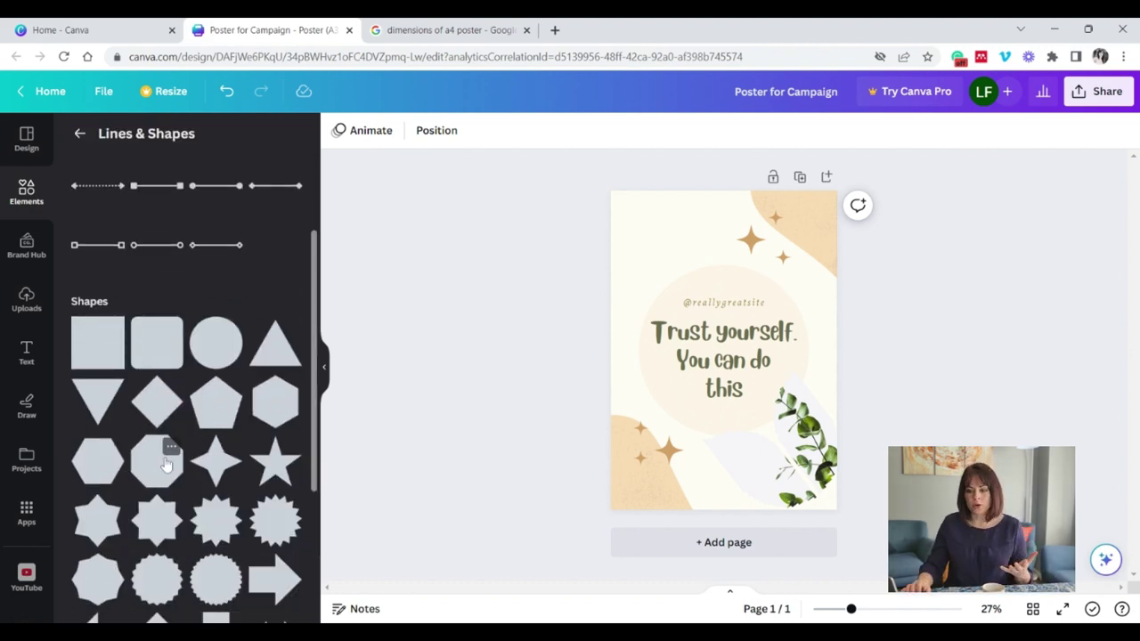
scroll(166, 464, down, 10)
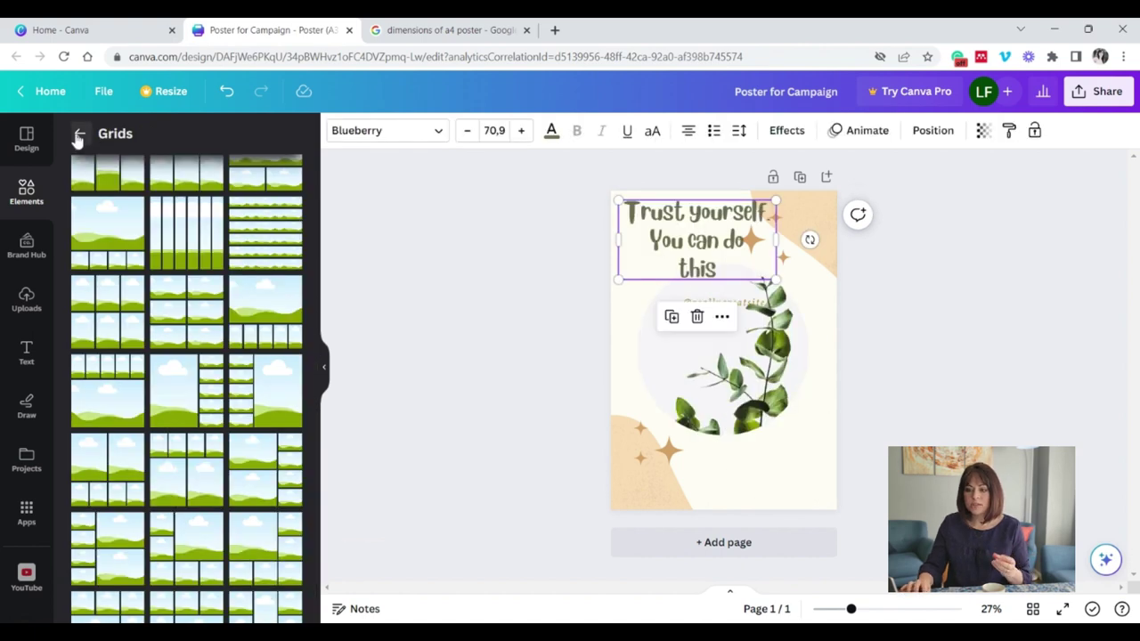
- Search Elements for 'laughing emoji'
click(79, 135)
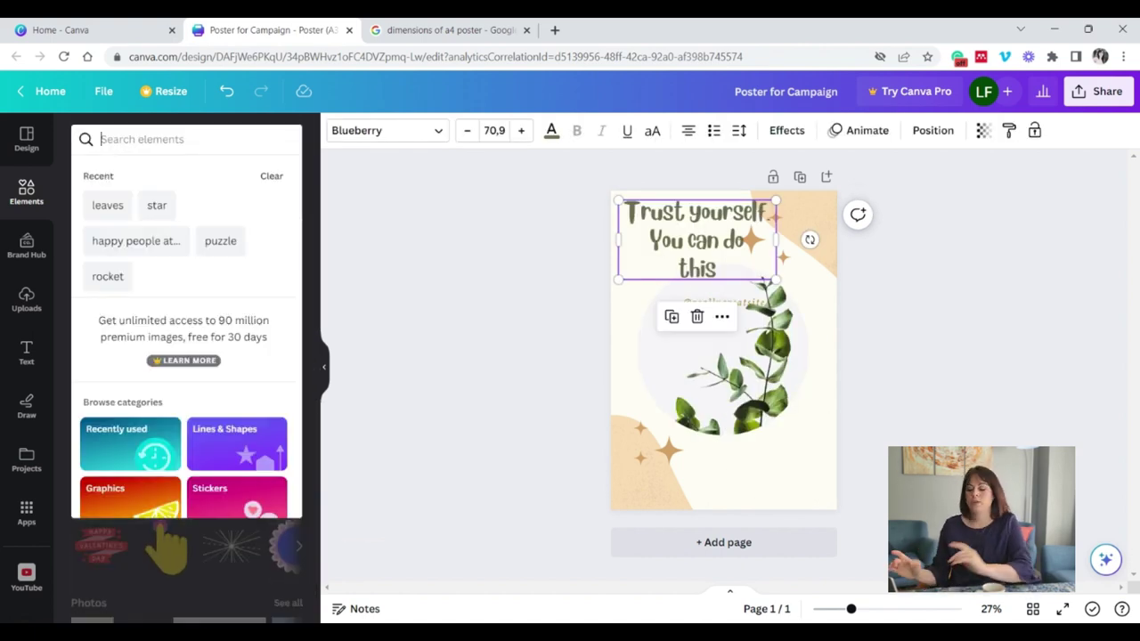
text(laughing emo)
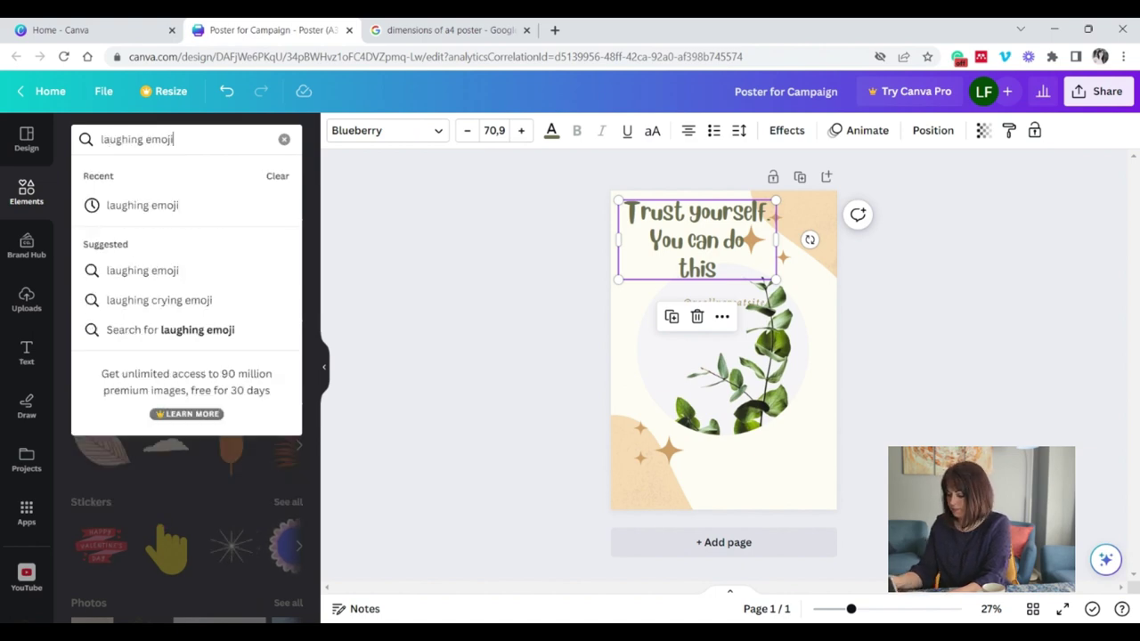
text(ji)
key(Return)
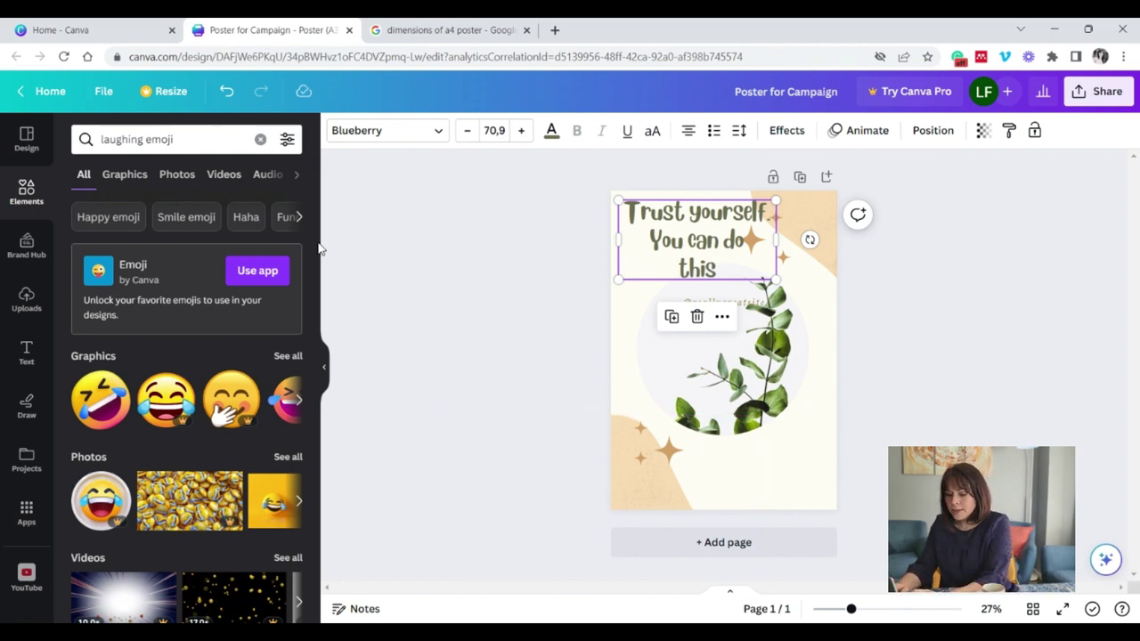
- Search Elements for 'woman sitting behind desk' illustrations
click(173, 139)
text(woman sitting behind desk)
key(Return)
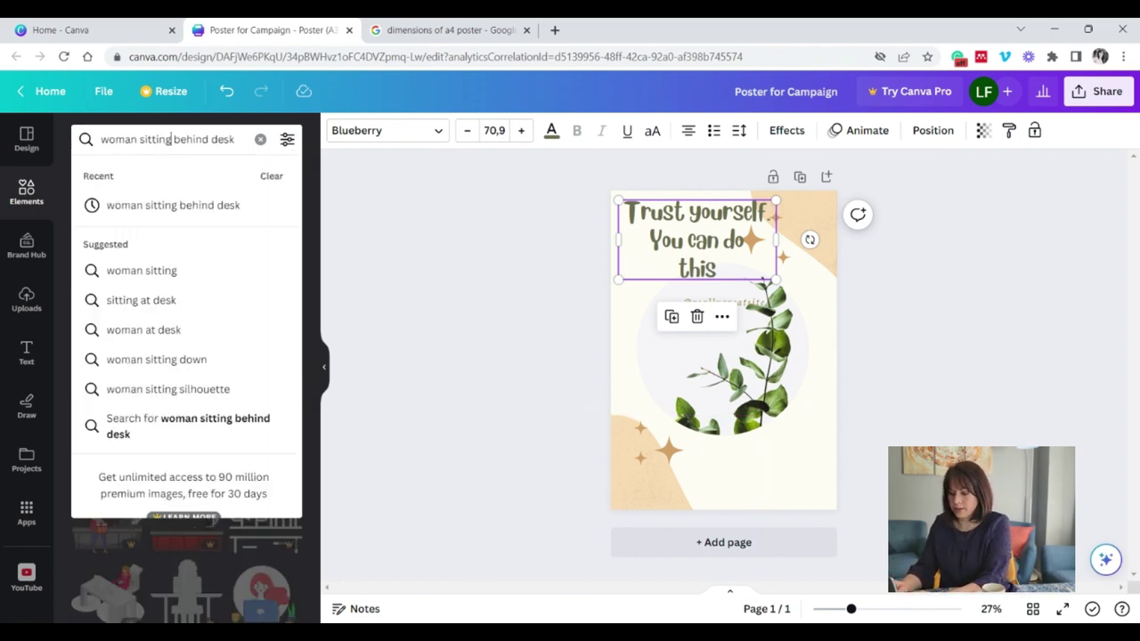
click(331, 198)
scroll(222, 374, down, 2)
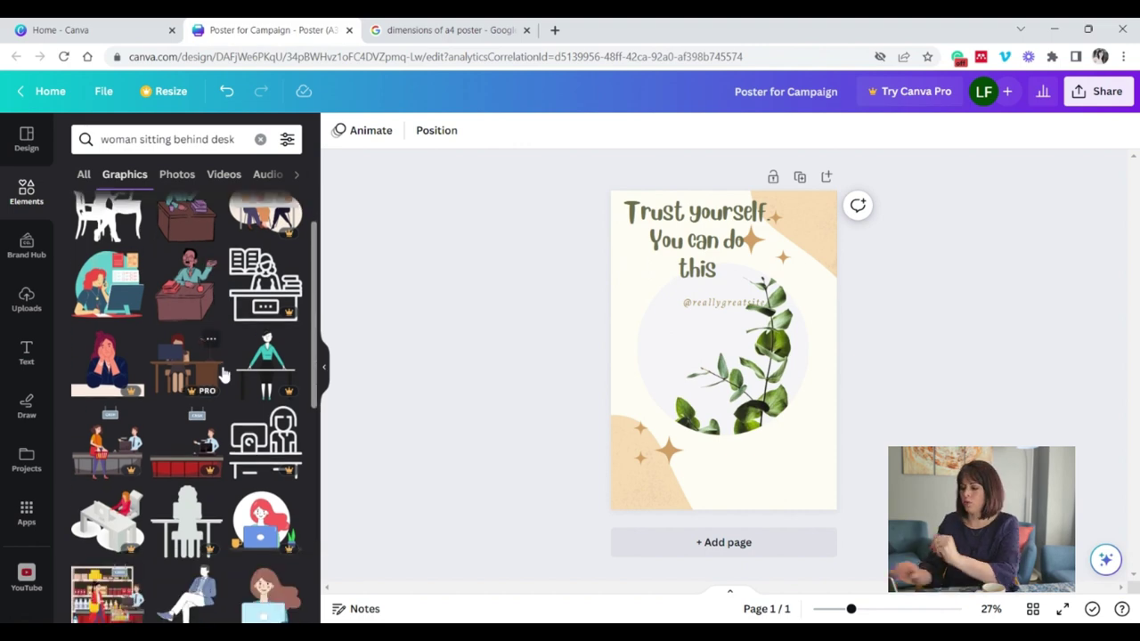
scroll(227, 377, up, 2)
scroll(230, 378, down, 5)
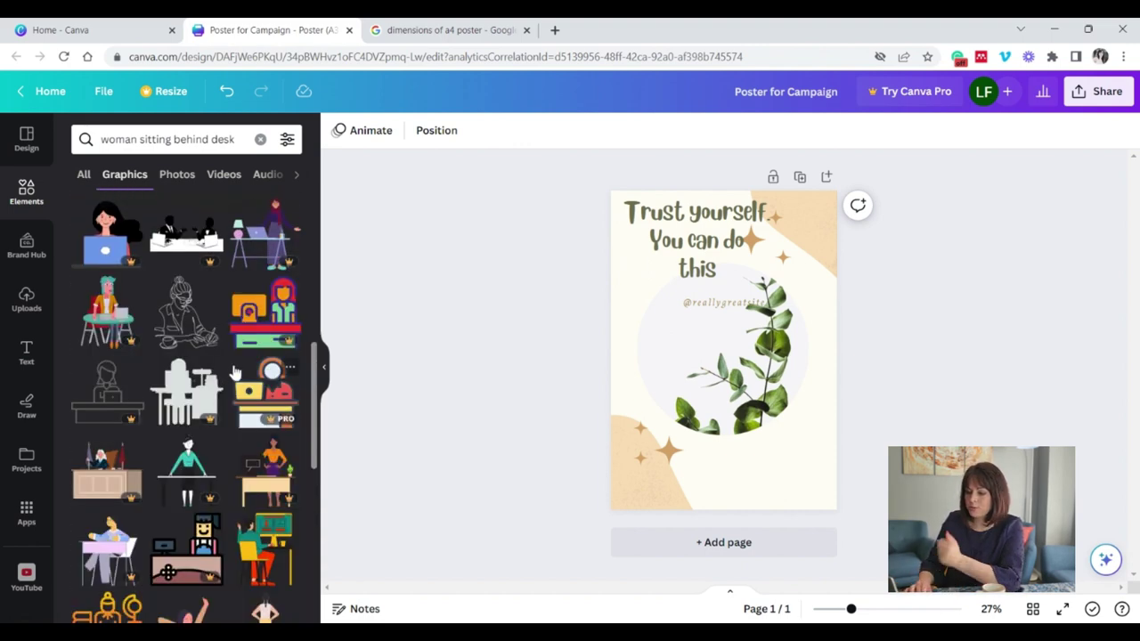
click(211, 139)
key(Return)
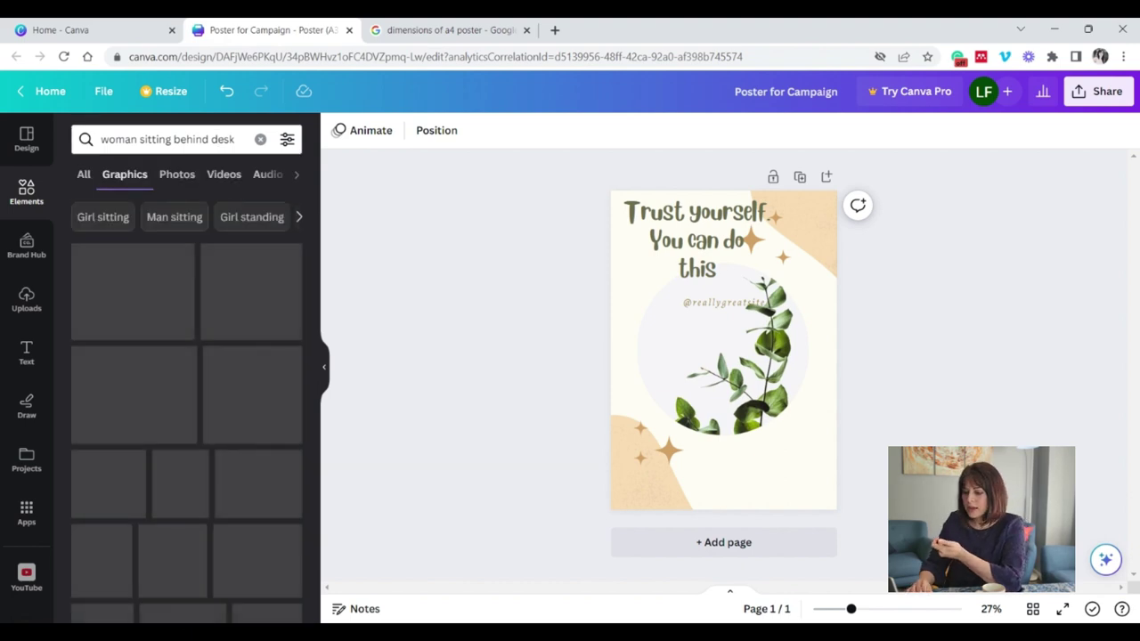
- Add the three-women-at-desk illustration, undoing the extra green-desk graphic that was added
click(266, 281)
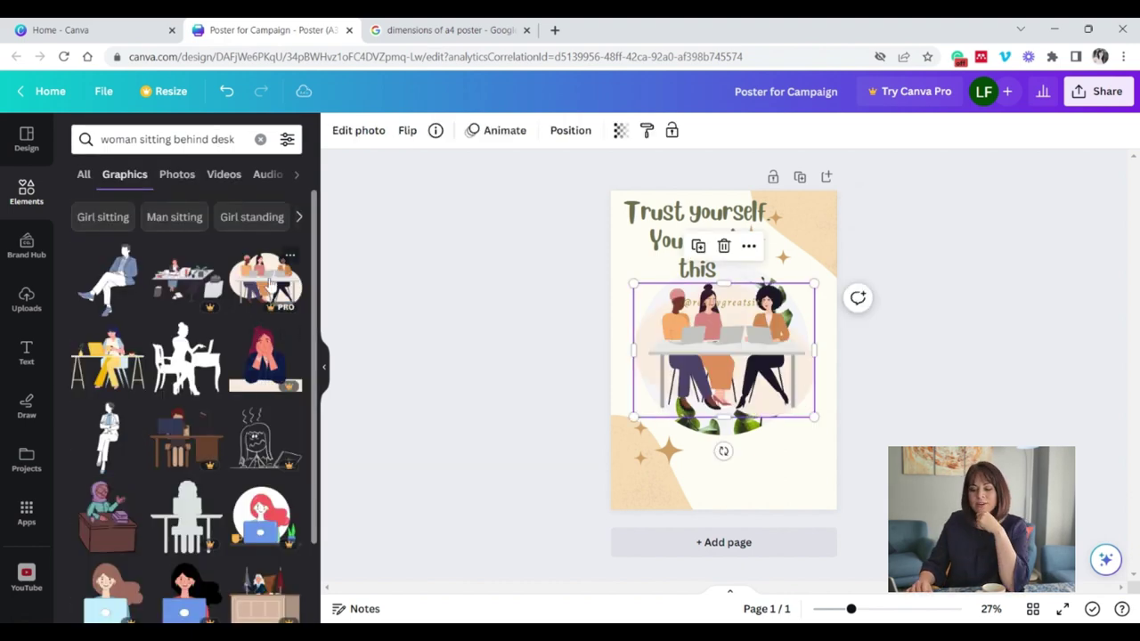
scroll(221, 374, down, 10)
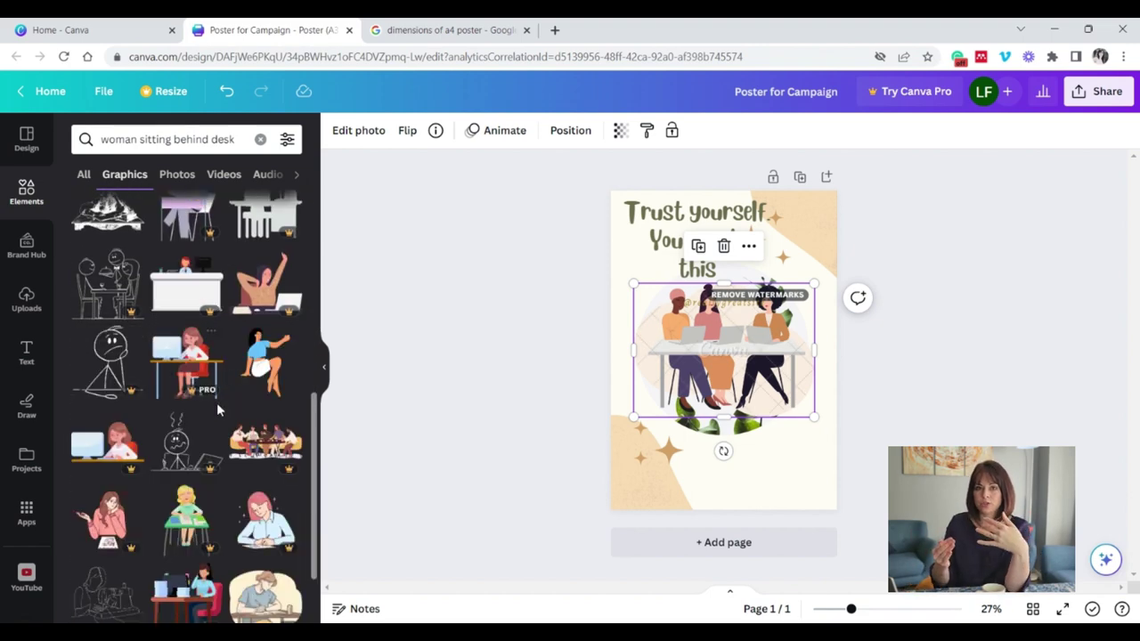
scroll(217, 403, down, 2)
click(187, 417)
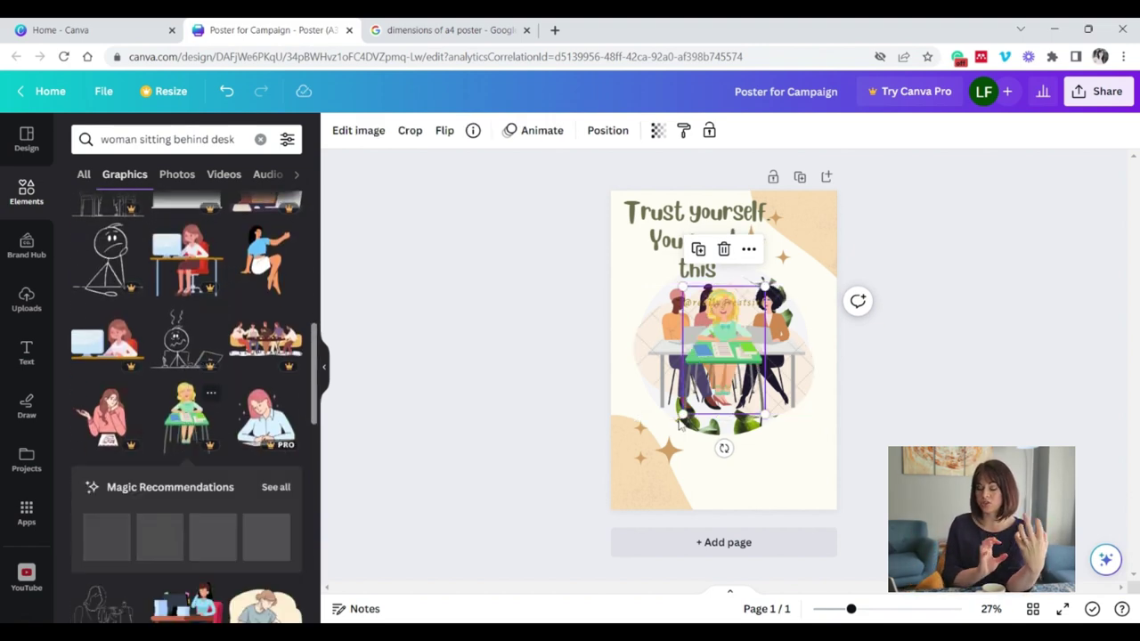
click(286, 493)
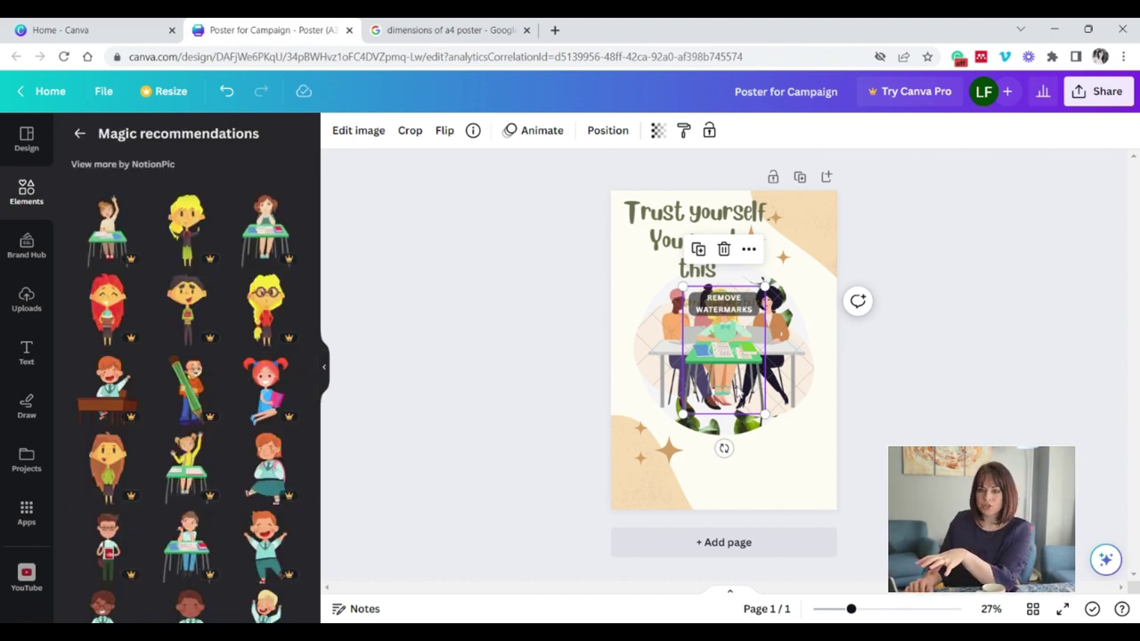
key(ctrl+z)
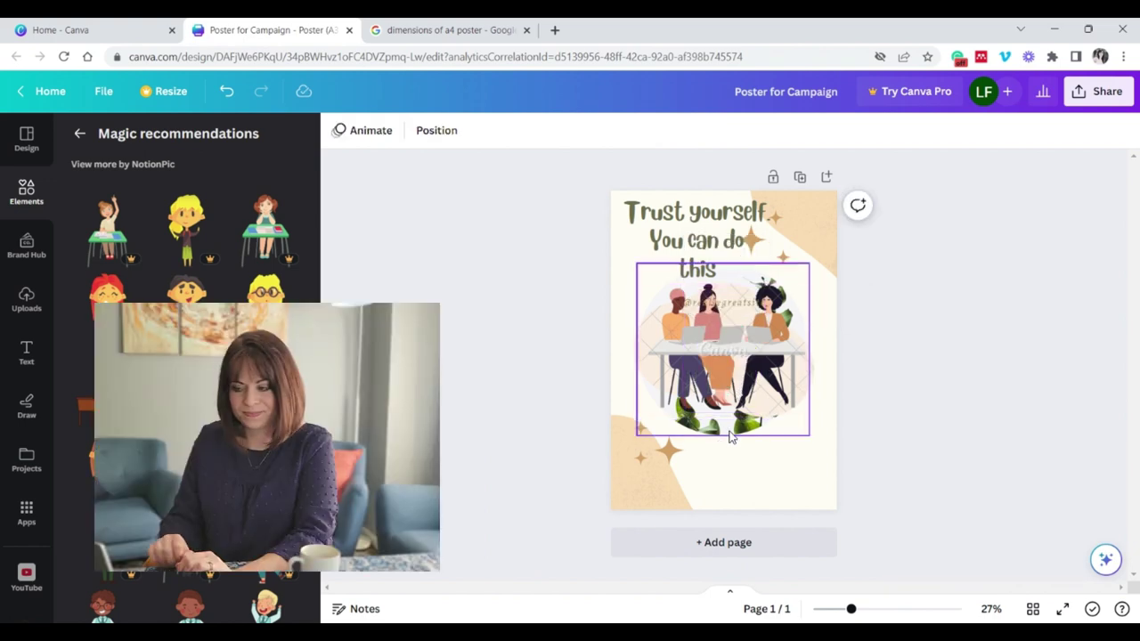
- Shift the women illustration down-right, then bring up the Download panel's file type list
drag(744, 357, 772, 458)
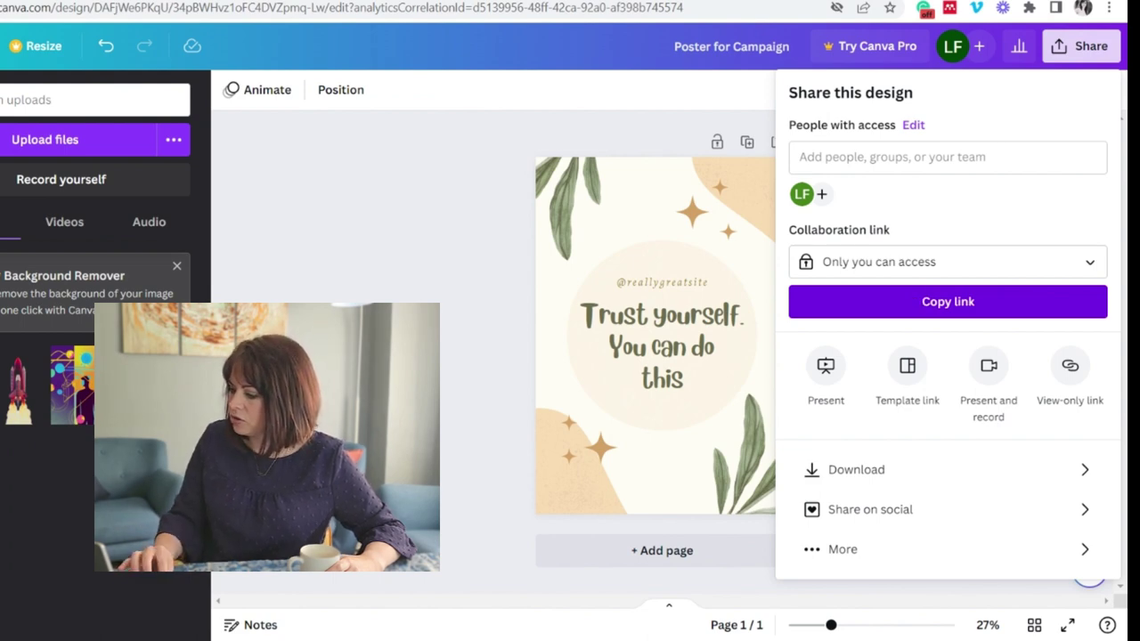
click(929, 473)
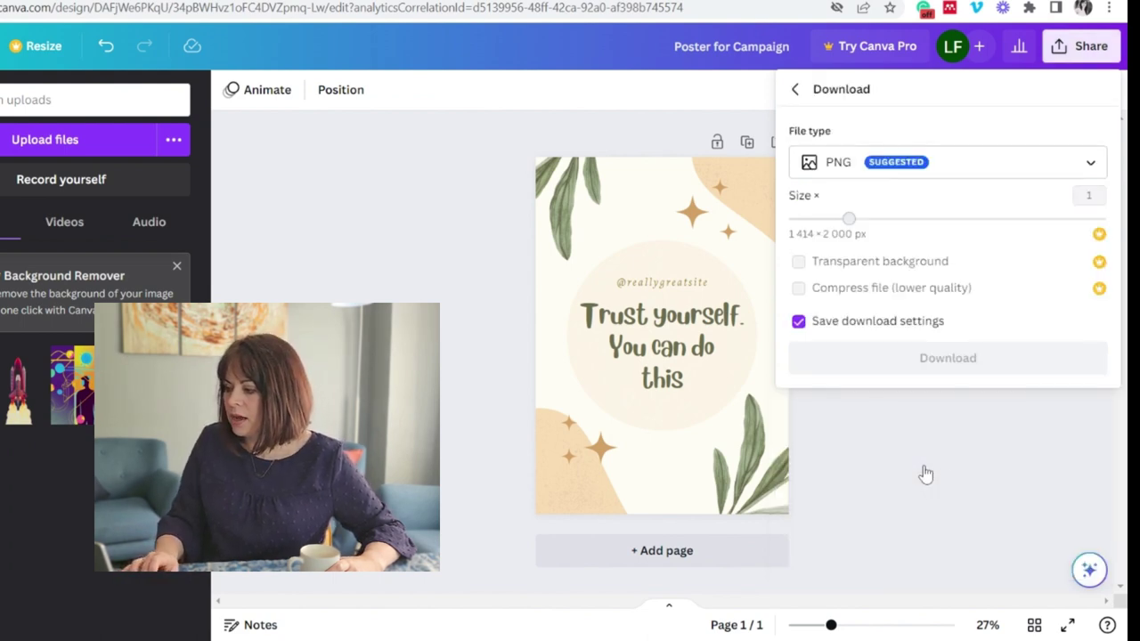
click(1095, 161)
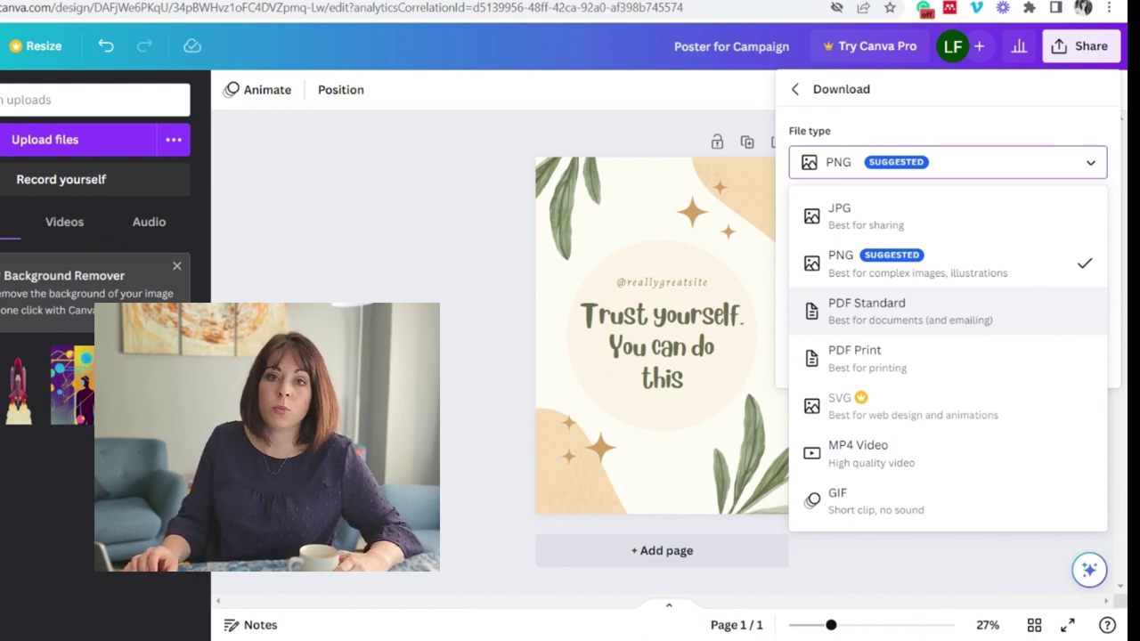
- Choose PDF Print as the poster's download format, keeping the RGB colour profile
click(1038, 371)
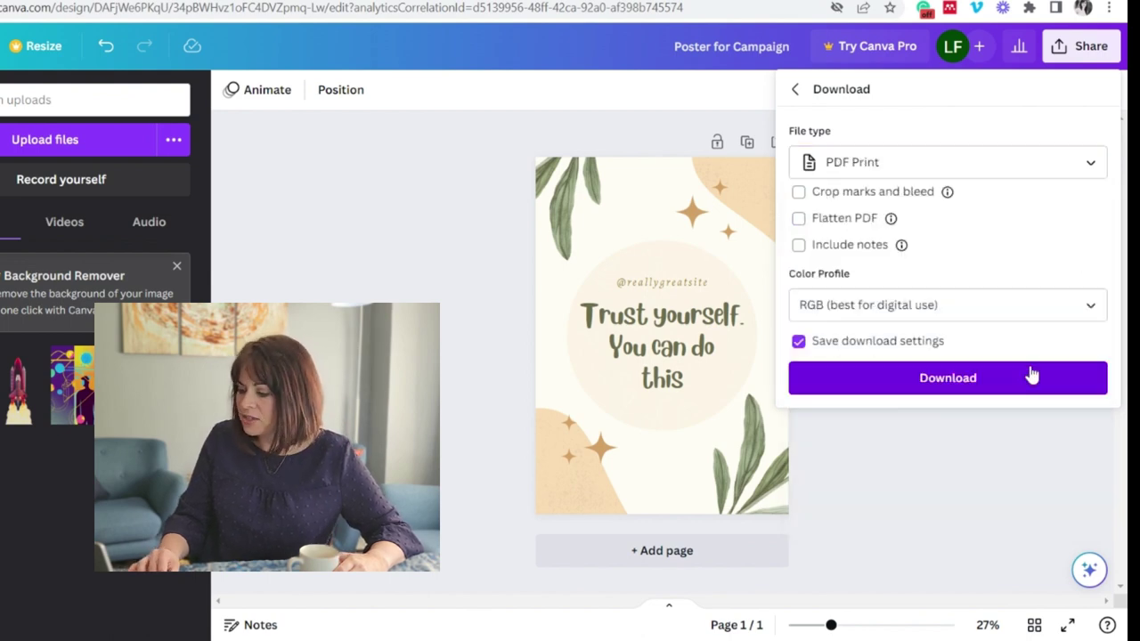
click(1091, 169)
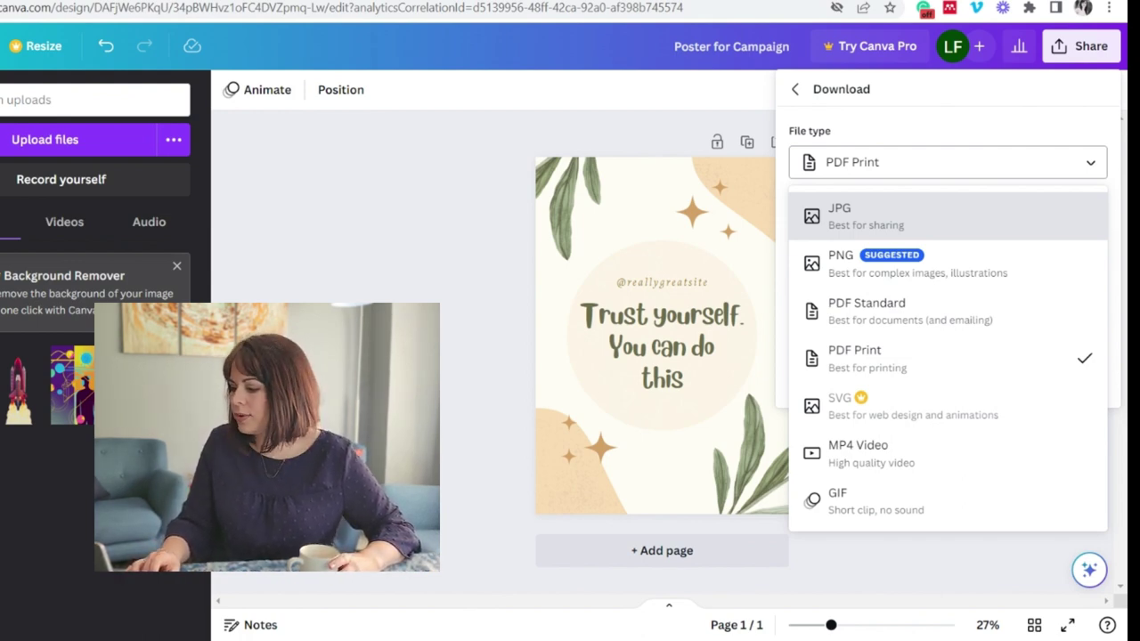
click(1091, 170)
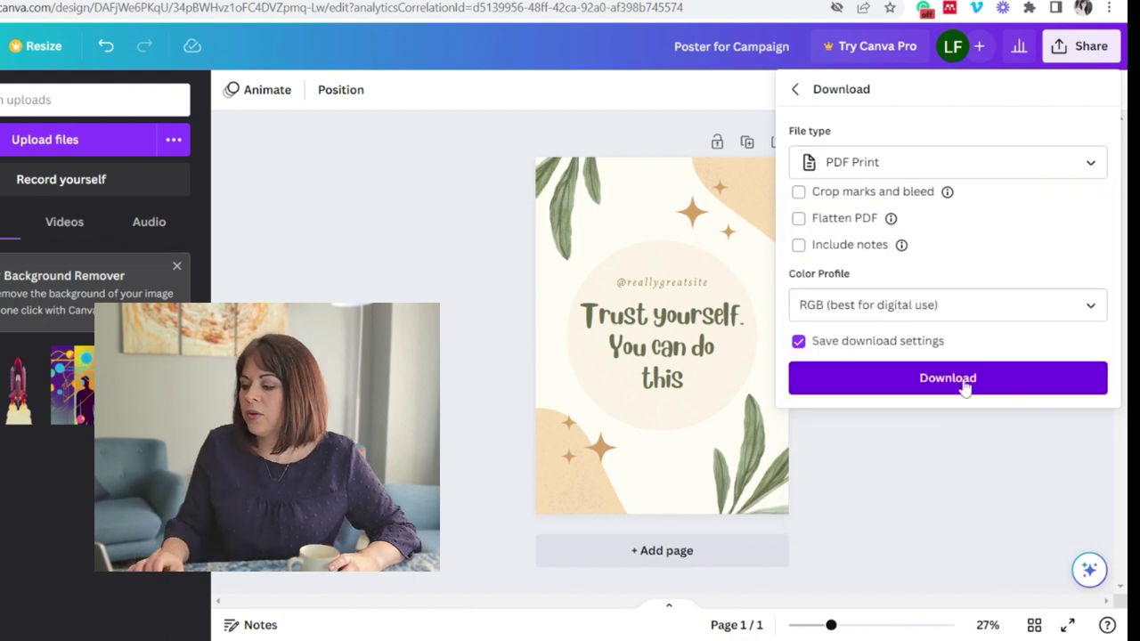